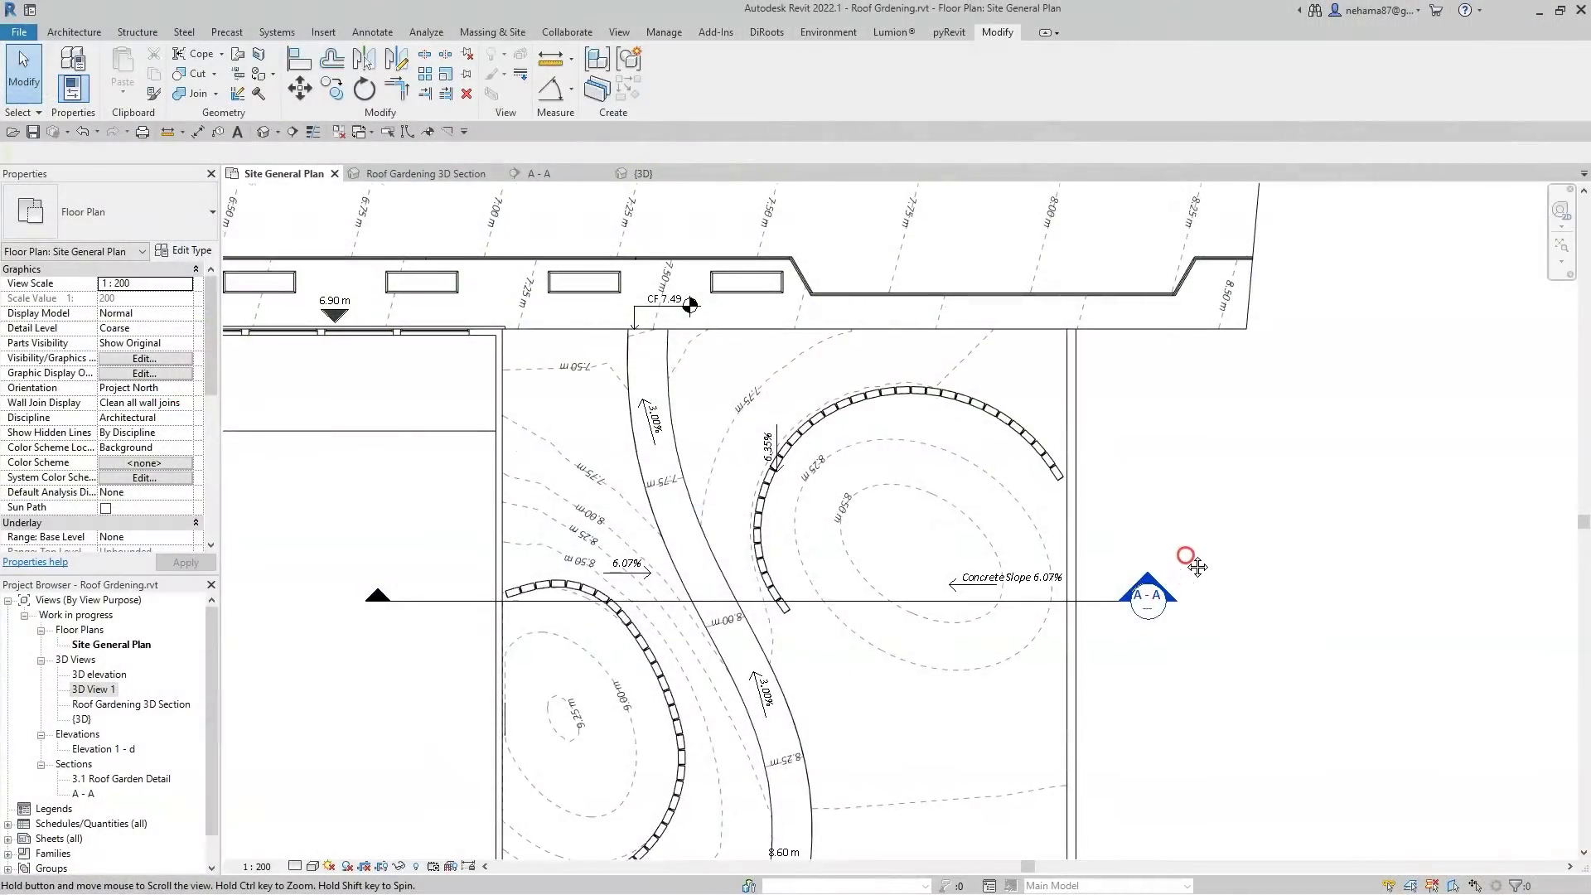
Examine the layer assembly of the Soil Mix 01 floor in the 3D section view, with the assembly preview switched on
scroll(1152, 589, "down", 2)
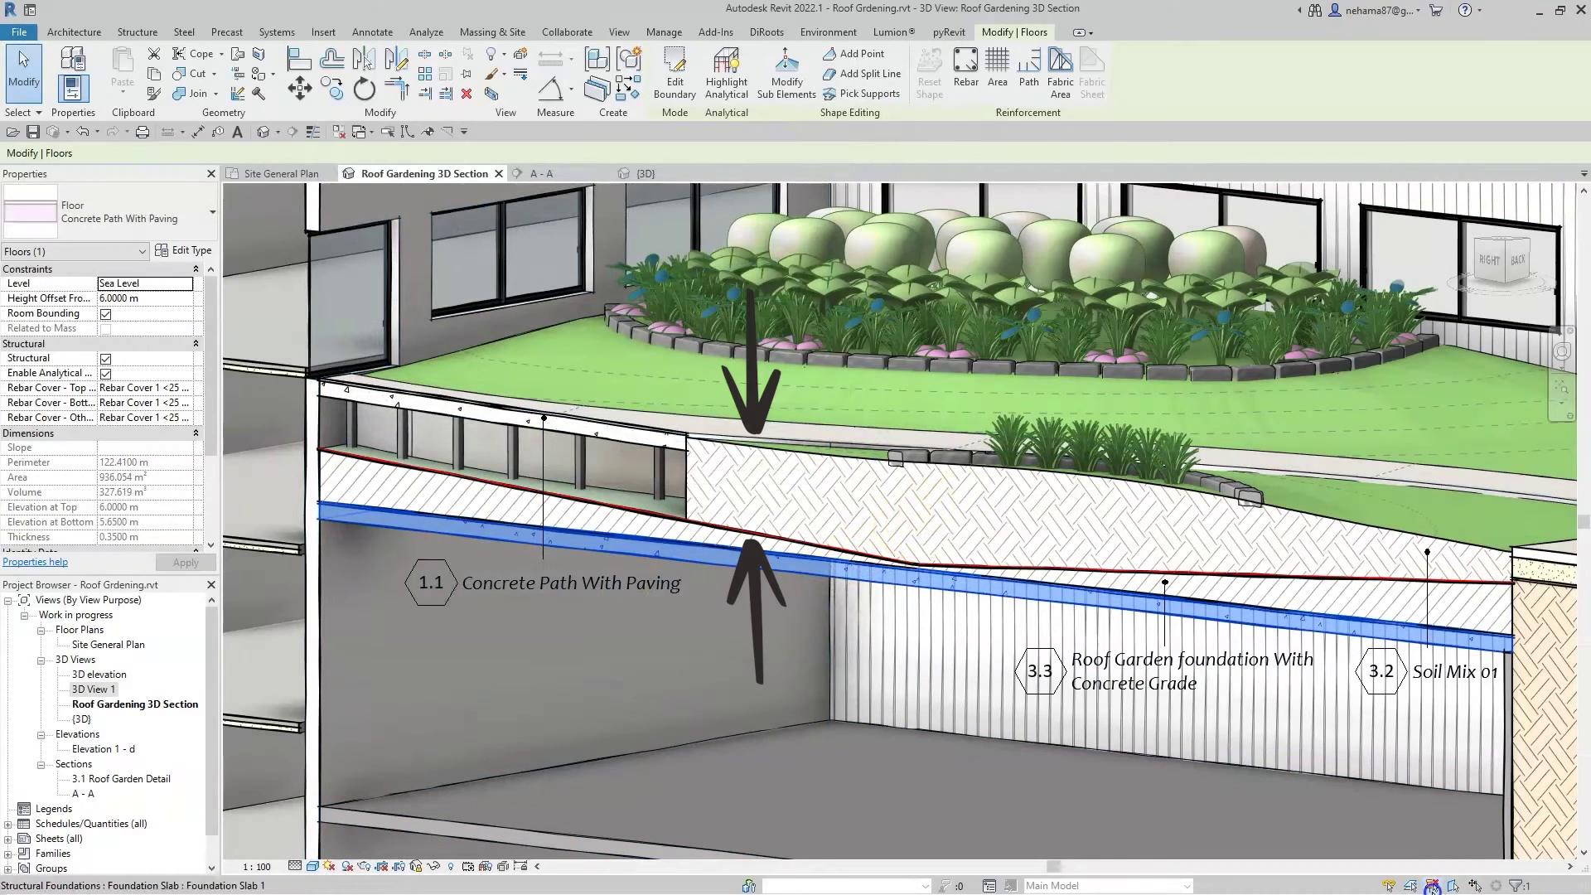
key("Escape")
left_click(1356, 520)
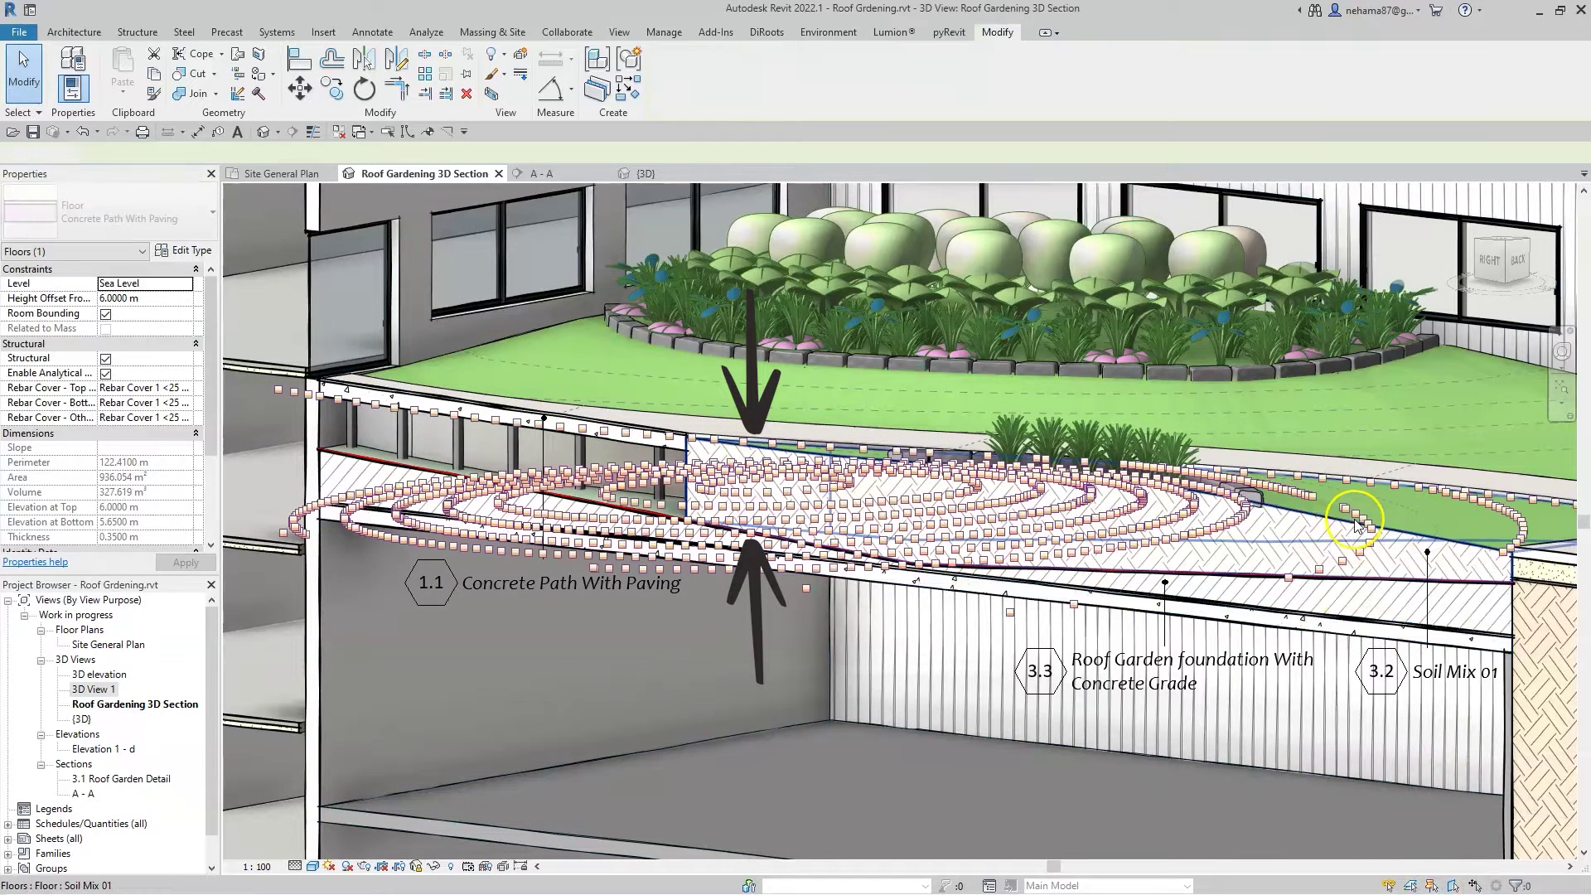
left_click(1181, 561)
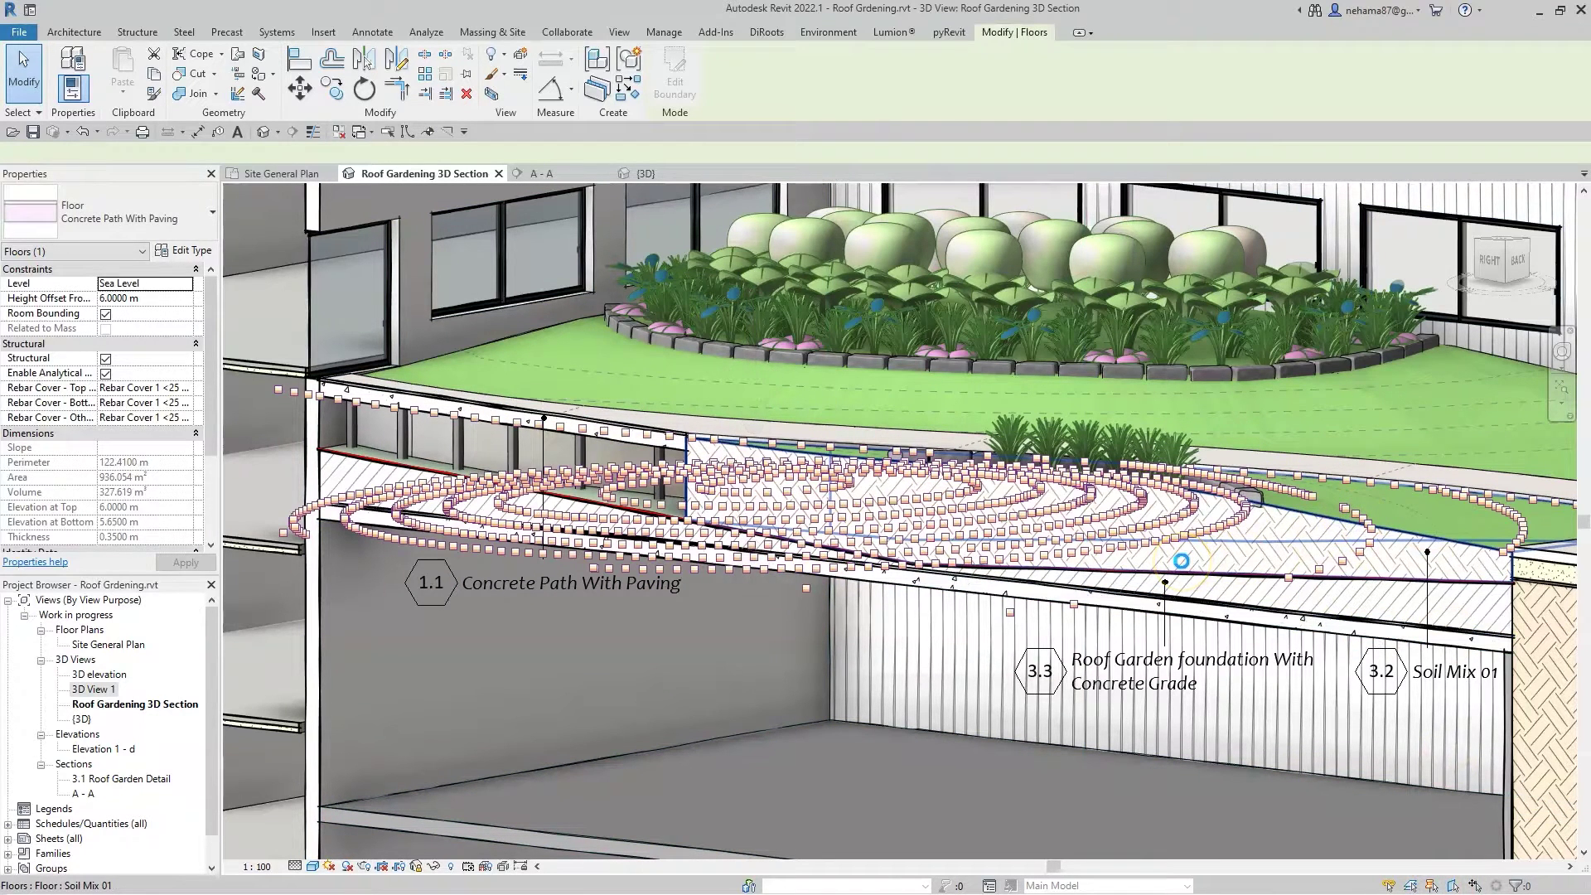
left_click(181, 251)
left_click(617, 319)
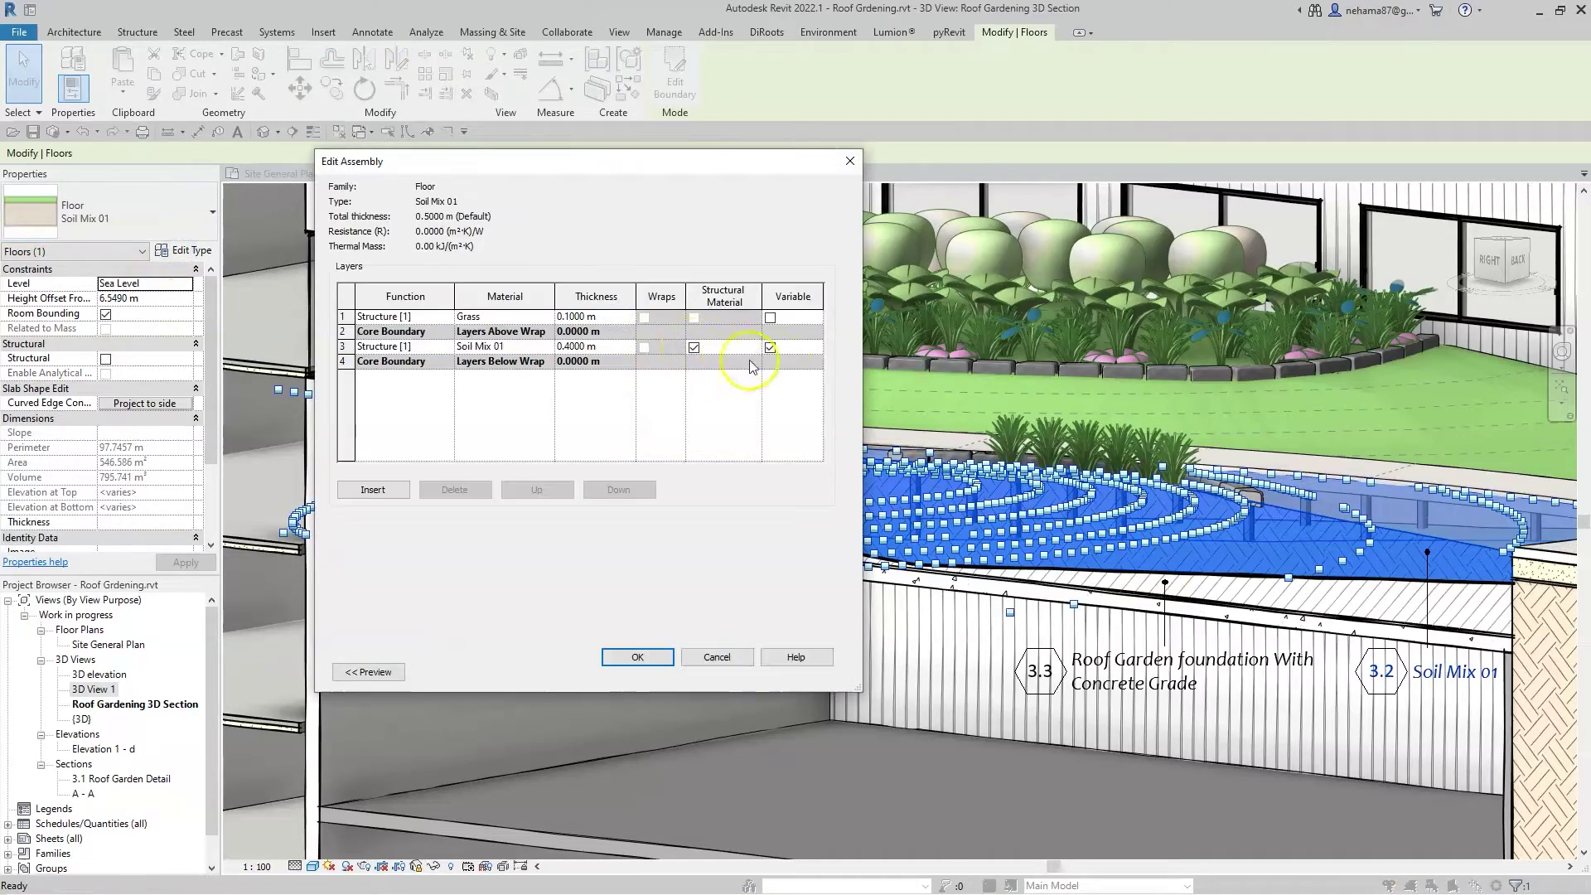
left_click(368, 671)
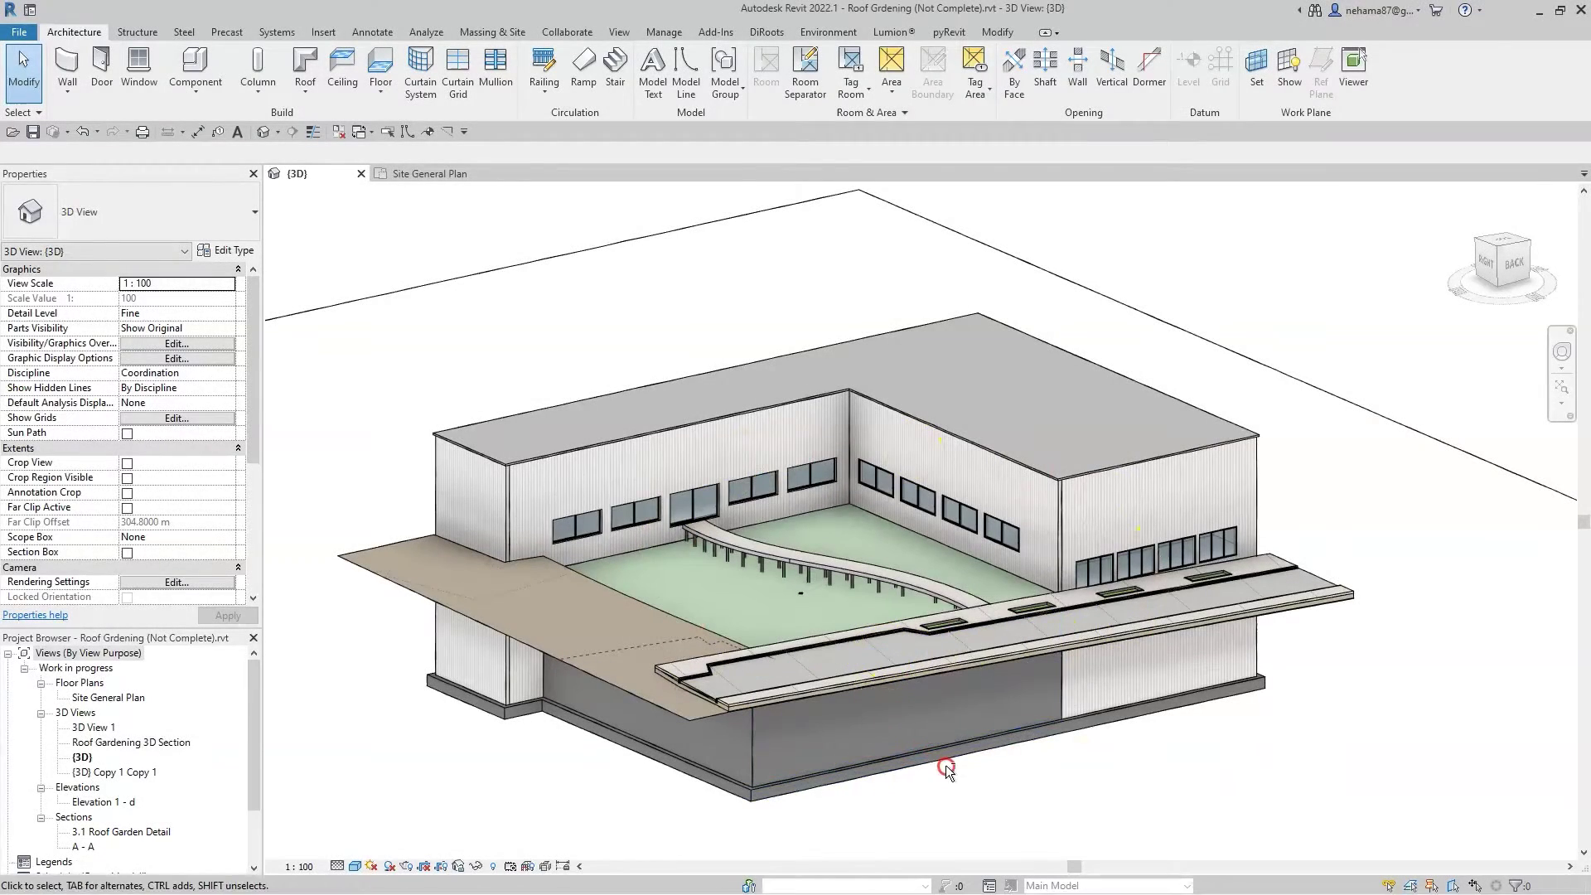
Check the slope of the Roof Garden foundation With Concrete Grade floor in the 3D view using Spot Slope
middle_click_drag(950, 779, 1035, 790, "shift")
scroll(787, 560, "up", 2)
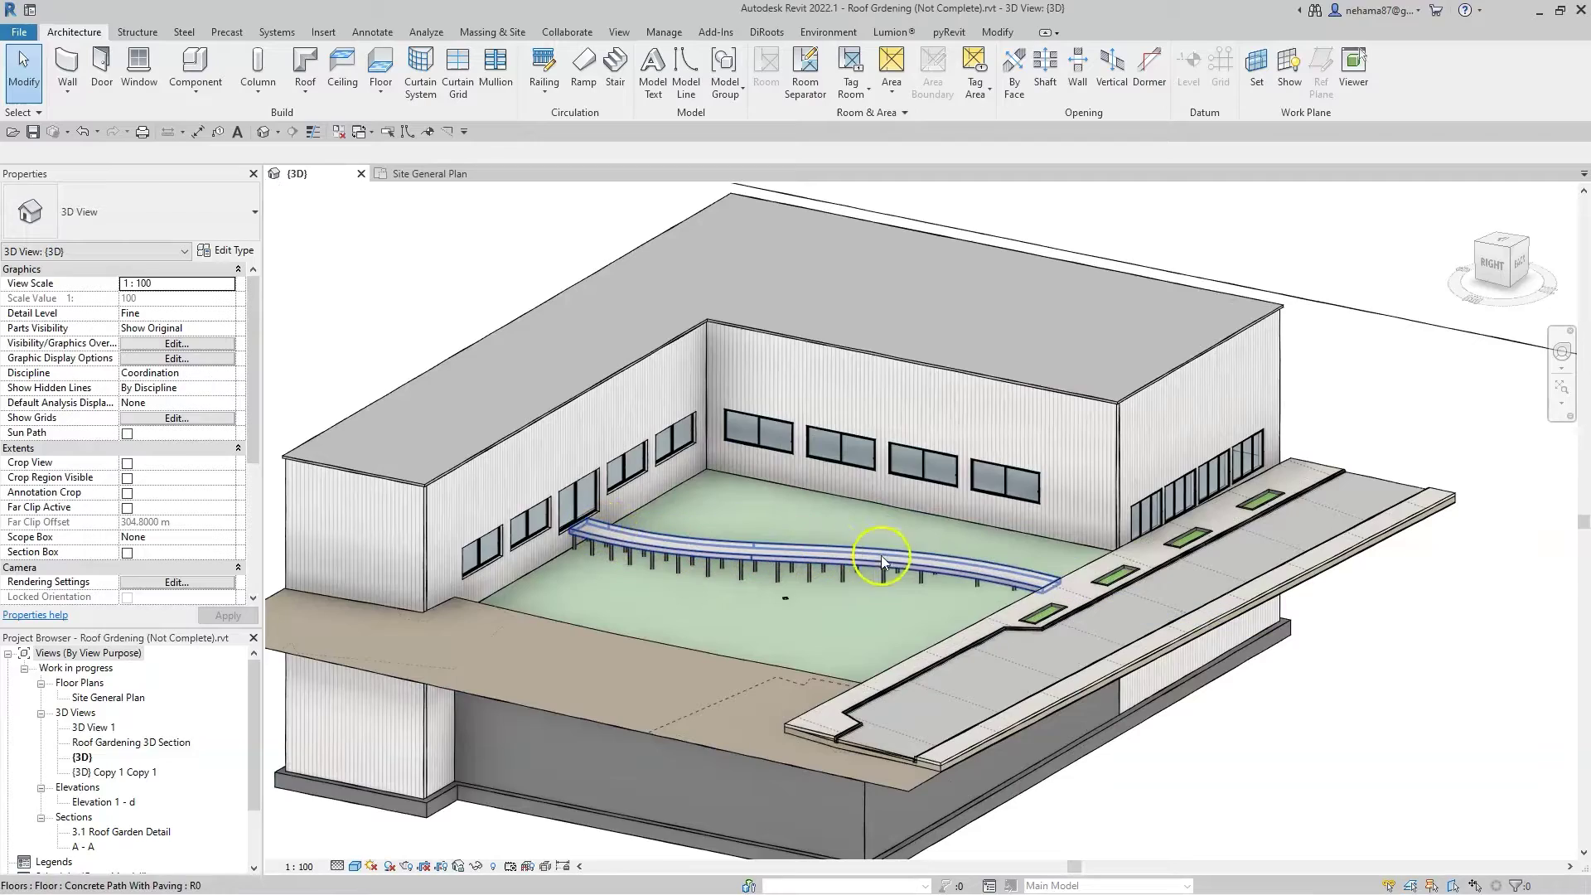
left_click(940, 617)
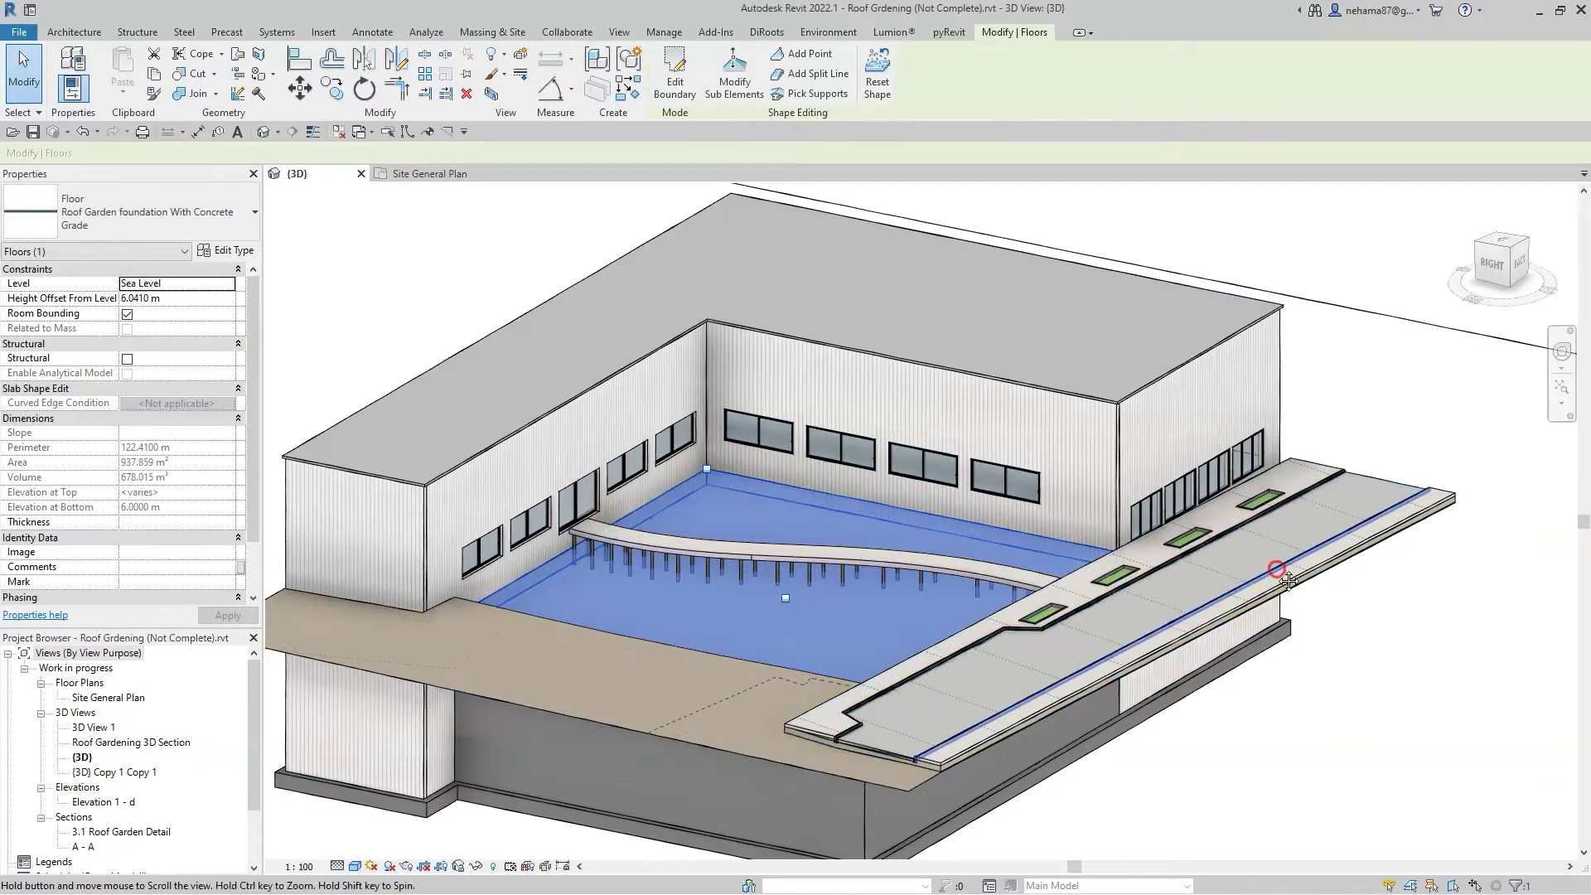
middle_click_drag(978, 620, 962, 584, "shift")
left_click(446, 133)
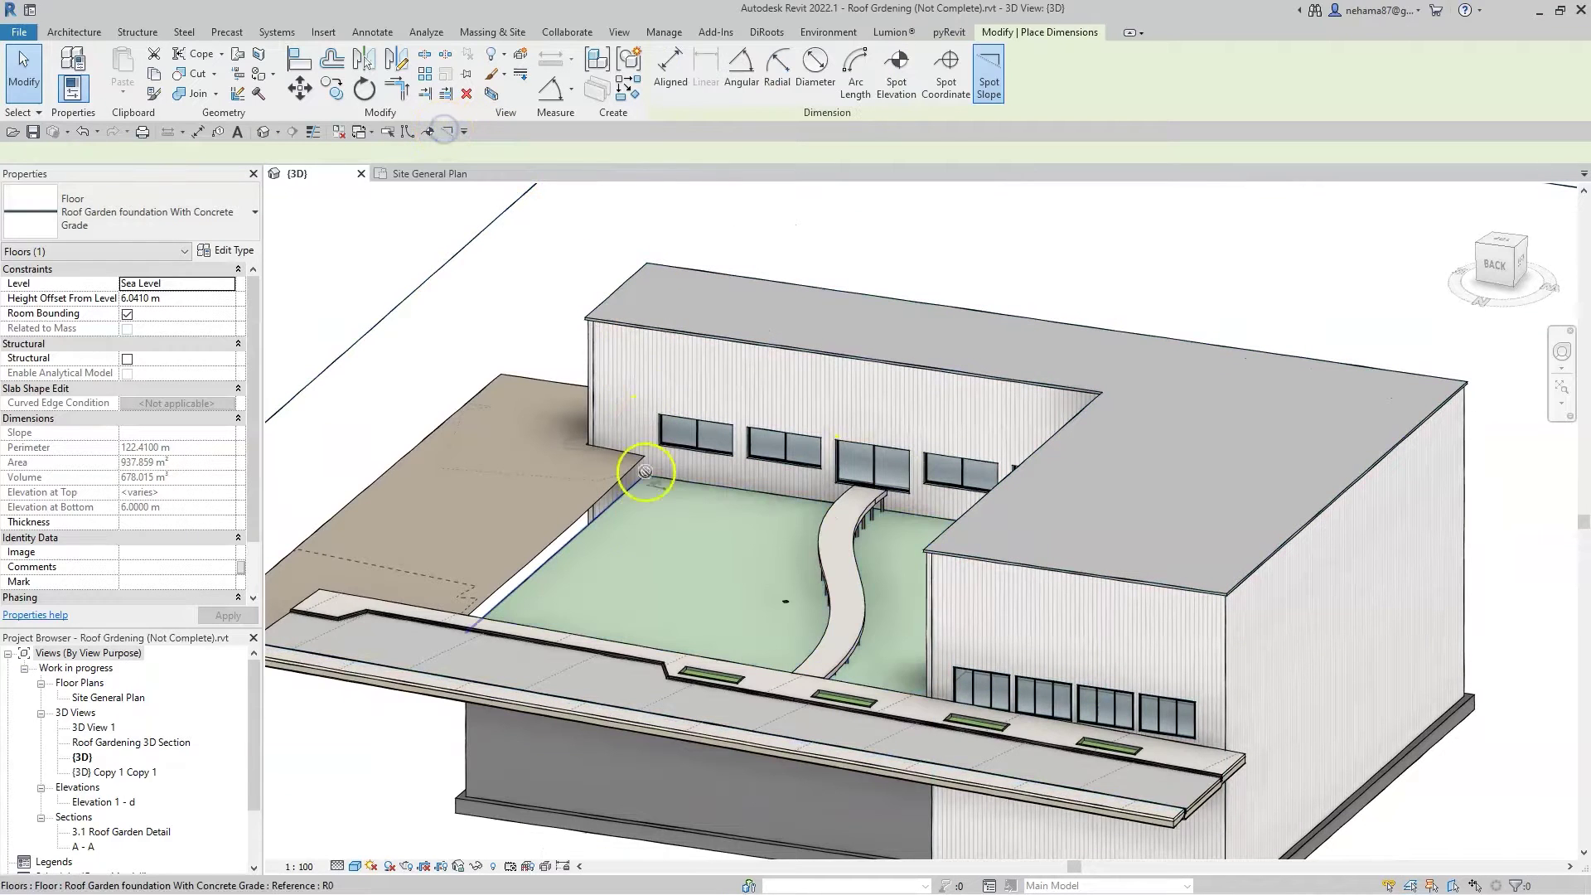
scroll(641, 562, "up", 5)
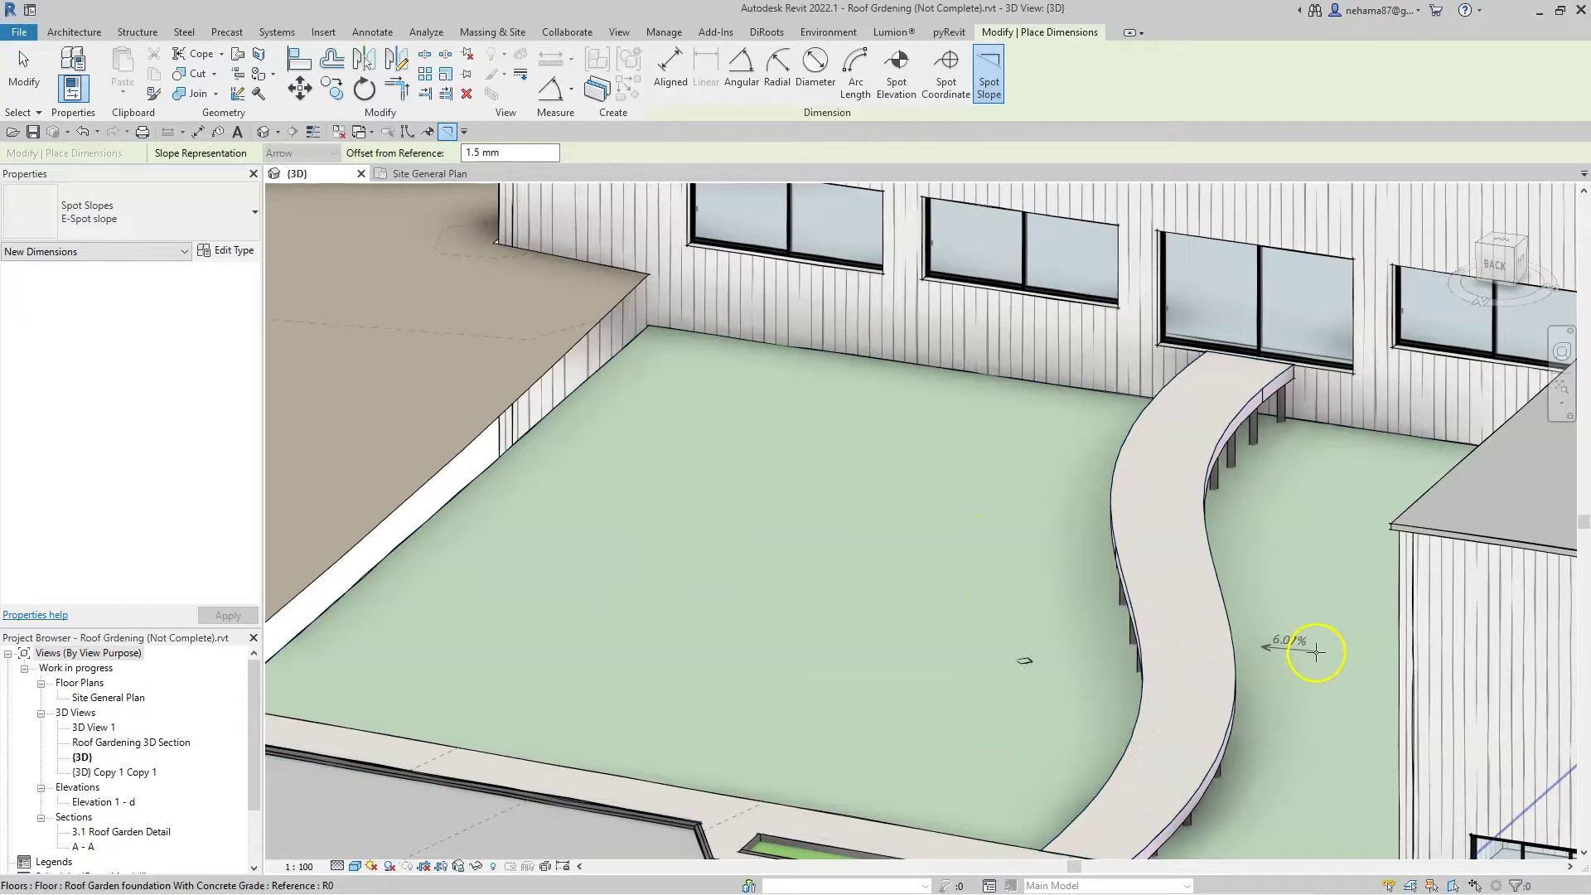
key("Escape")
Open section A - A from its section line in the Site General Plan and inspect the structural slab below the sloped fill
left_click(419, 173)
left_click(948, 478)
right_click(944, 479)
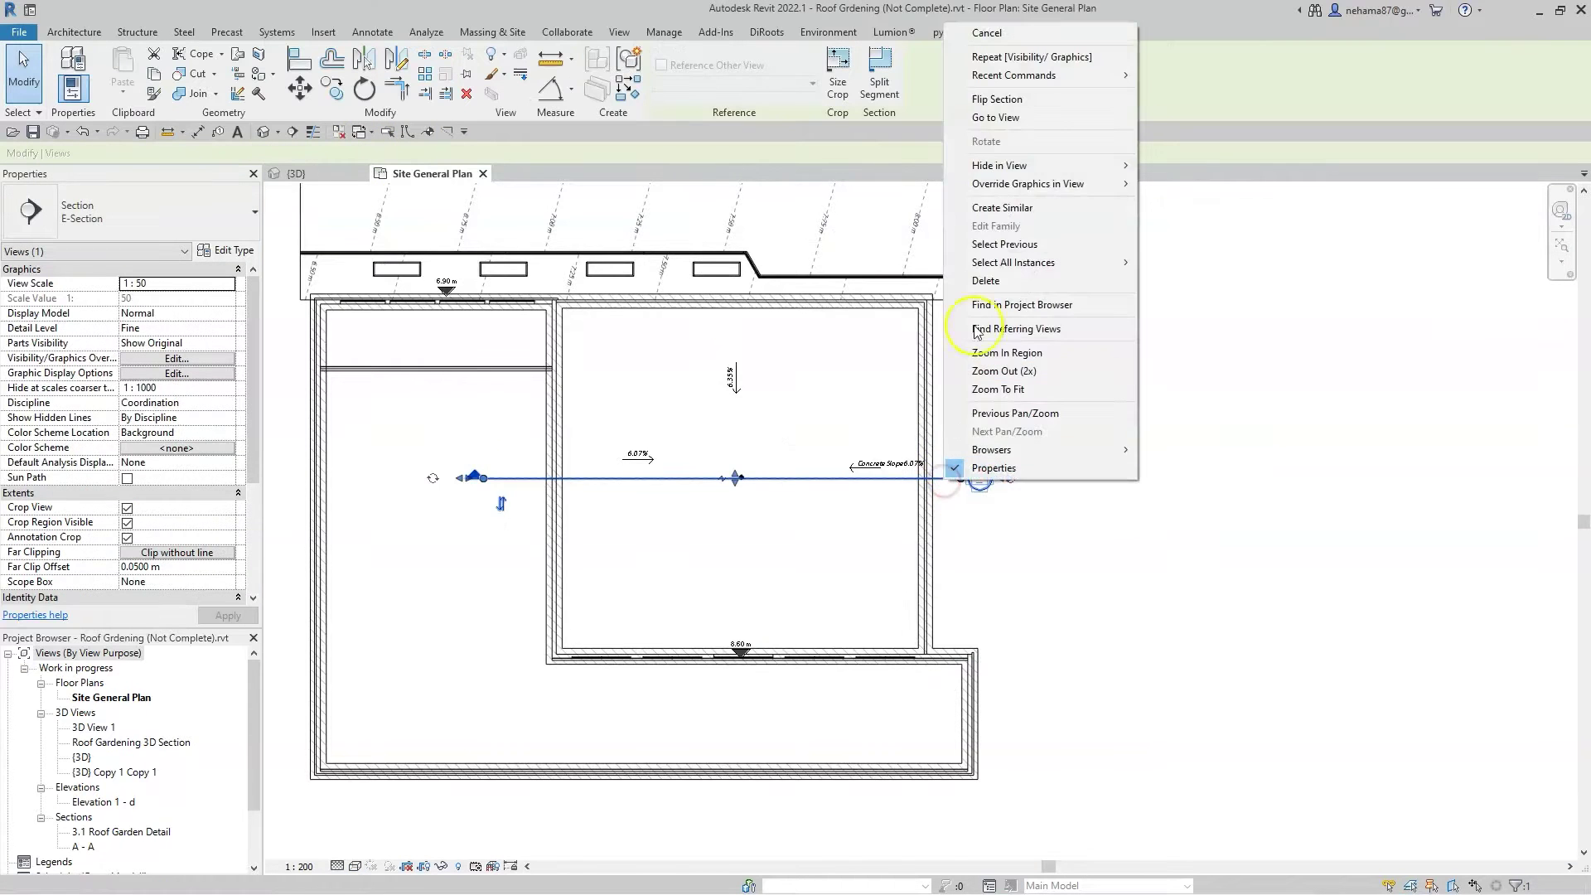
left_click(996, 117)
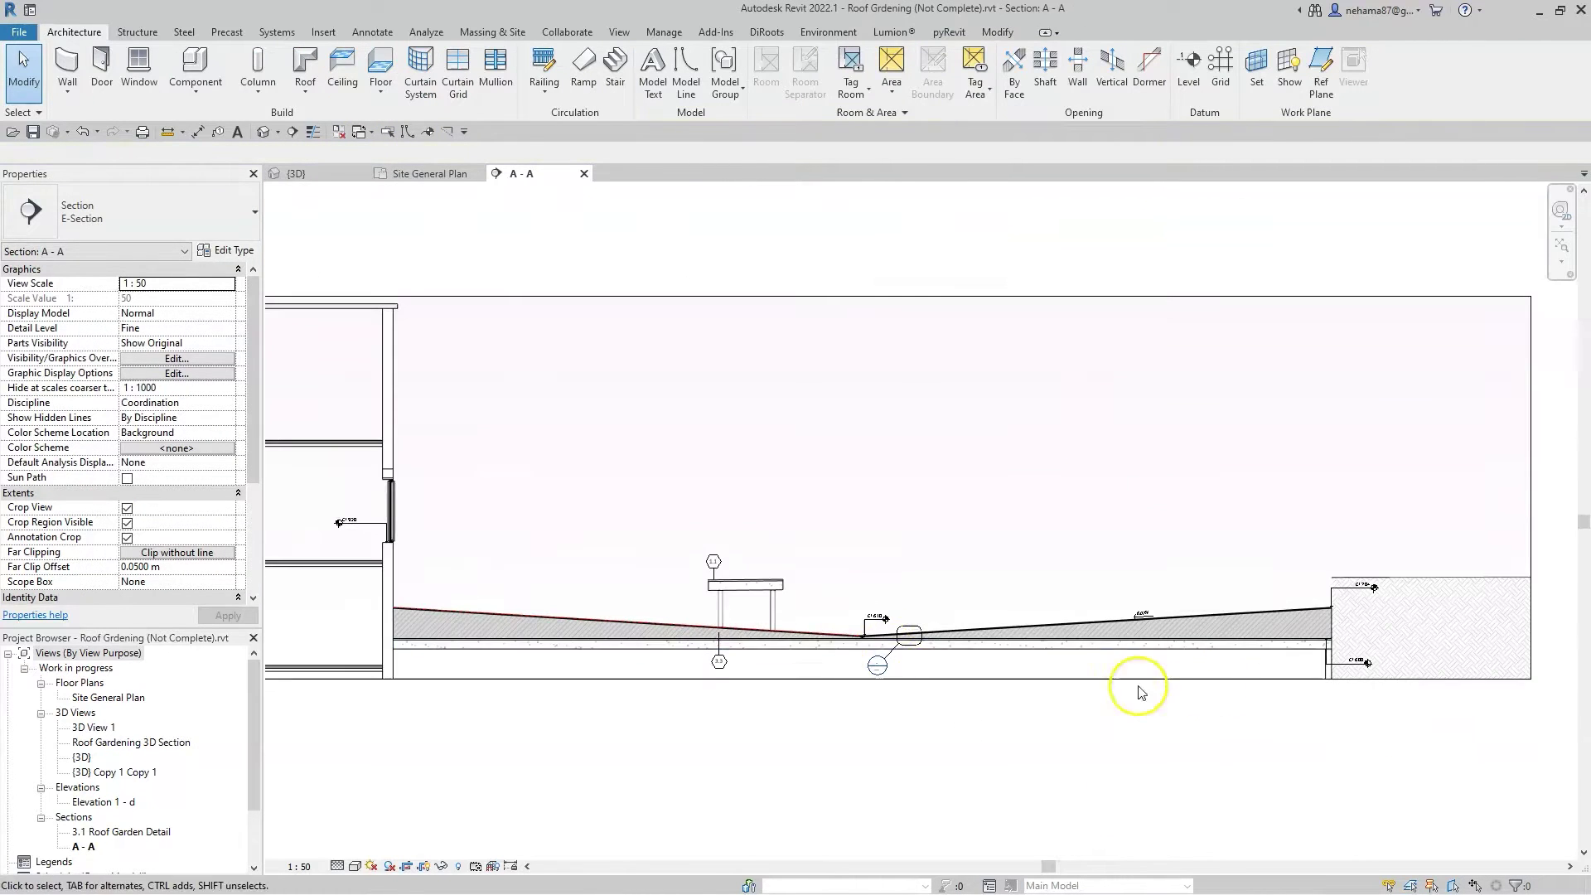
scroll(1140, 690, "up", 3)
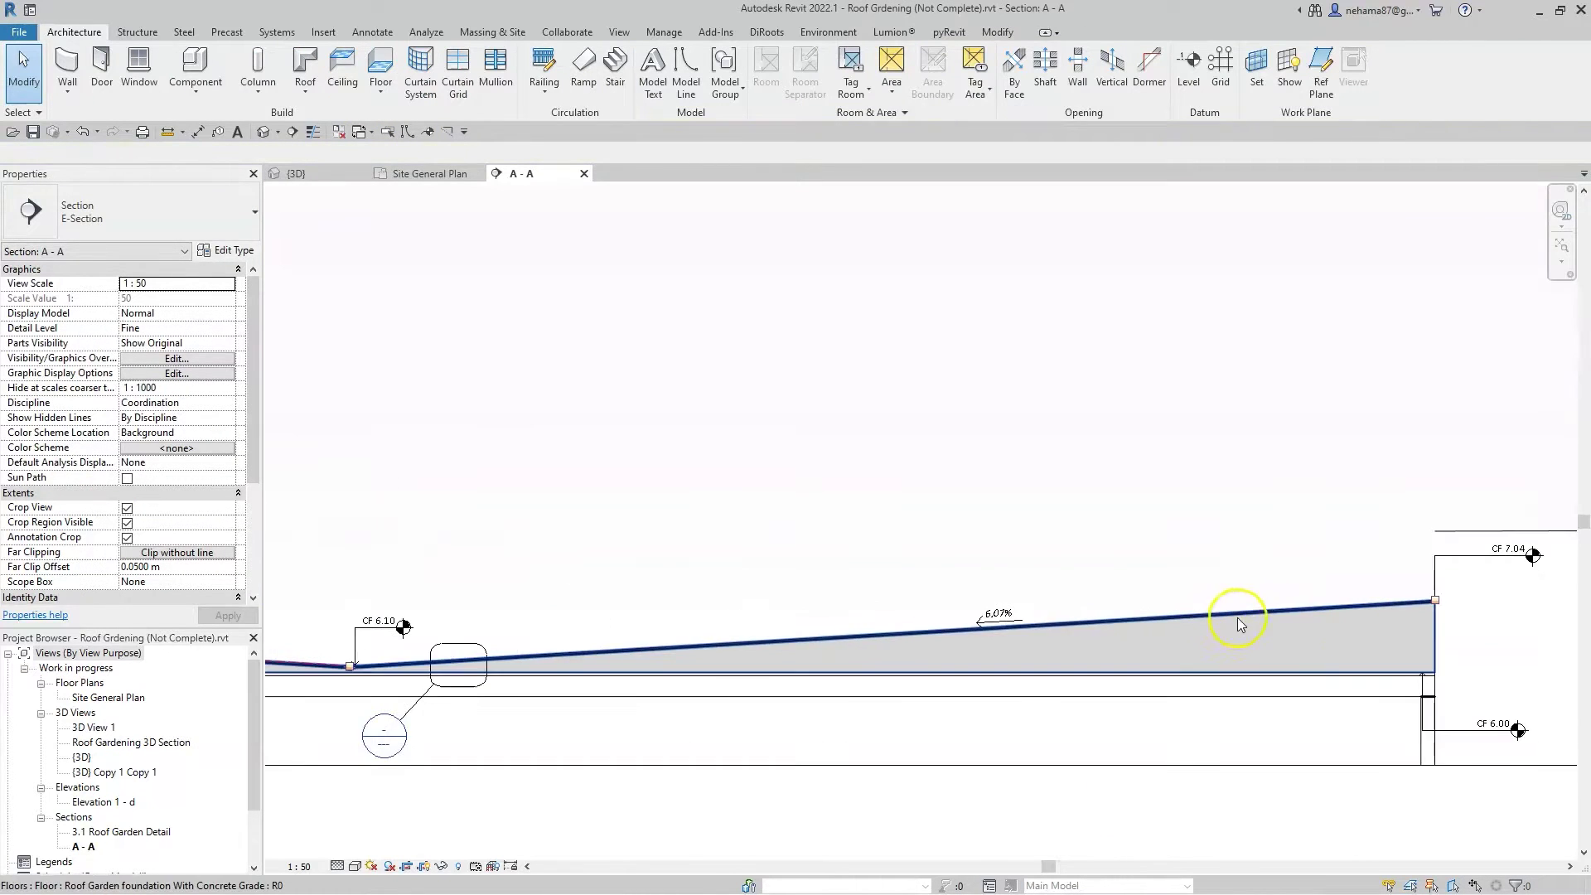
left_click(757, 693)
scroll(749, 729, "down", 1)
middle_click_drag(563, 769, 1314, 689)
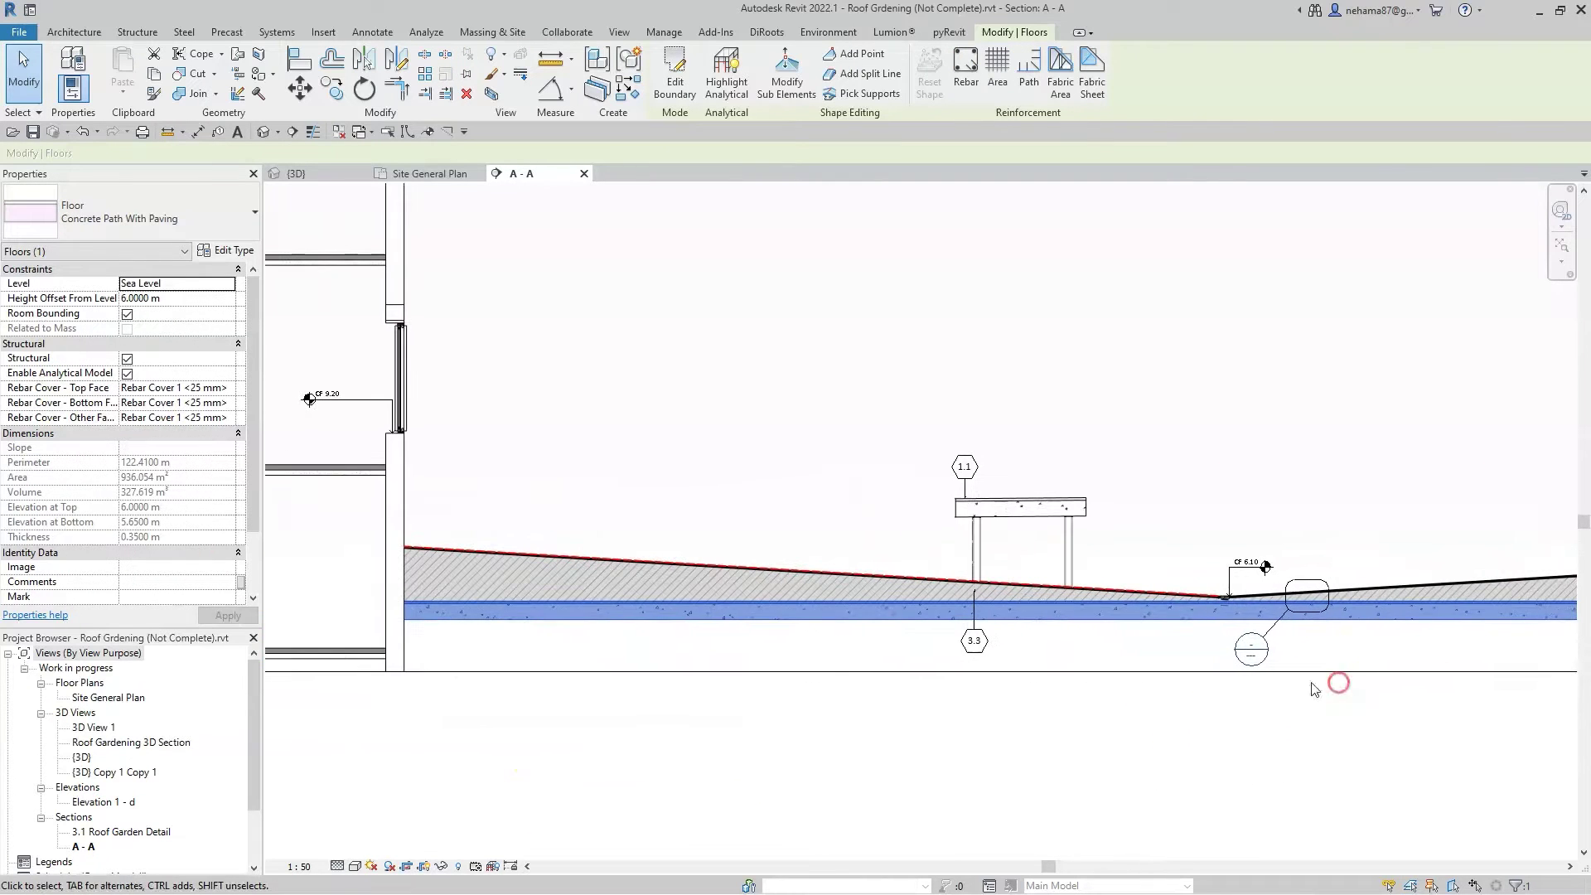
Review the layer structure and preview of the Roof Garden foundation With Concrete Grade floor type in section A - A
left_click(759, 572)
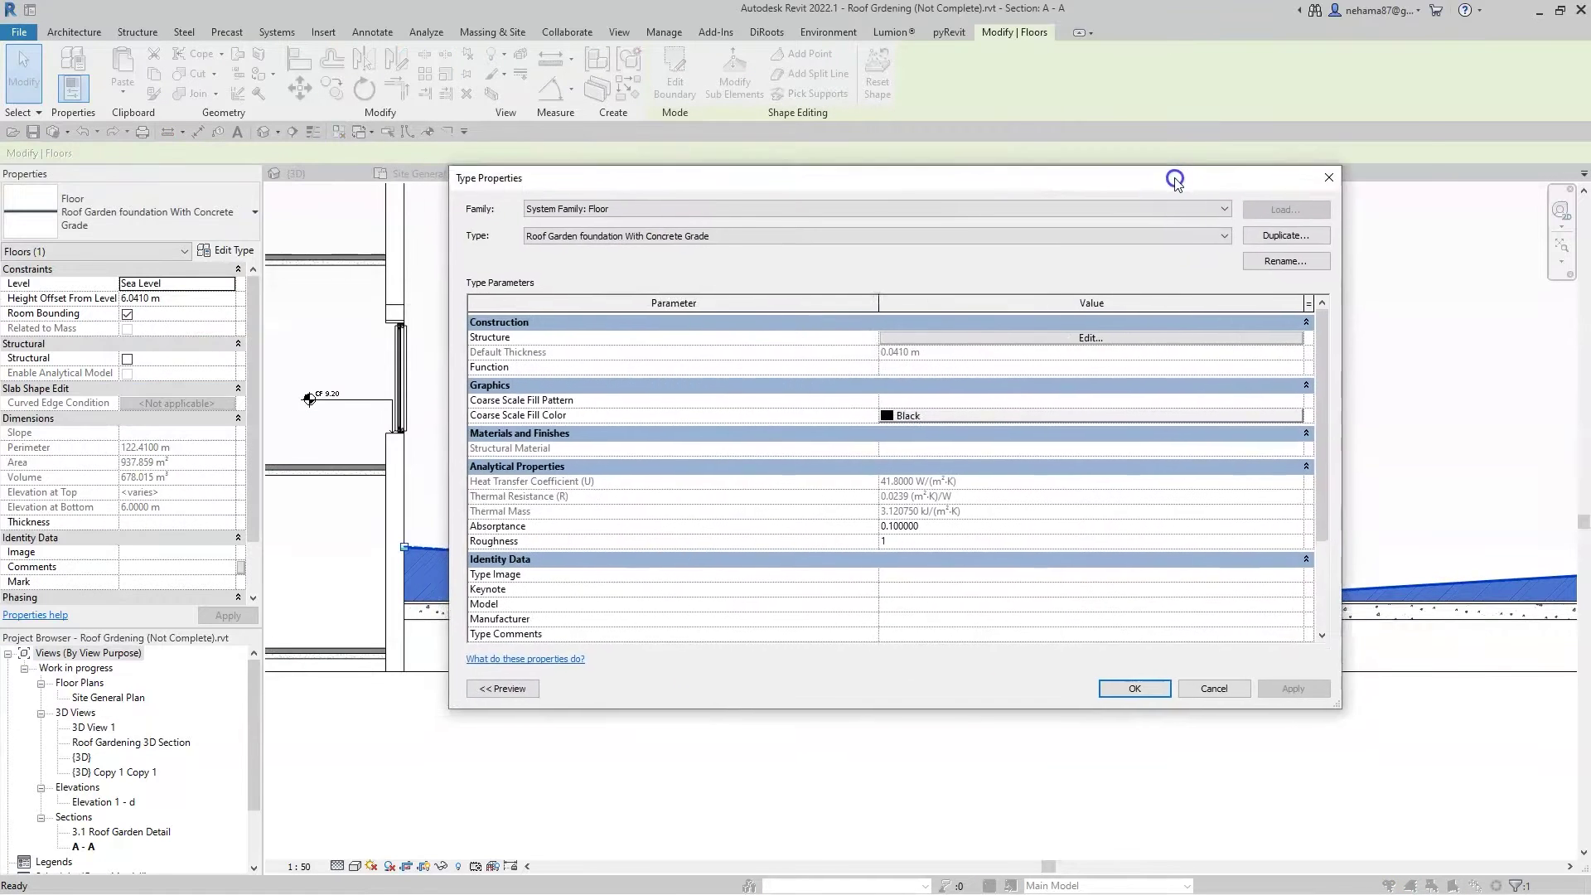
left_click_drag(1175, 177, 1256, 145)
left_click_drag(1436, 681, 1064, 682)
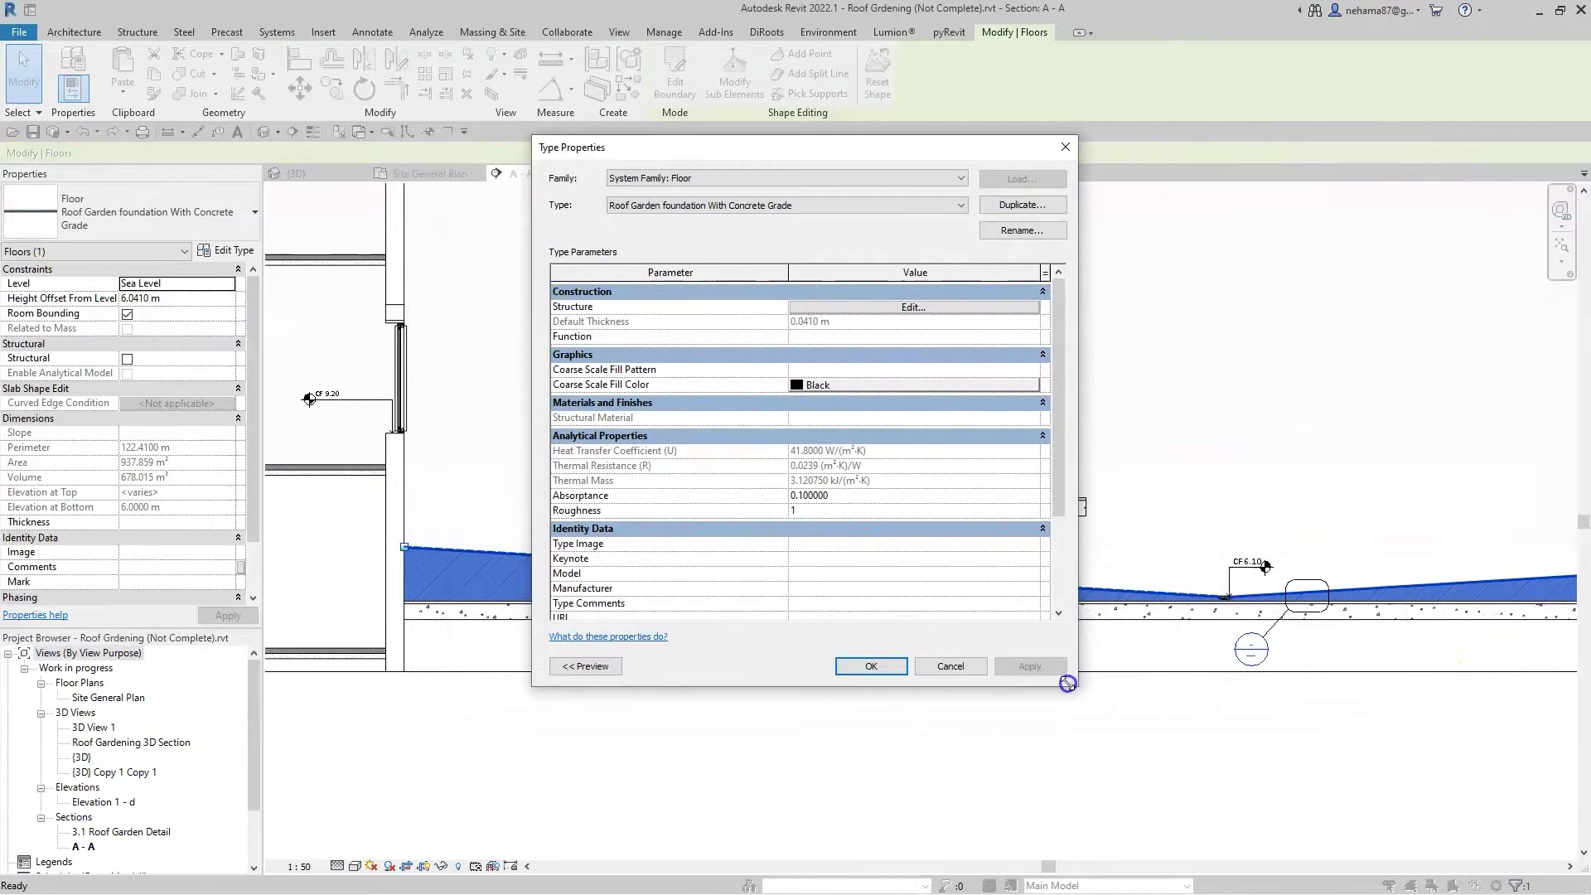
left_click(594, 667)
left_click(980, 307)
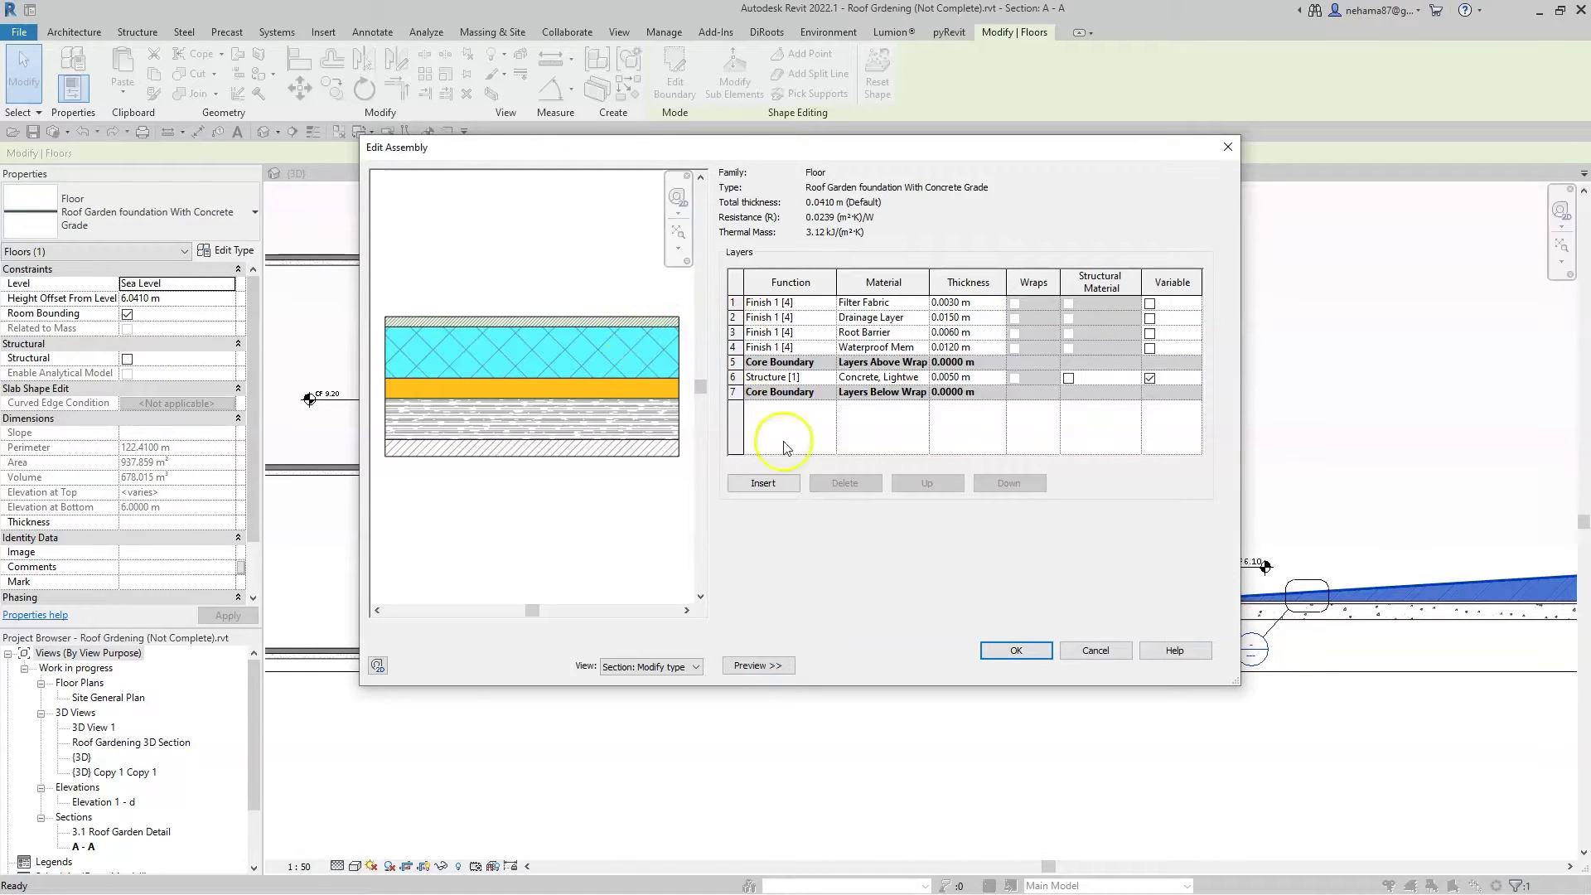
left_click(1011, 651)
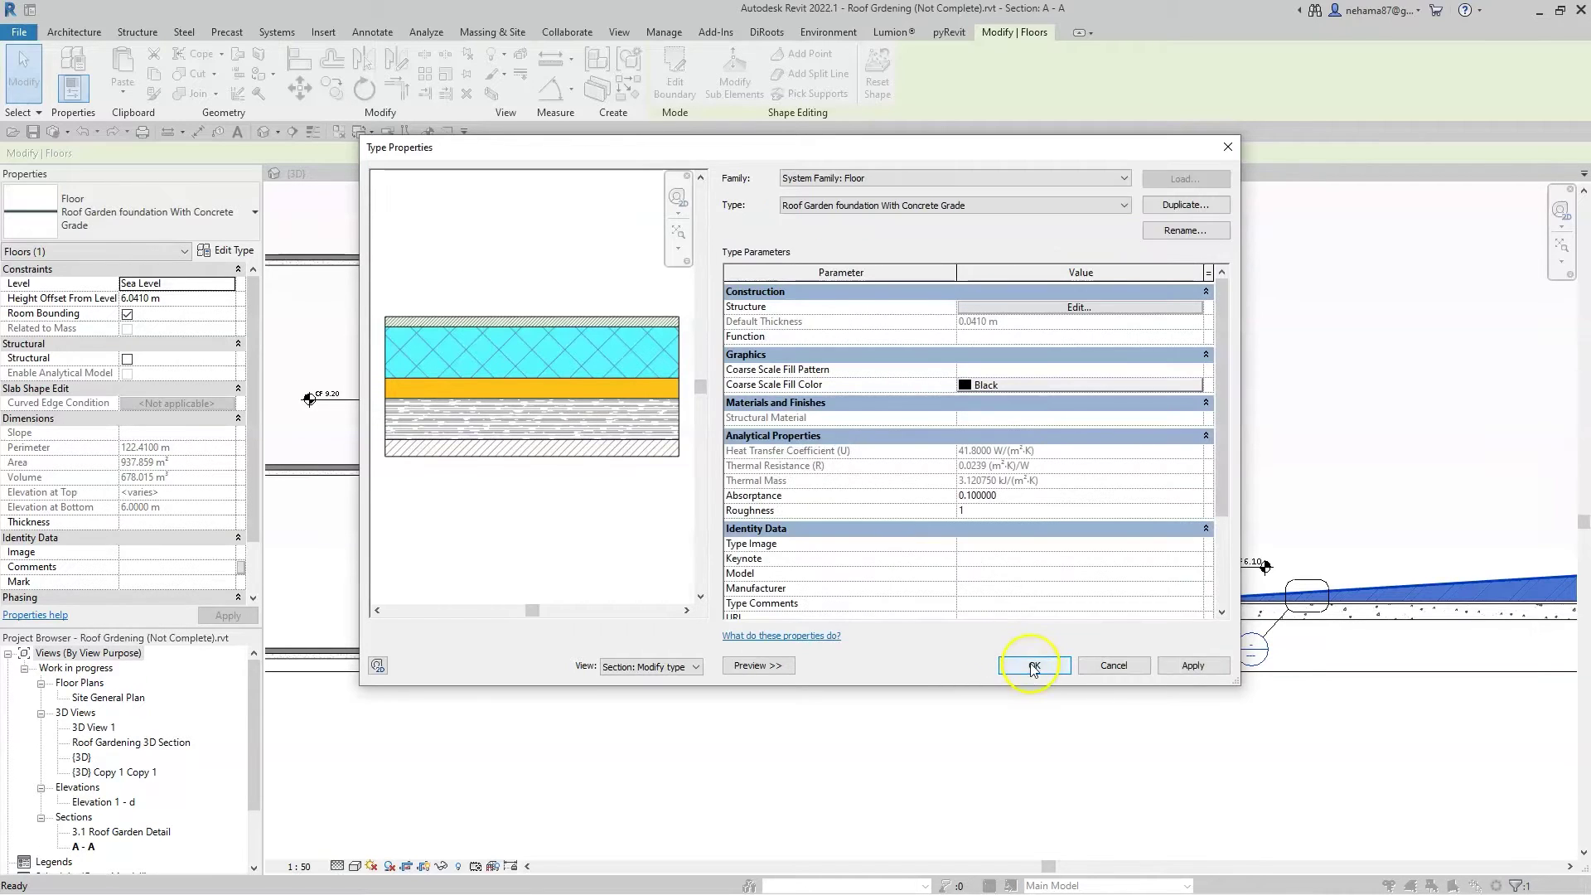
left_click(1034, 666)
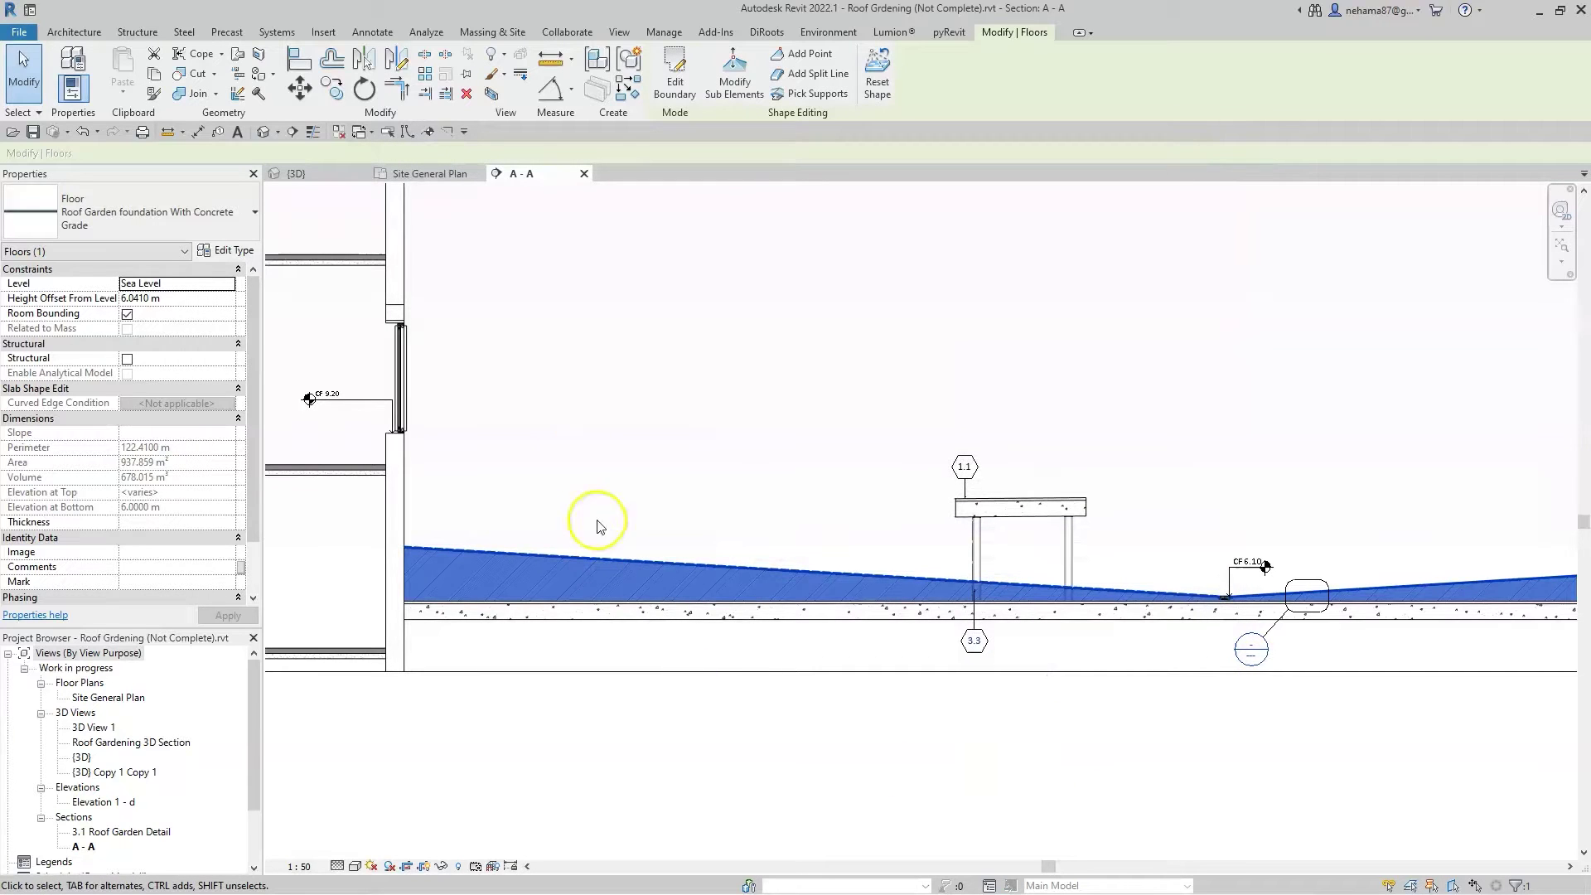
Turn on the visibility of the Help Toposurface filter in the 3D view's visibility/graphic overrides
left_click(429, 176)
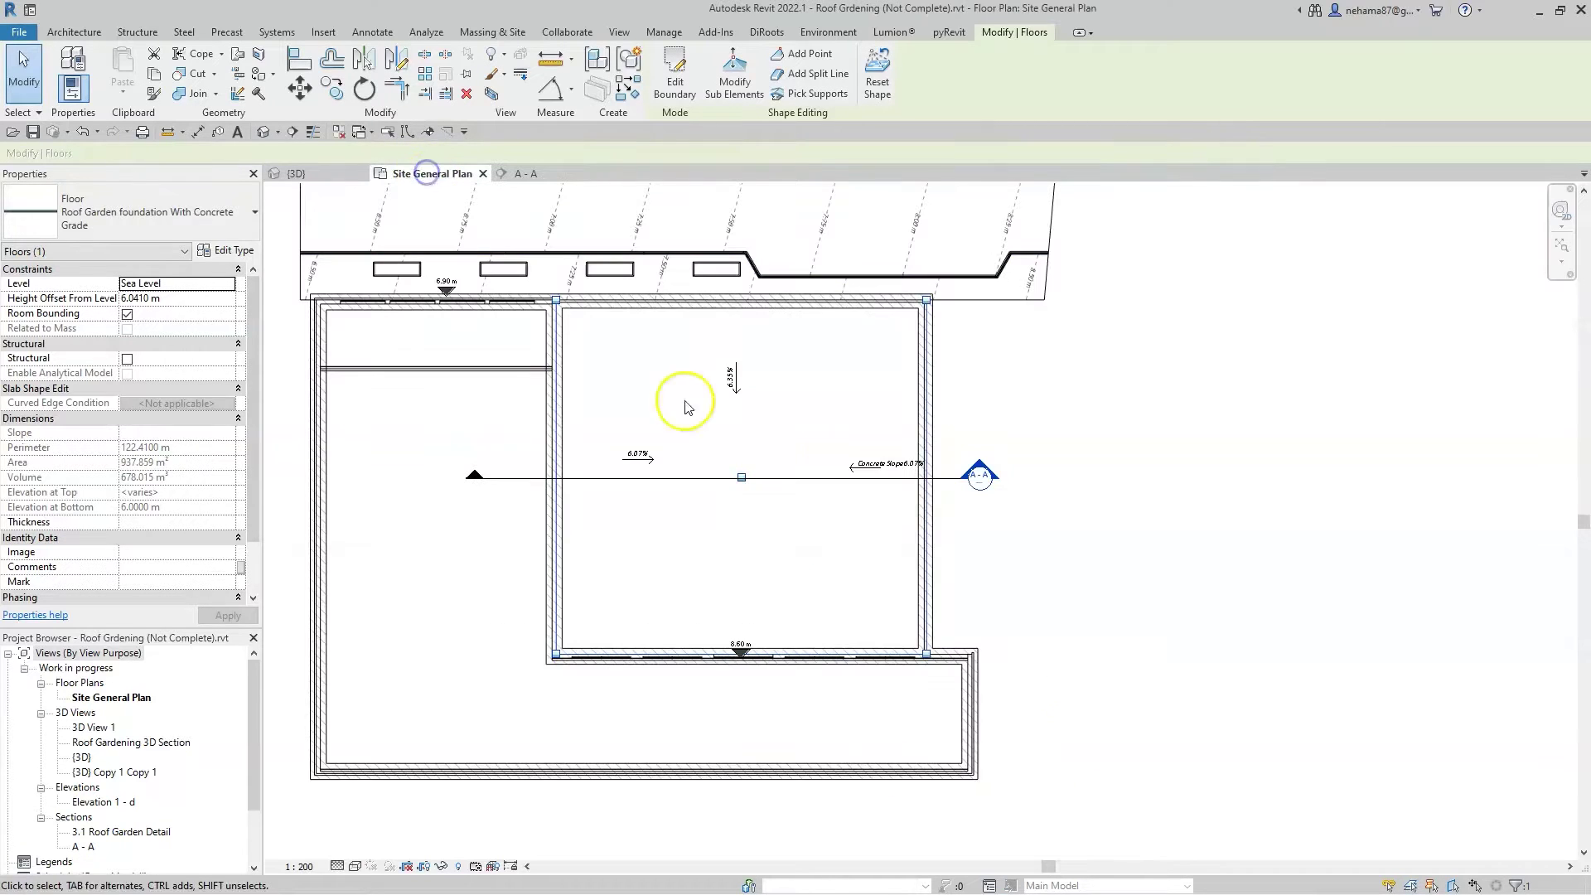
left_click(1118, 592)
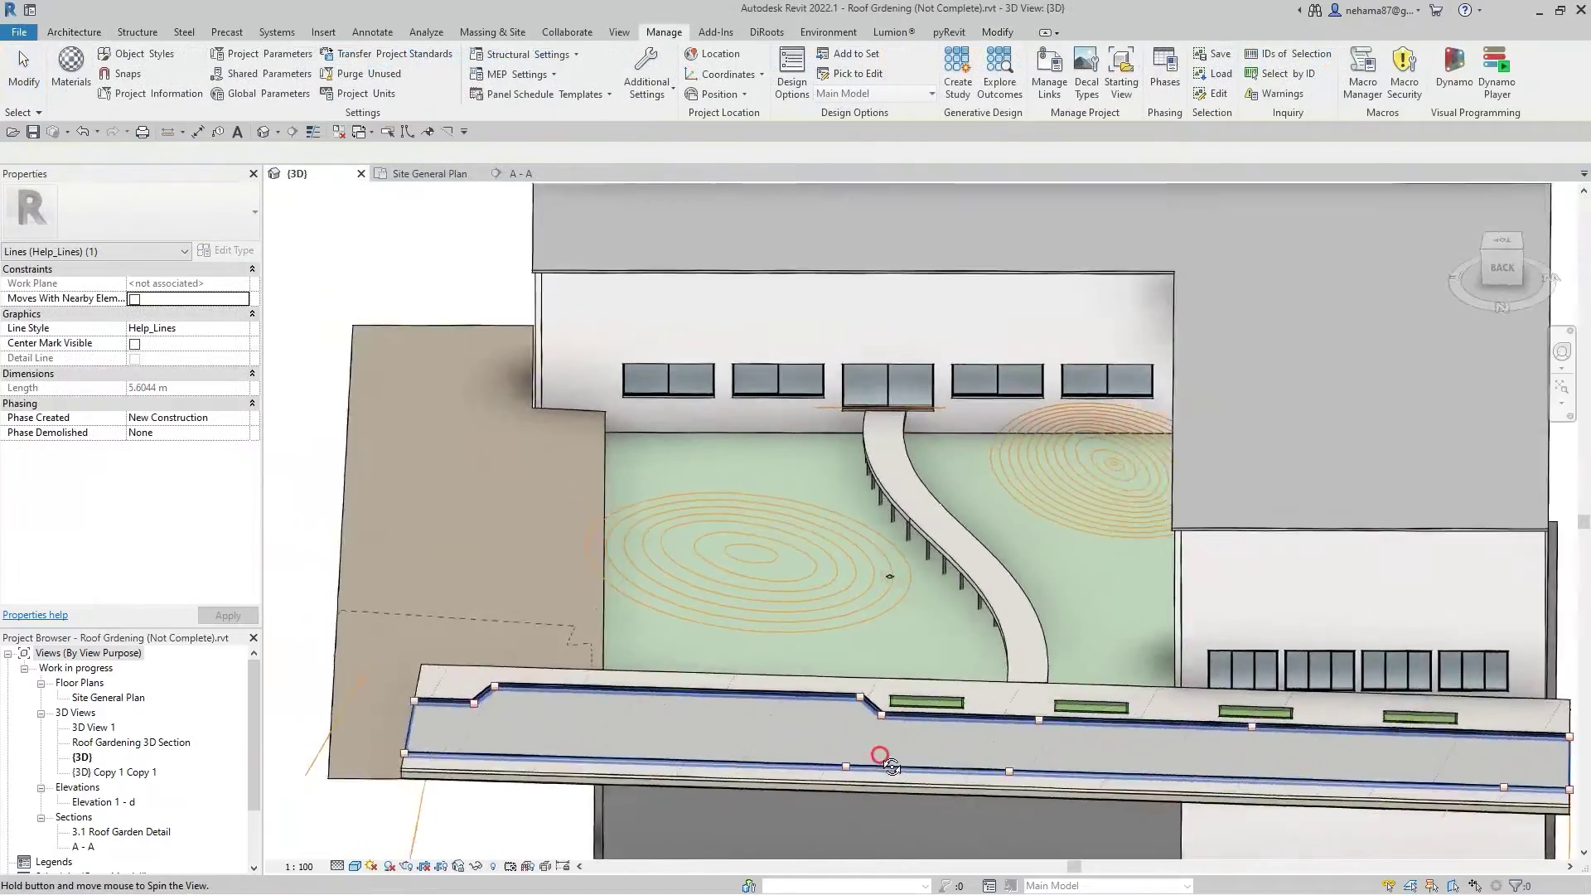
middle_click_drag(891, 767, 941, 721, "shift")
key("Escape")
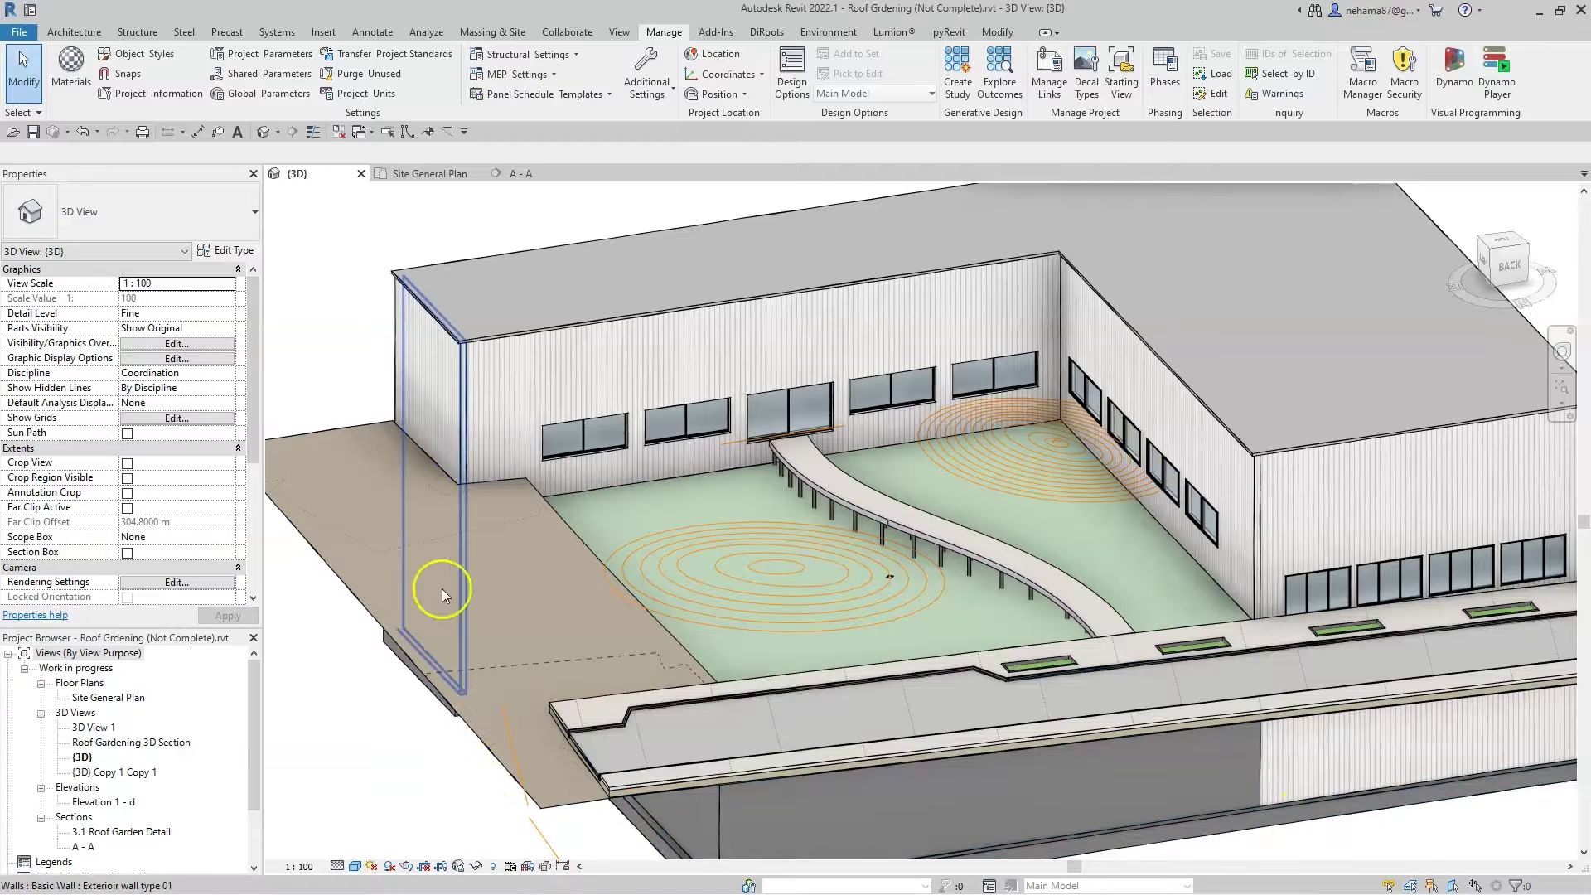
key("v")
key("g")
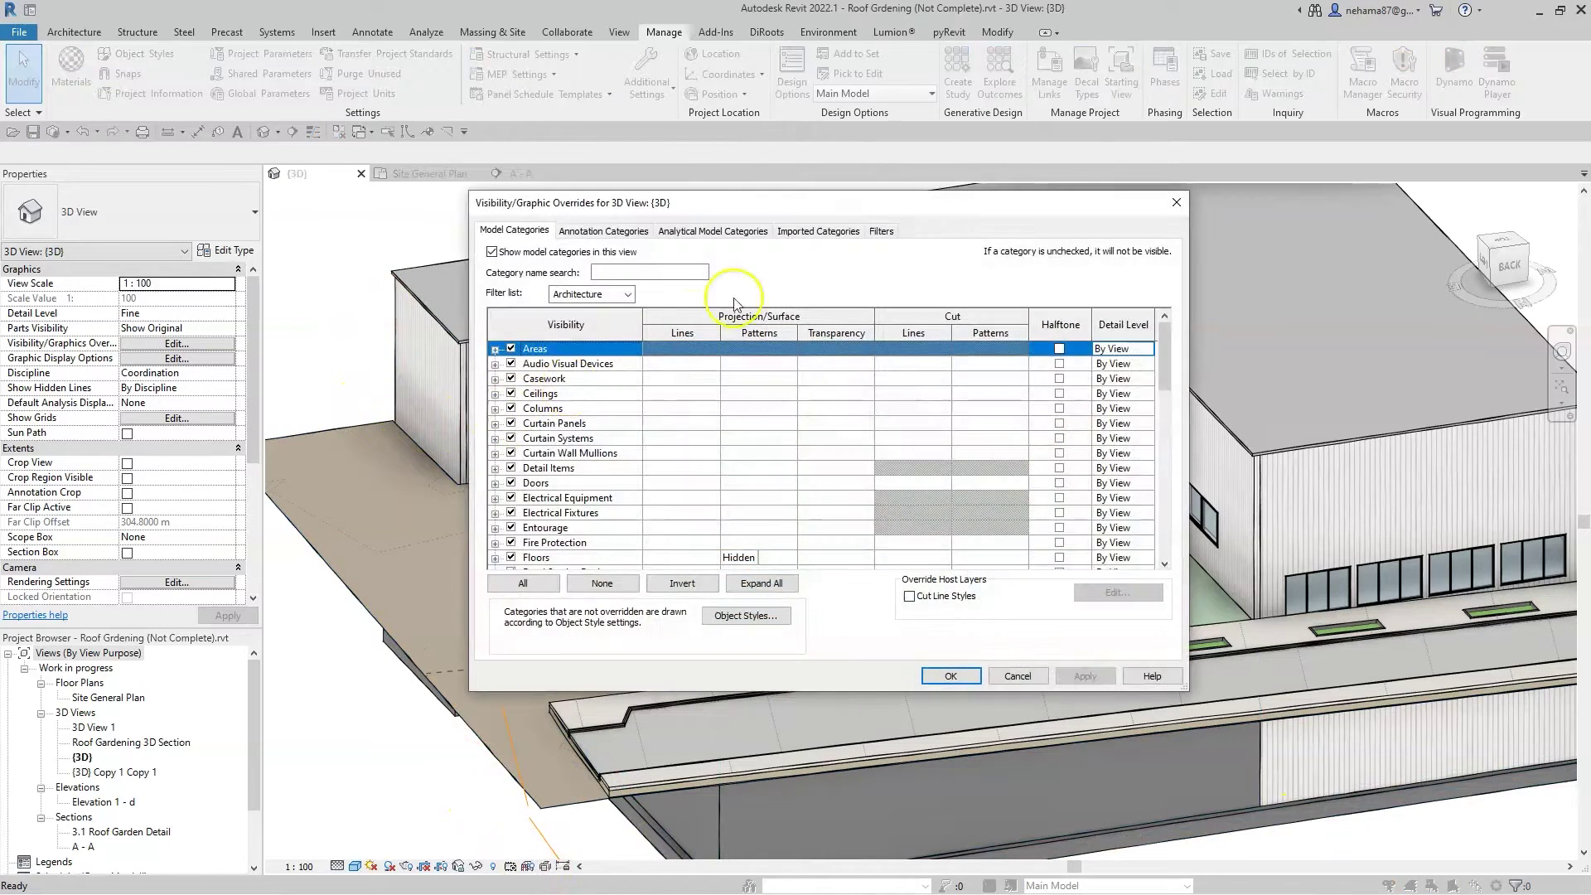
left_click(878, 231)
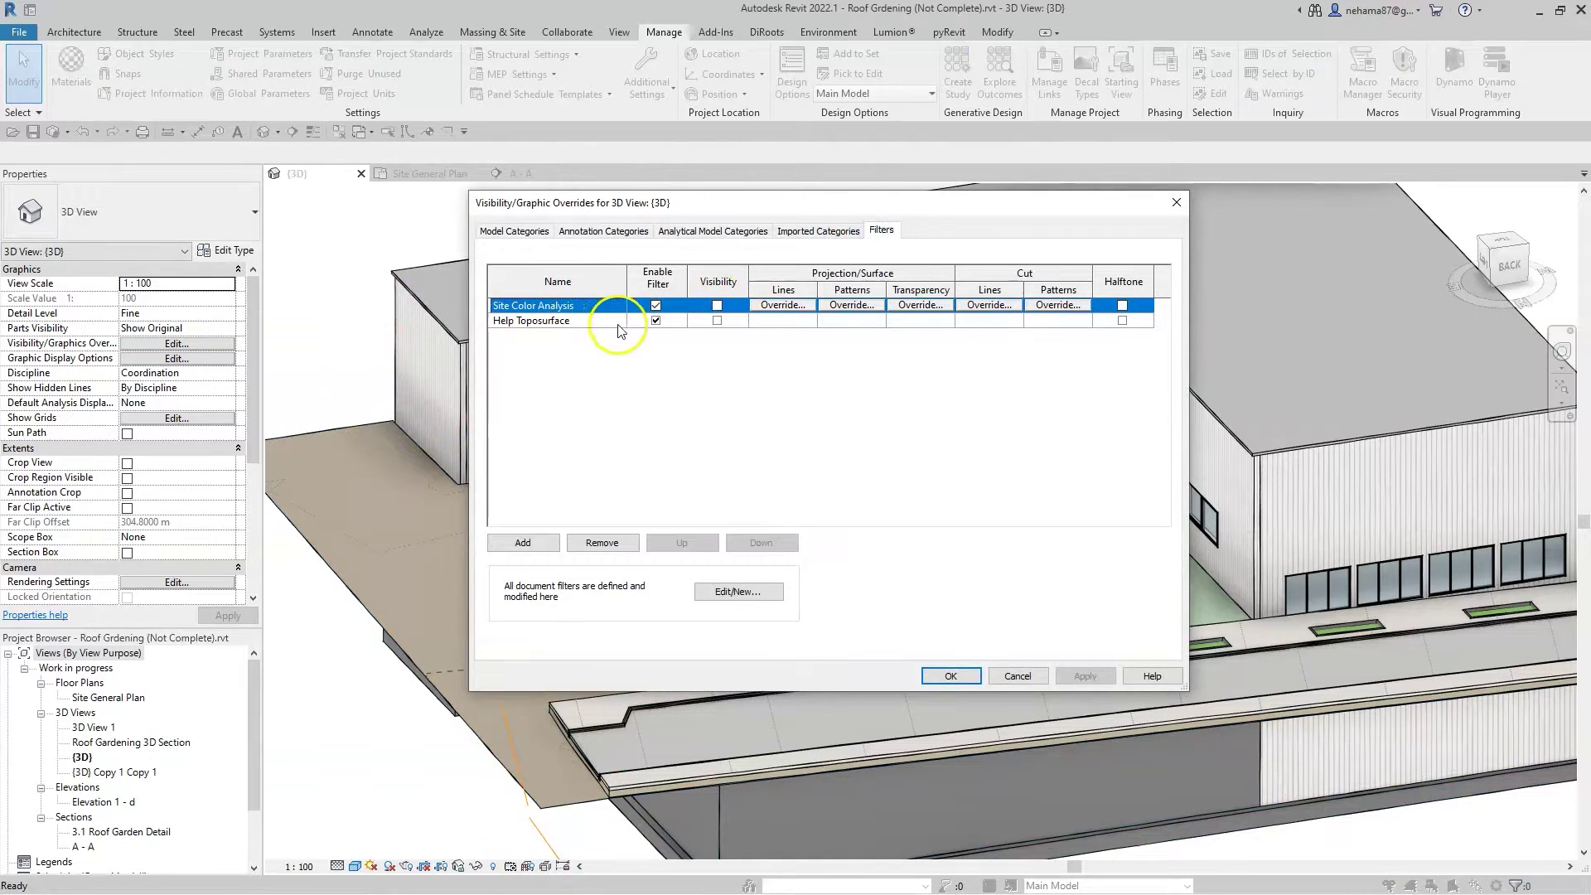
left_click(717, 320)
left_click(926, 677)
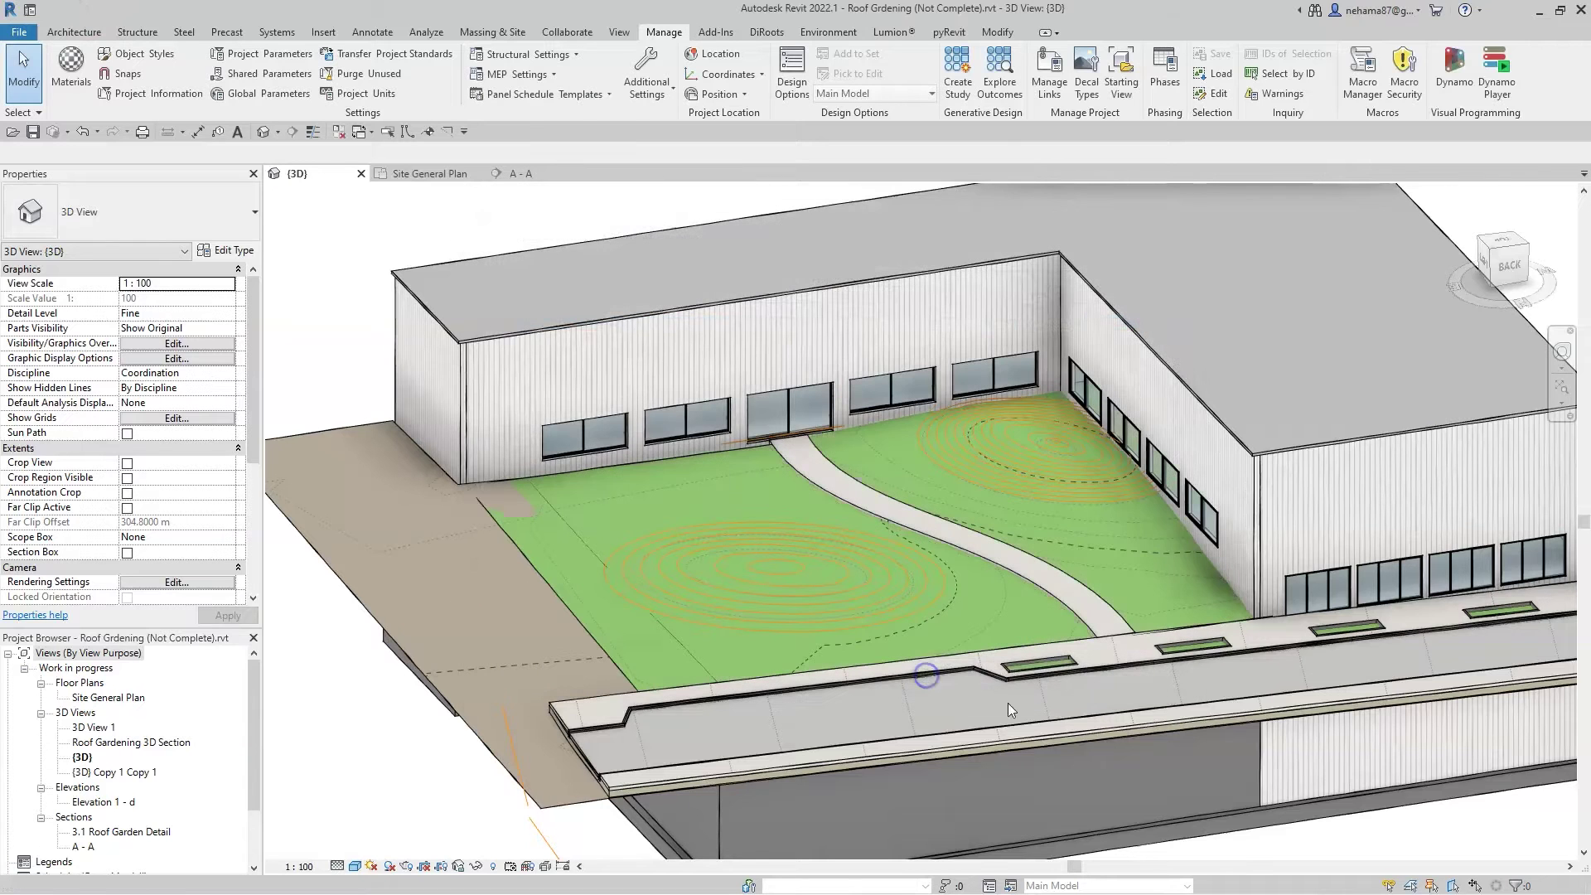
Inspect the two helper grass toposurfaces on either side of the curved path by selecting them in turn
left_click(1127, 583)
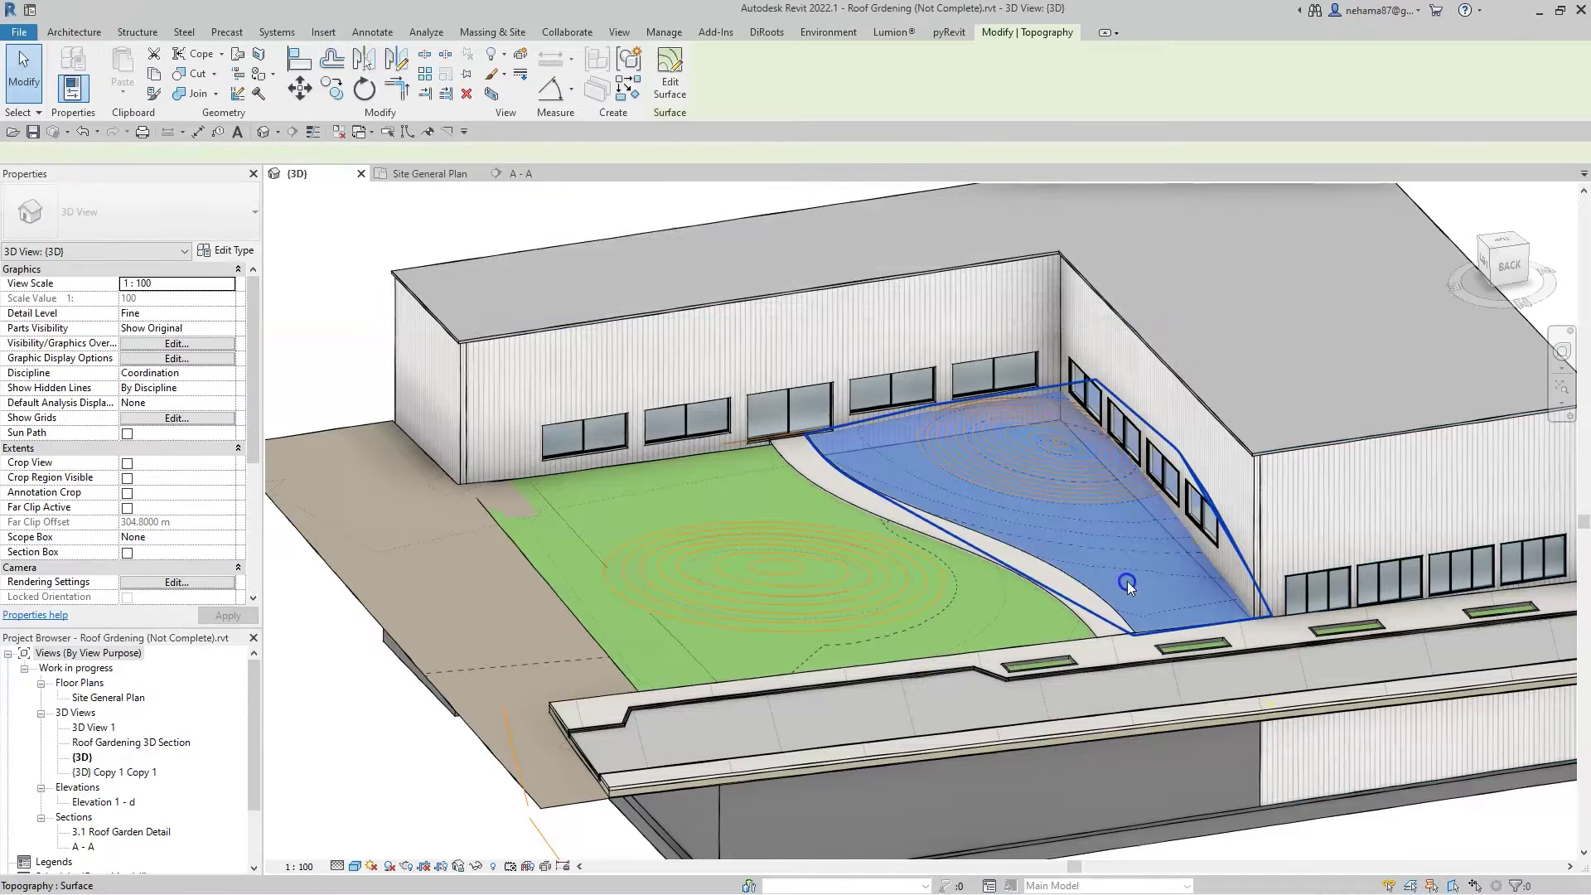
left_click(1032, 623)
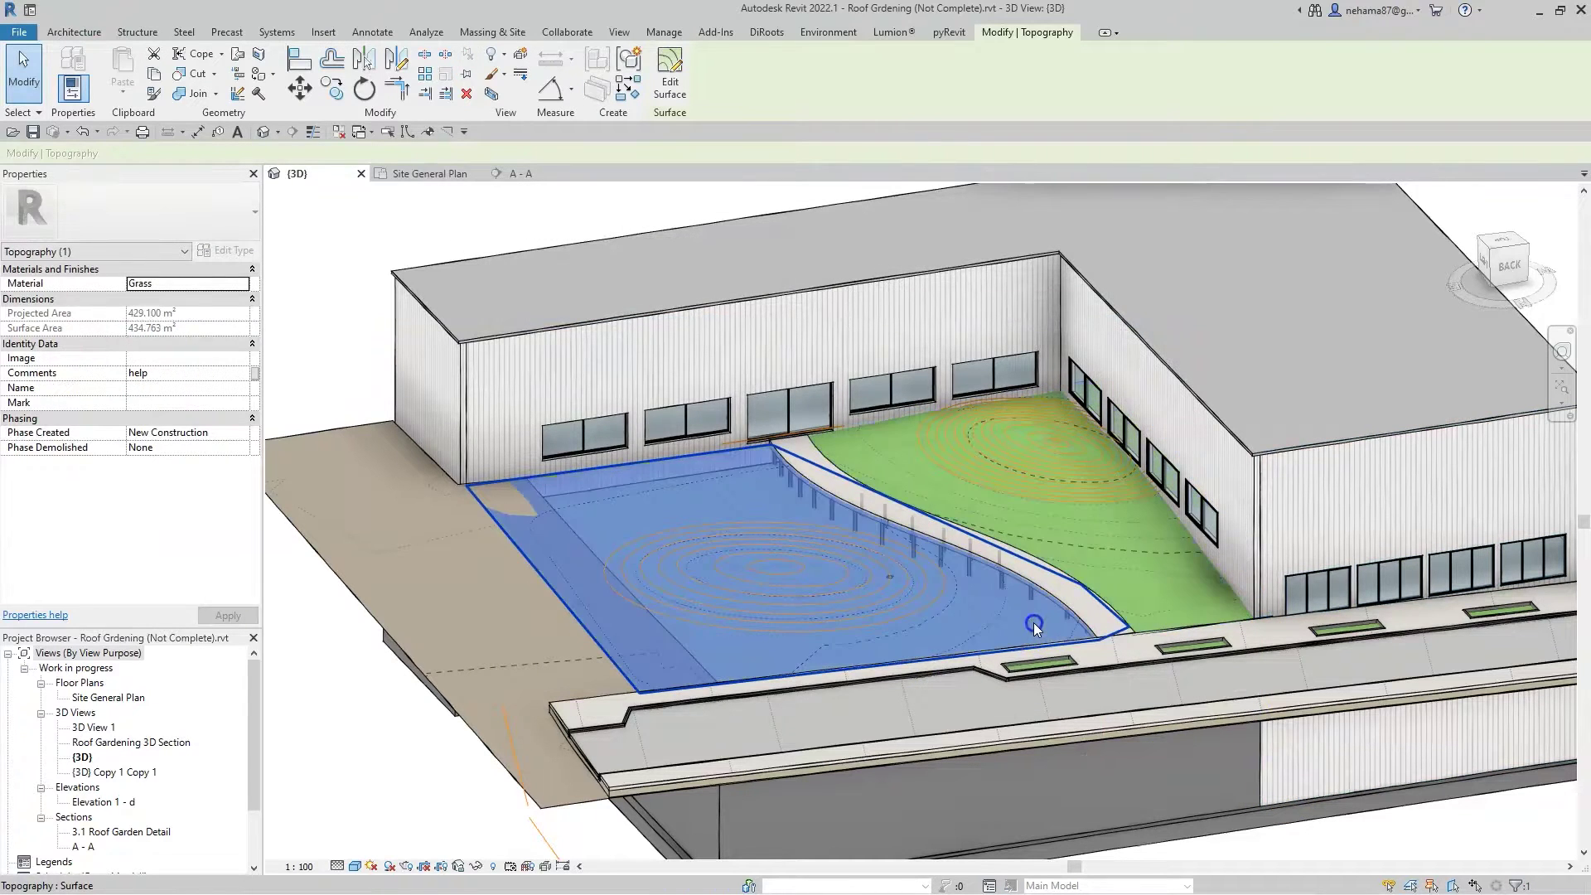
left_click(1161, 577)
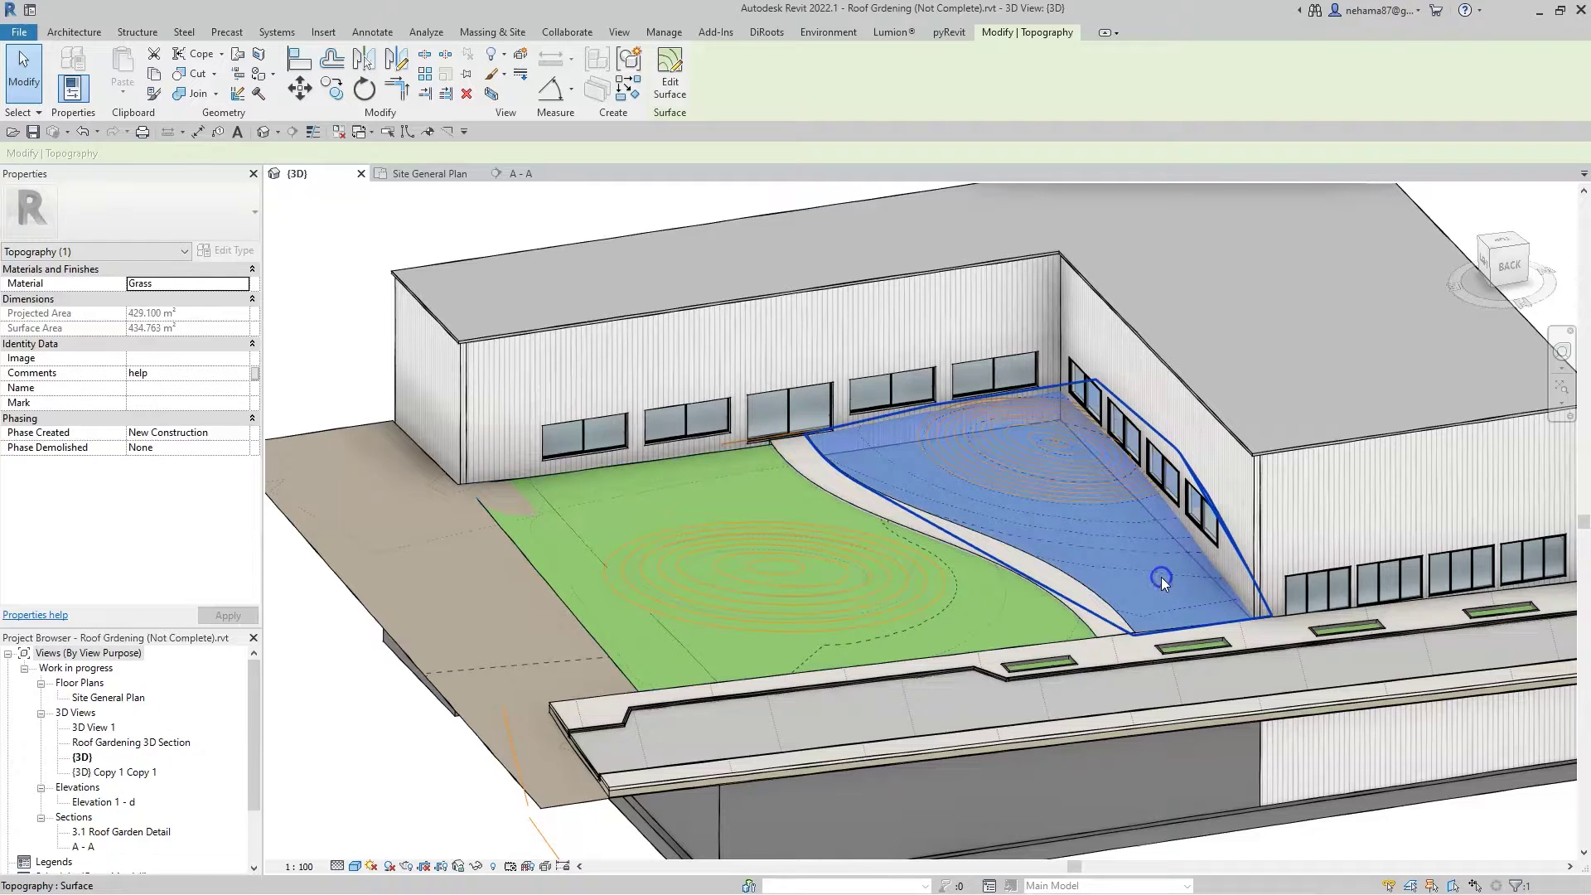
left_click(1047, 616)
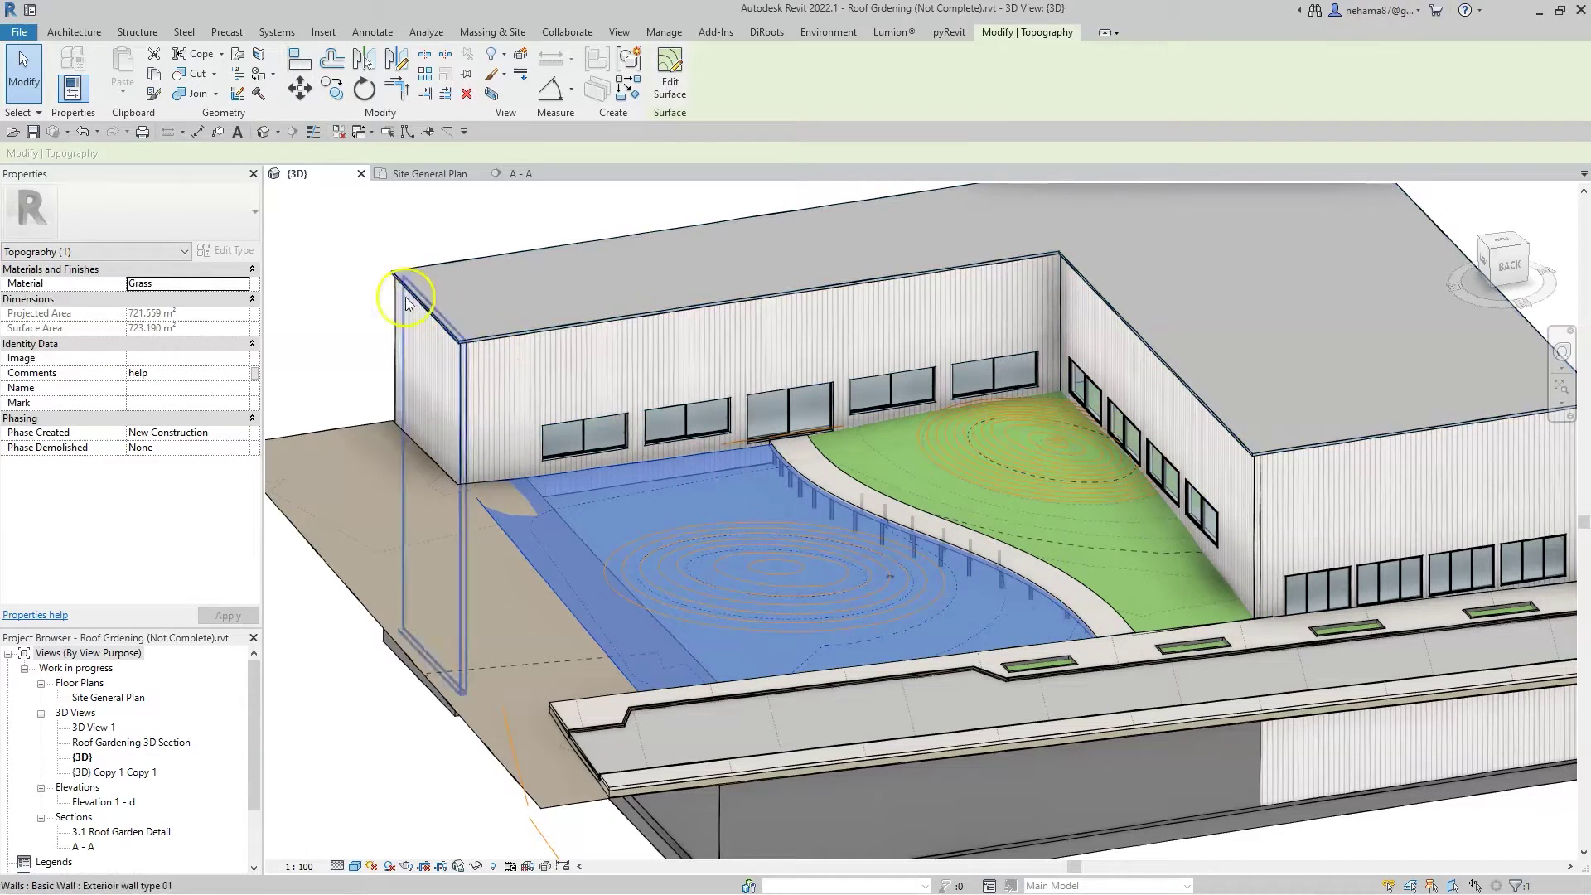
Start a new architectural floor in the Site General Plan and choose the Soil Mix 01 floor type
left_click(406, 176)
left_click(91, 33)
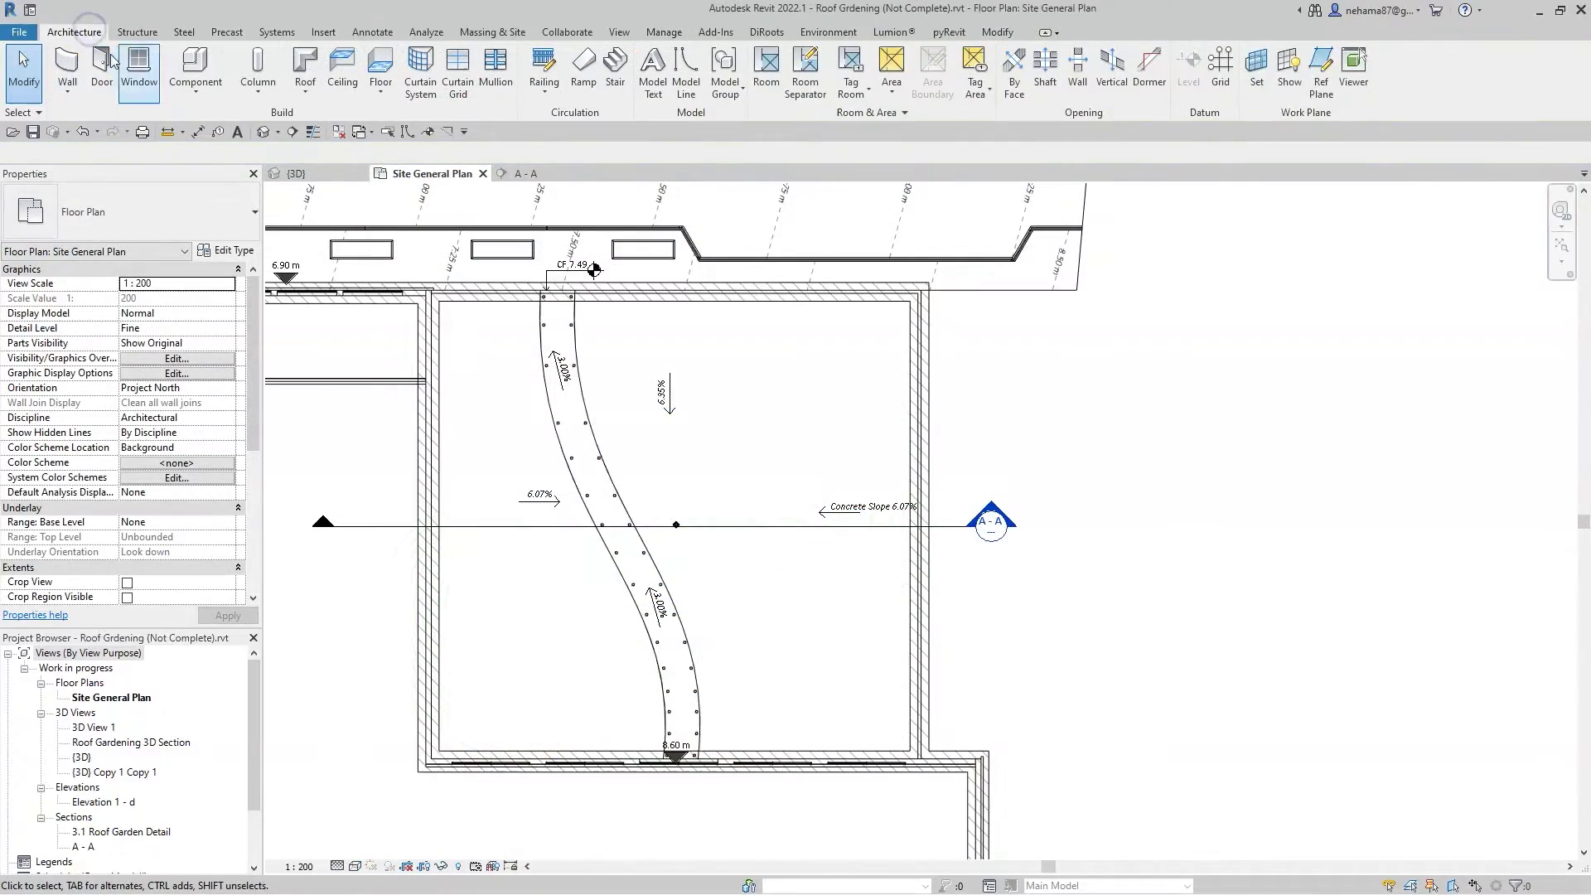
left_click(377, 62)
left_click(222, 250)
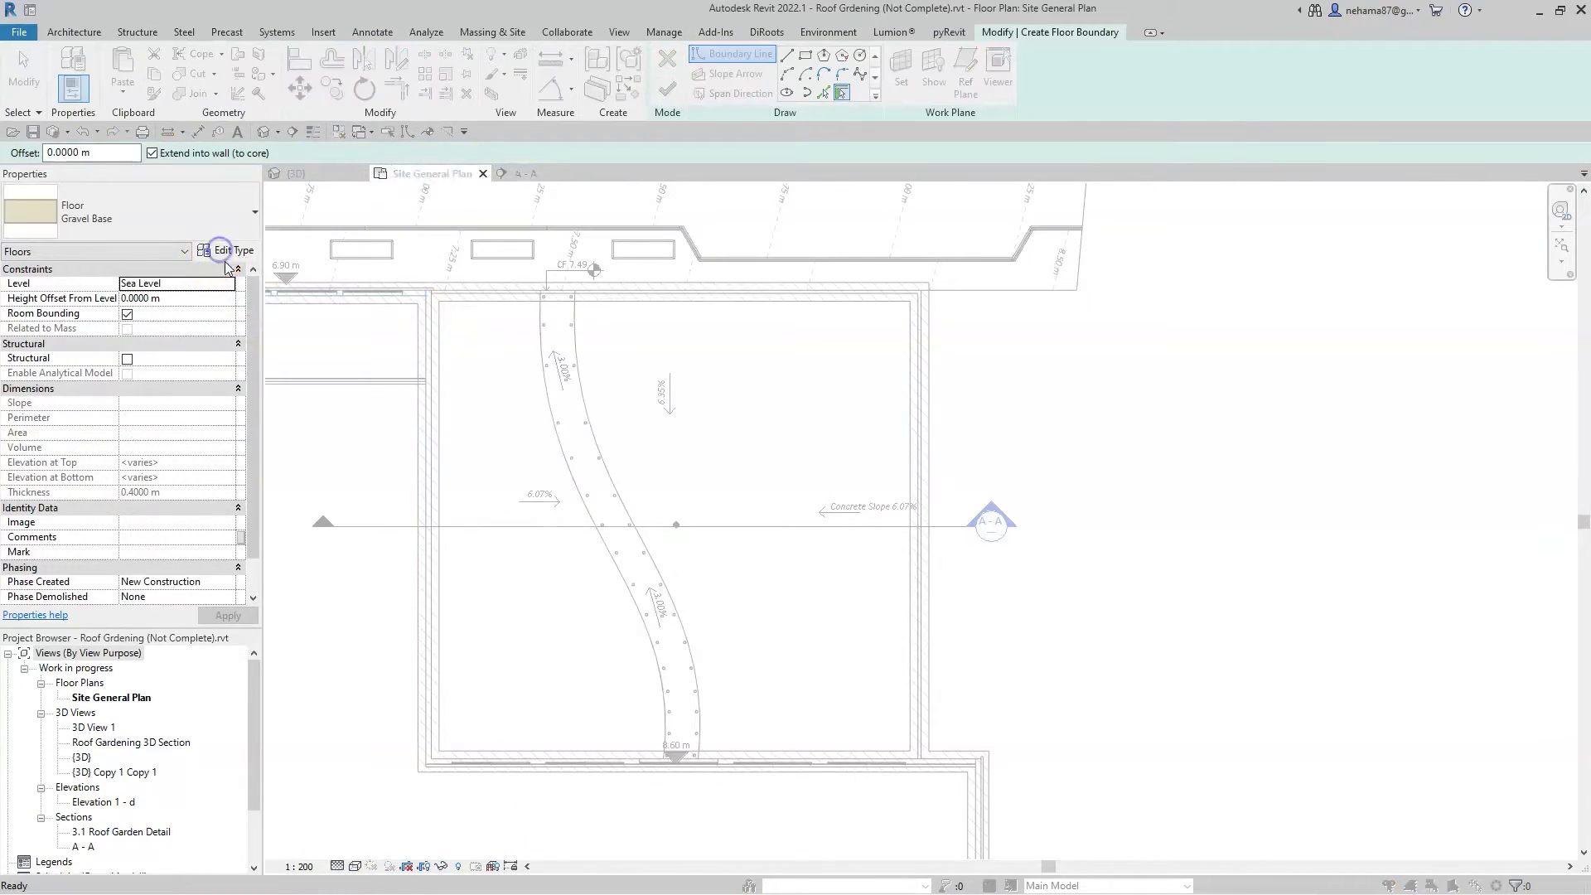
left_click(1225, 142)
left_click(164, 206)
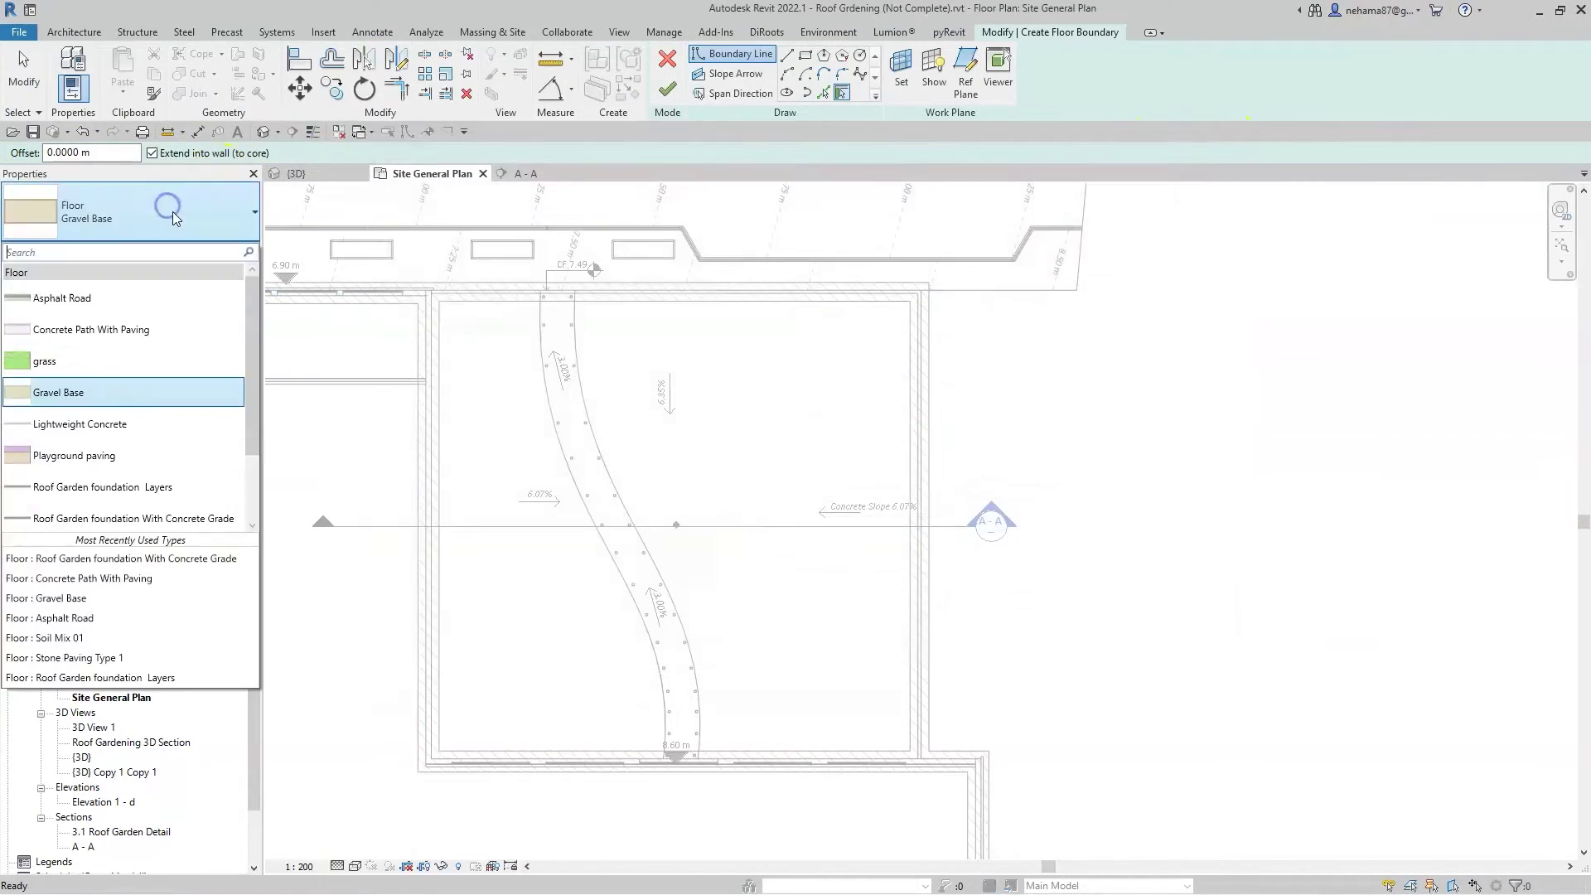
scroll(178, 427, "down", 1)
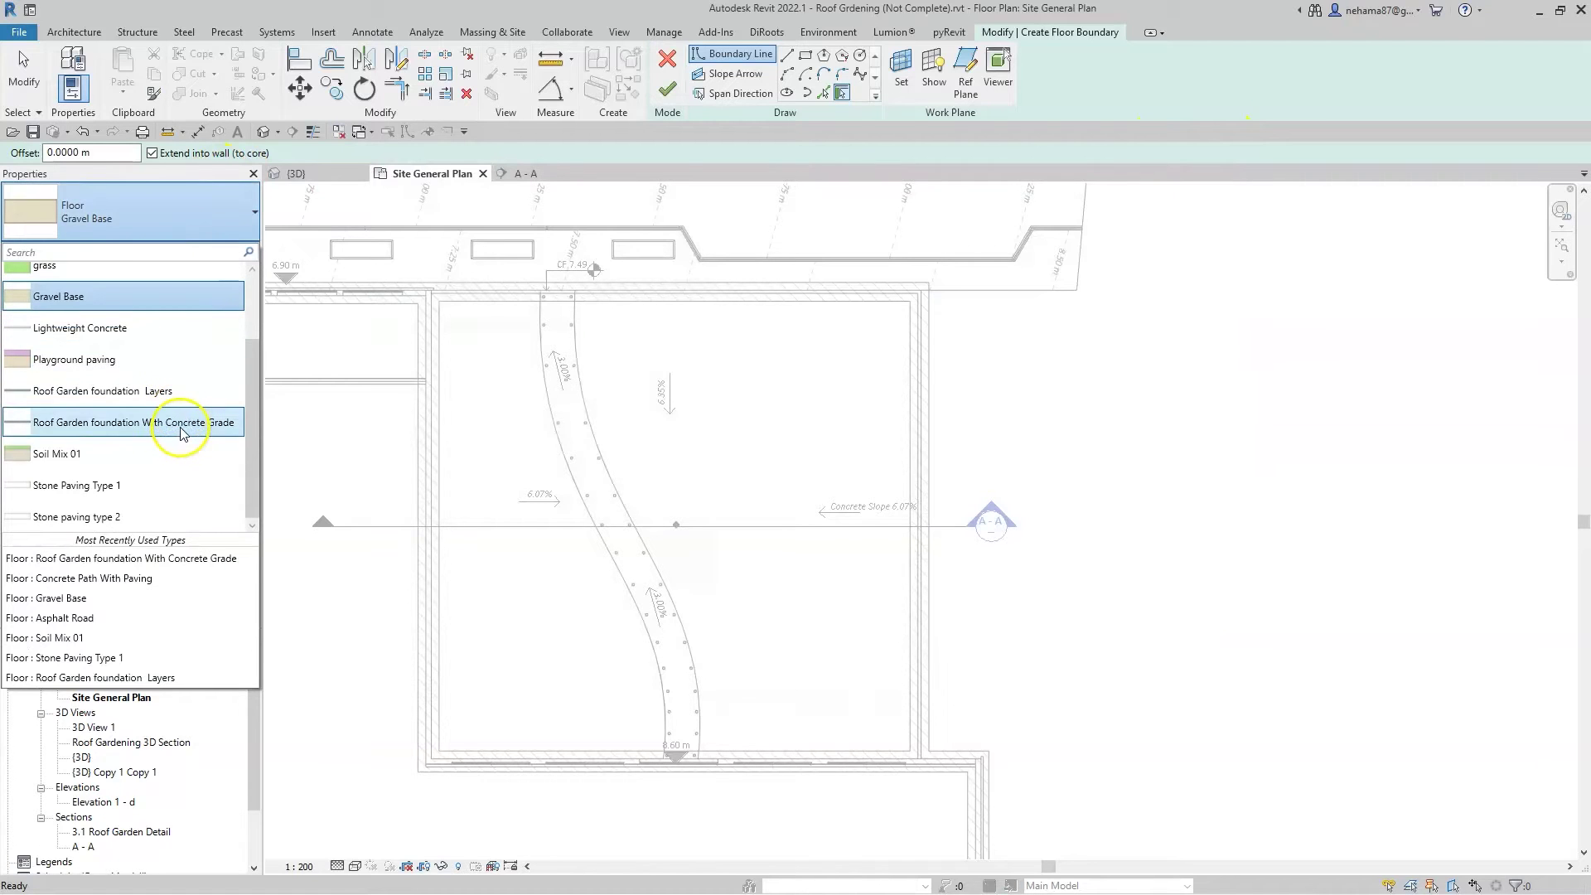
left_click(91, 454)
Review the grass and soil layers of the Soil Mix 01 type, including which layer has variable thickness
left_click(220, 250)
left_click(1025, 305)
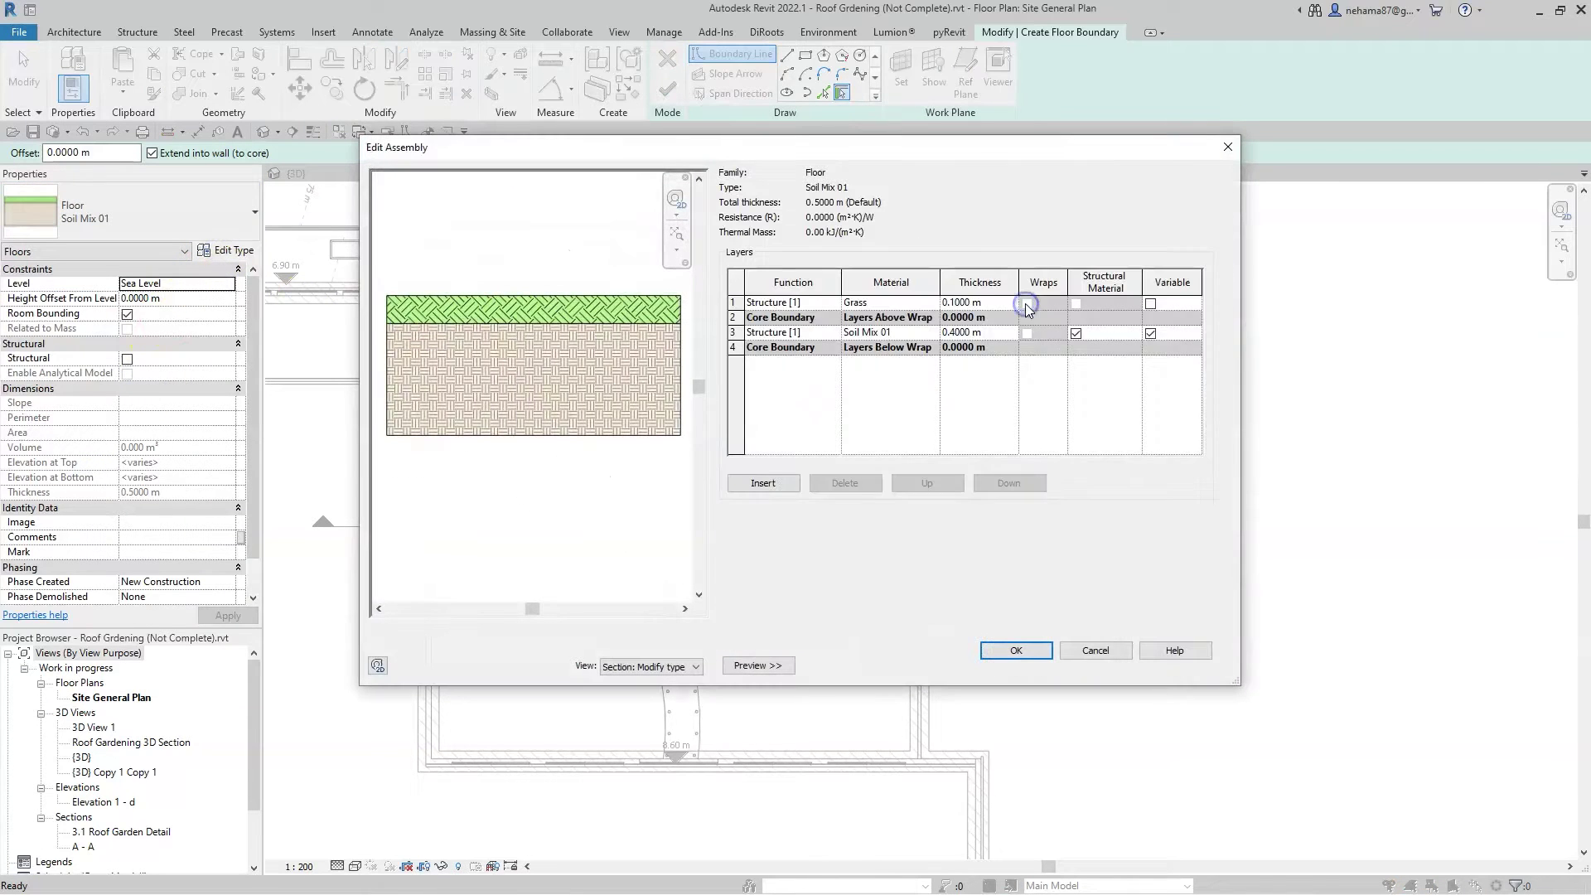
left_click(1012, 651)
left_click(1040, 666)
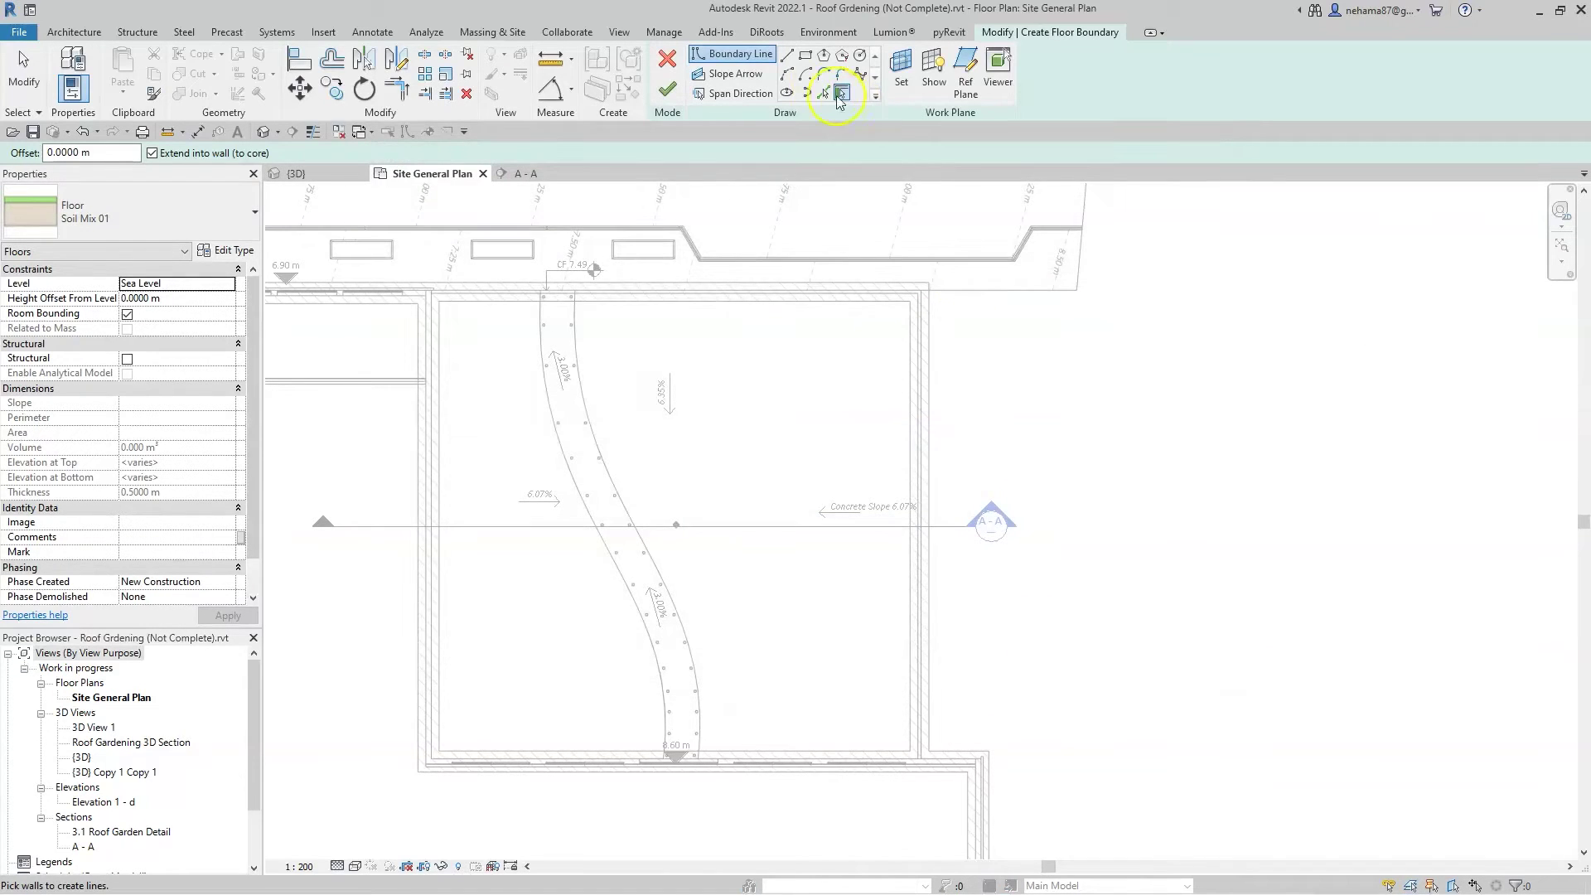
Pick the upper segments of the curved path's garden-side edge as boundary lines for the Soil Mix 01 floor
left_click(823, 92)
scroll(696, 296, "up", 3)
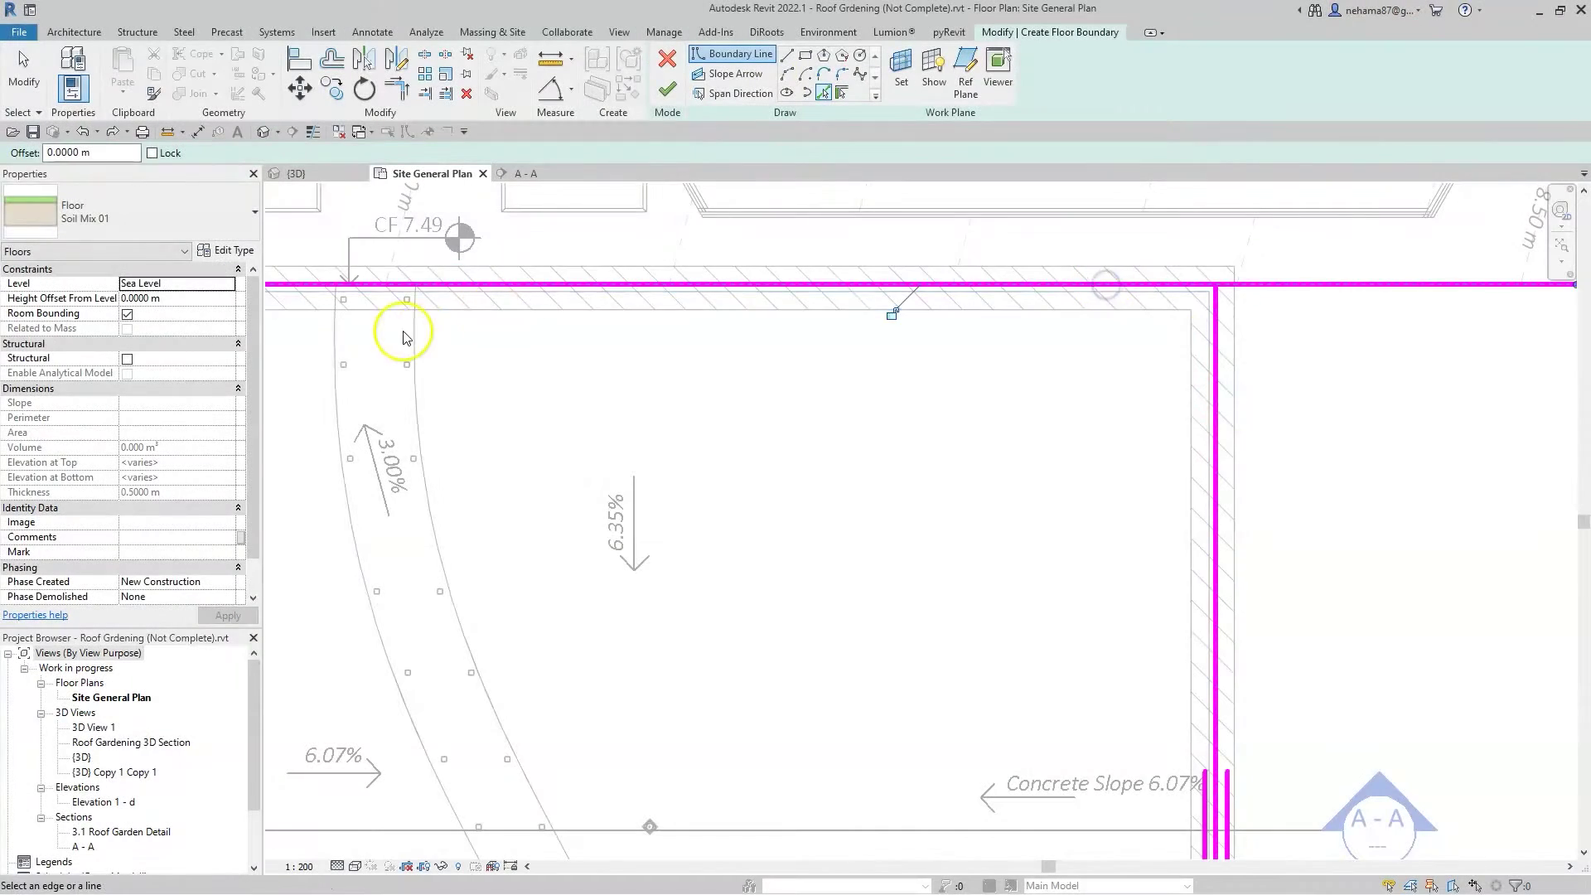
left_click(416, 365)
left_click(430, 485)
left_click(486, 680)
middle_click_drag(614, 675, 611, 497)
scroll(572, 670, "down", 1)
scroll(572, 670, "up", 1)
left_click(594, 696)
Continue the floor boundary by picking the remaining curved path edge segments down to the lower wall and the lower wall's line
middle_click_drag(831, 681, 746, 286)
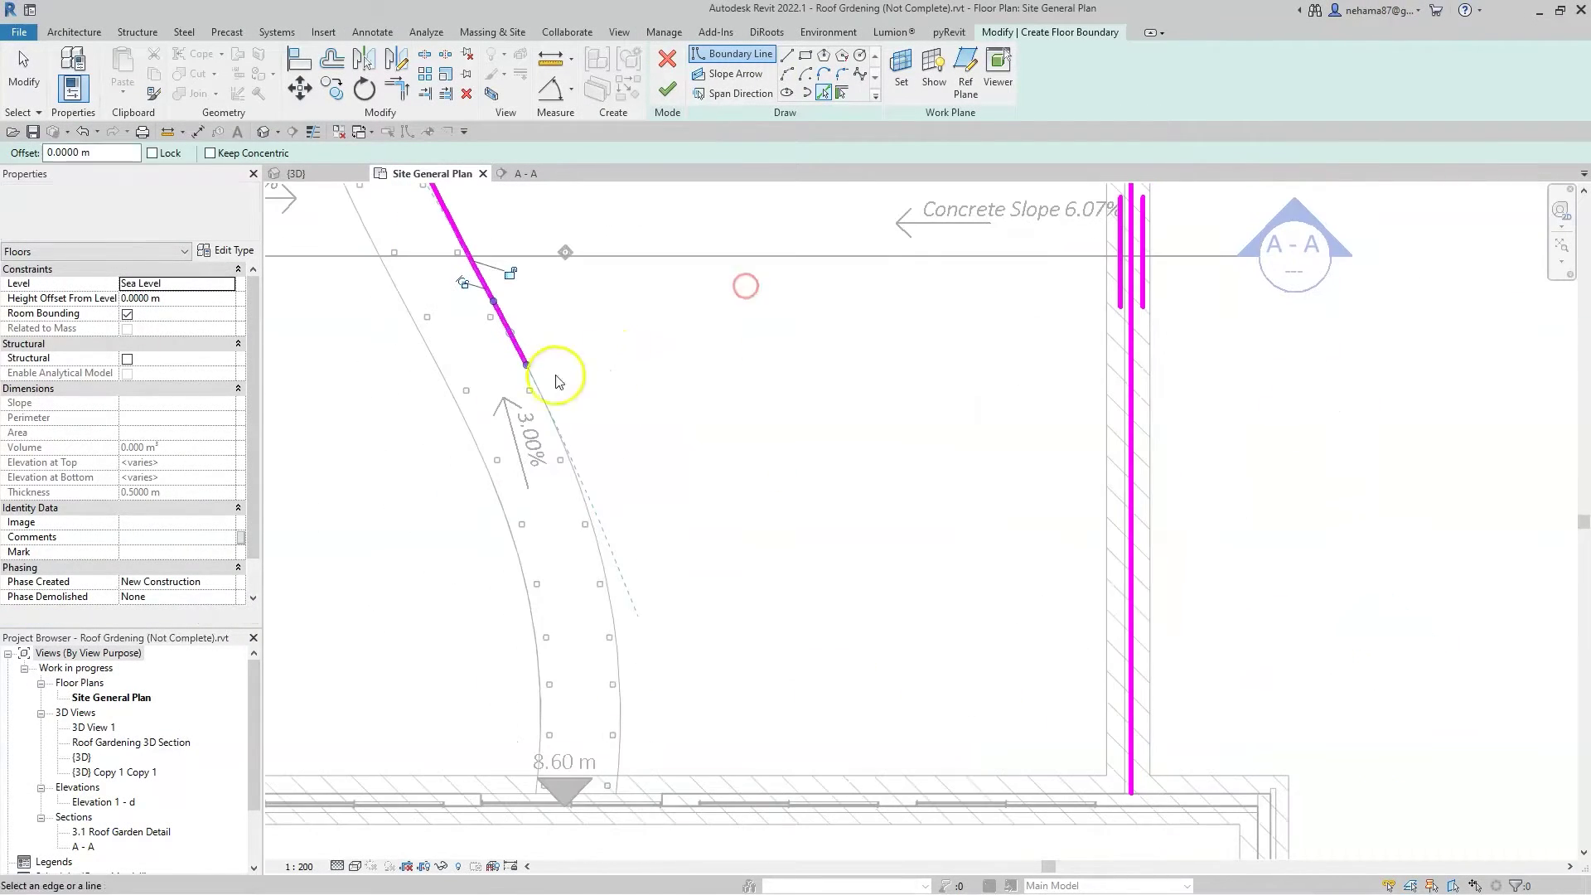
left_click(548, 400)
left_click(582, 490)
left_click(611, 587)
left_click(614, 767)
scroll(901, 849, "up", 1)
left_click(905, 775)
Trim the boundary corners where the walls and path edge meet into a closed loop, and finish the floor without attaching walls
key("t")
key("r")
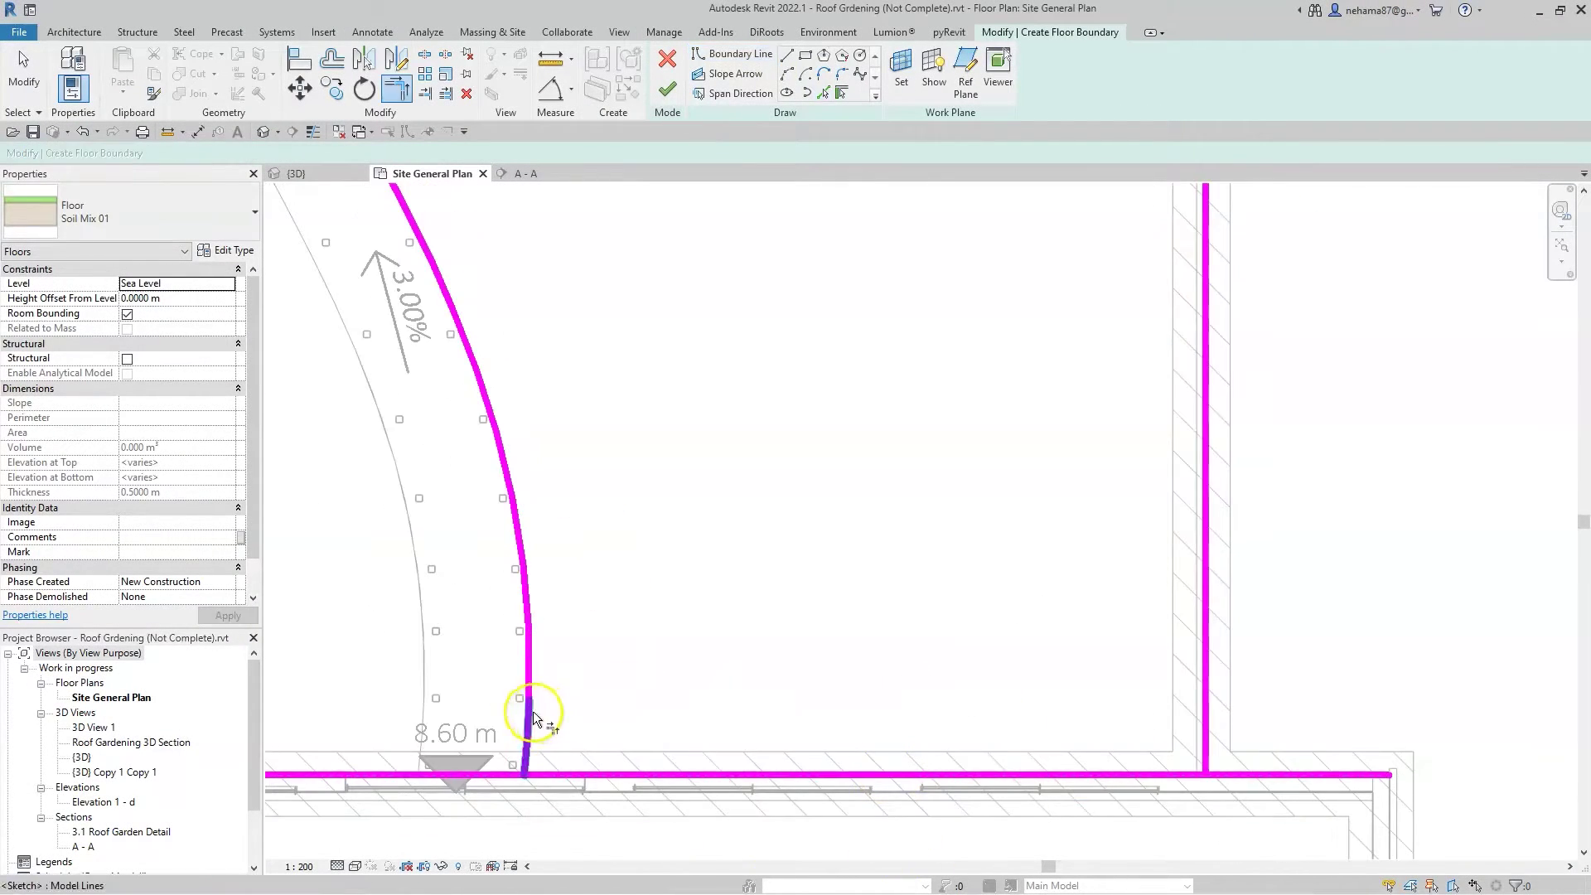
left_click(530, 711)
left_click(1205, 722)
scroll(1077, 729, "down", 3)
scroll(1087, 217, "up", 2)
left_click(1046, 264)
left_click(444, 267)
left_click(415, 331)
key("Escape")
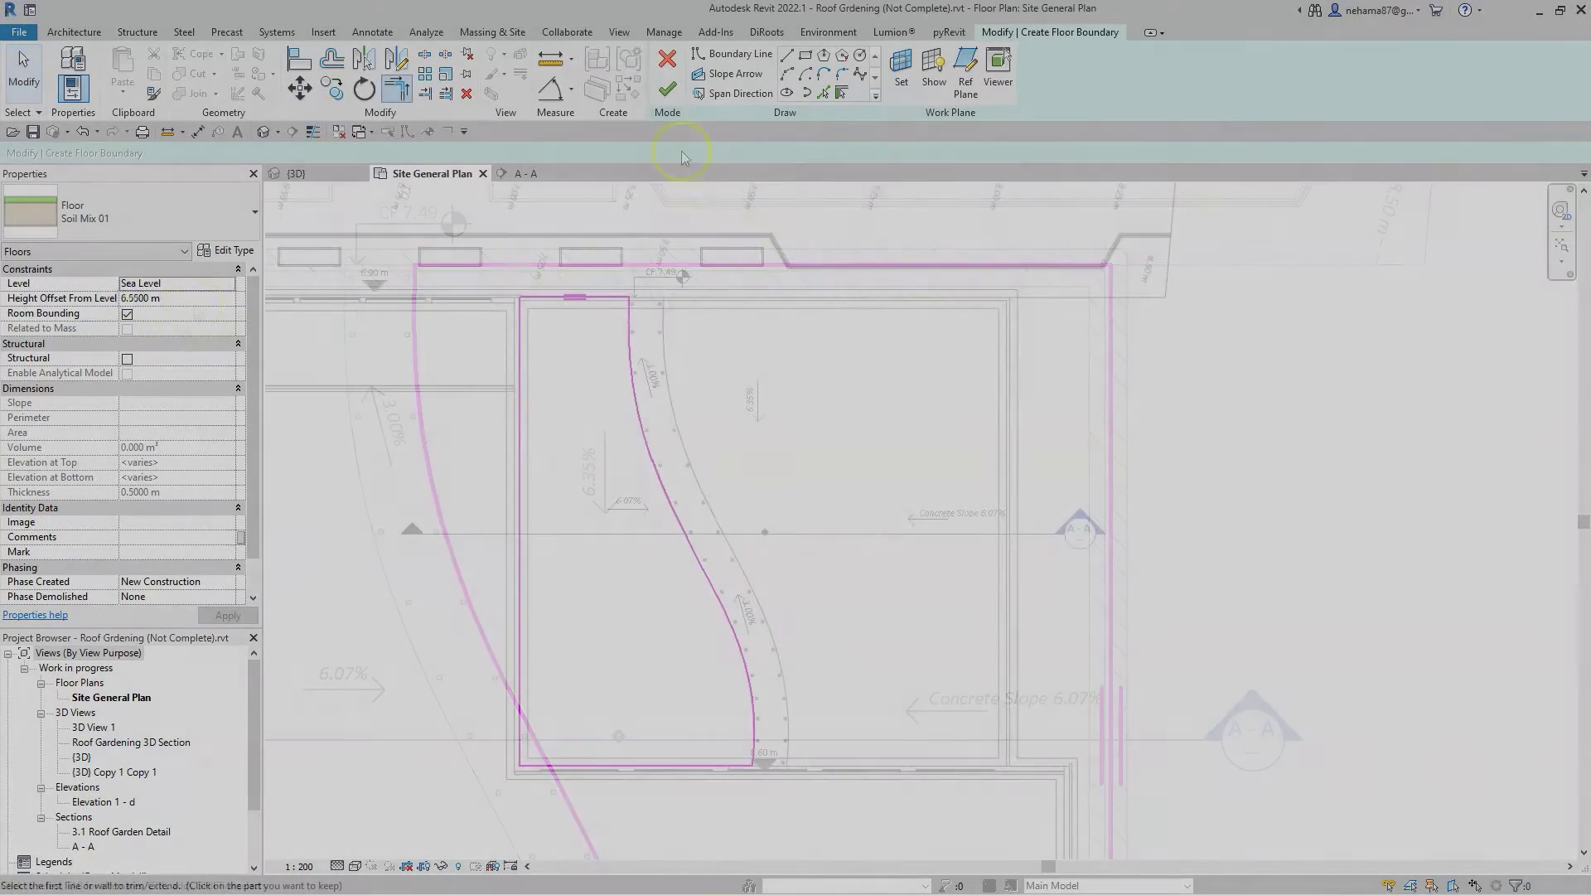
left_click(667, 90)
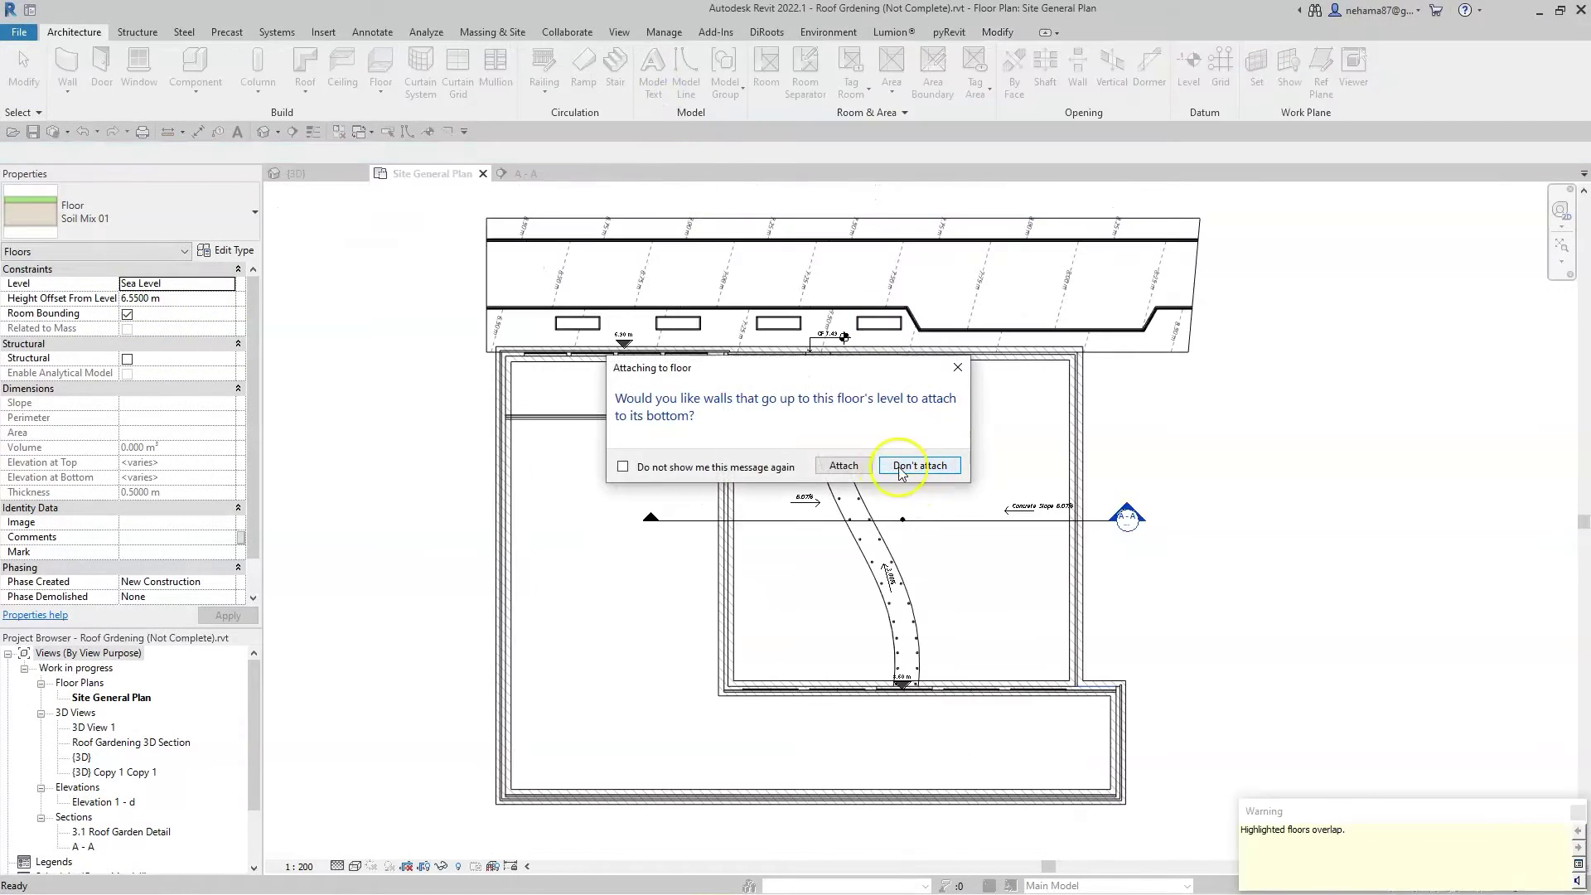
left_click(919, 465)
Examine how the new Soil Mix 01 floors overlap the sloped roof garden foundation in section A-A
left_click(525, 173)
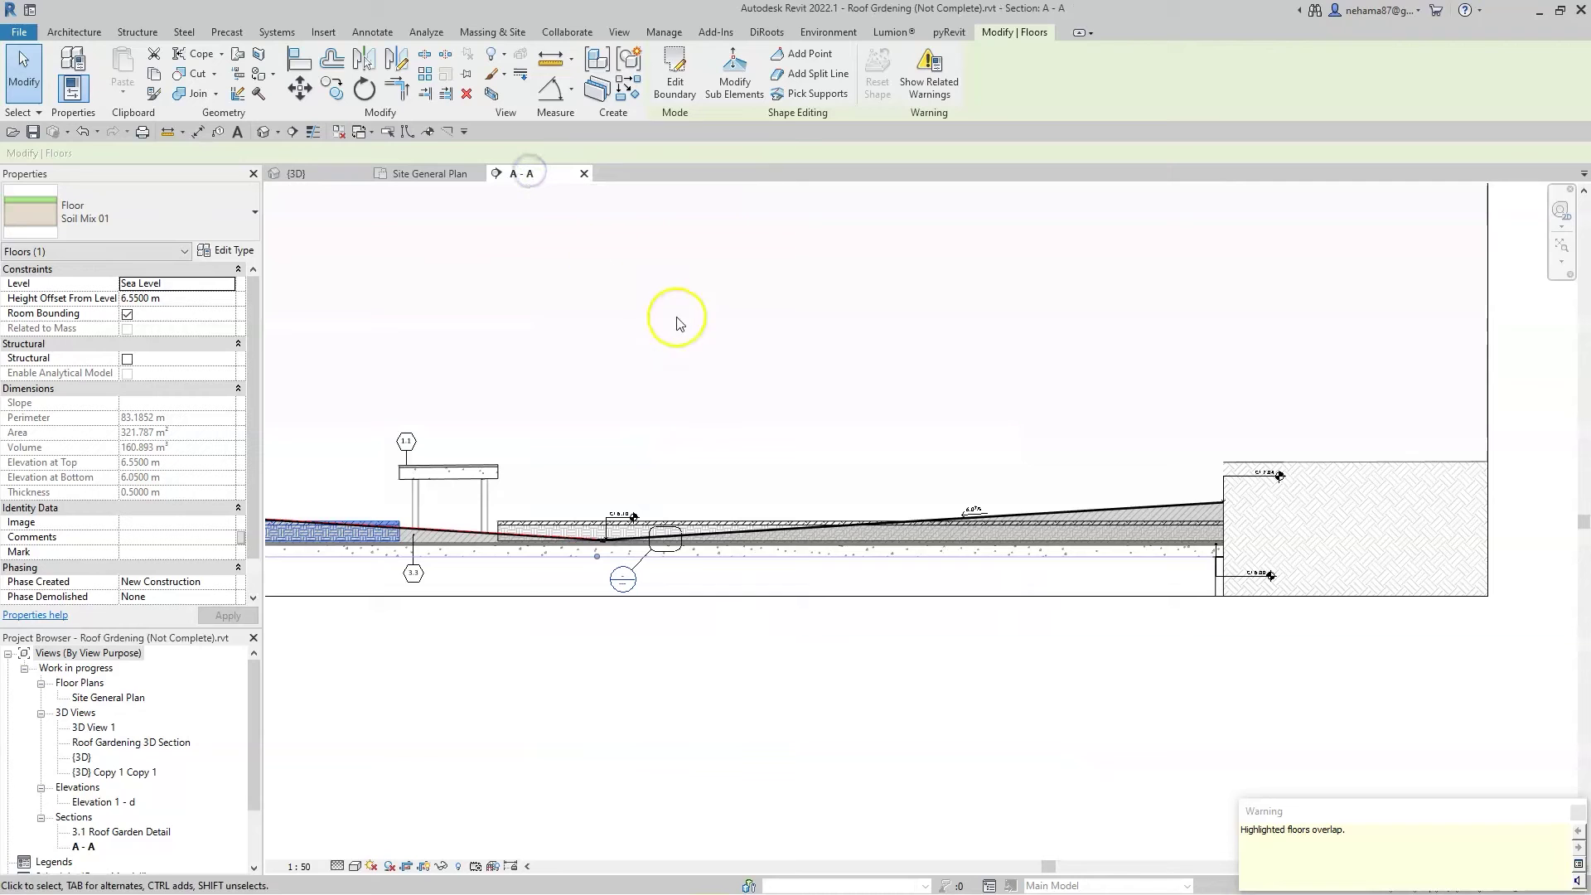
scroll(775, 679, "down", 2)
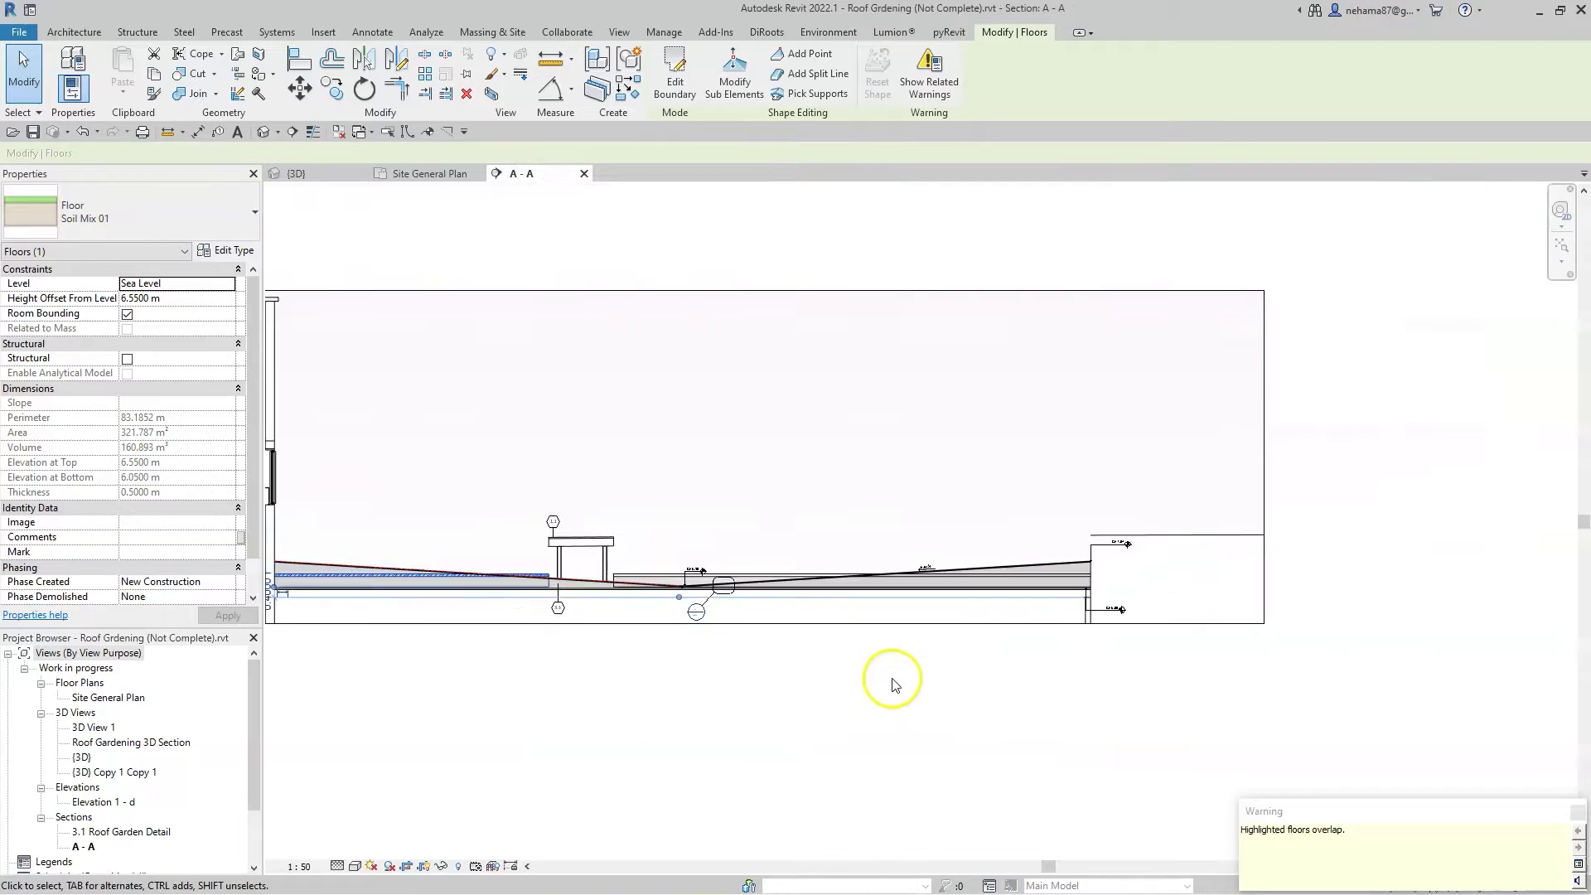
left_click(632, 668)
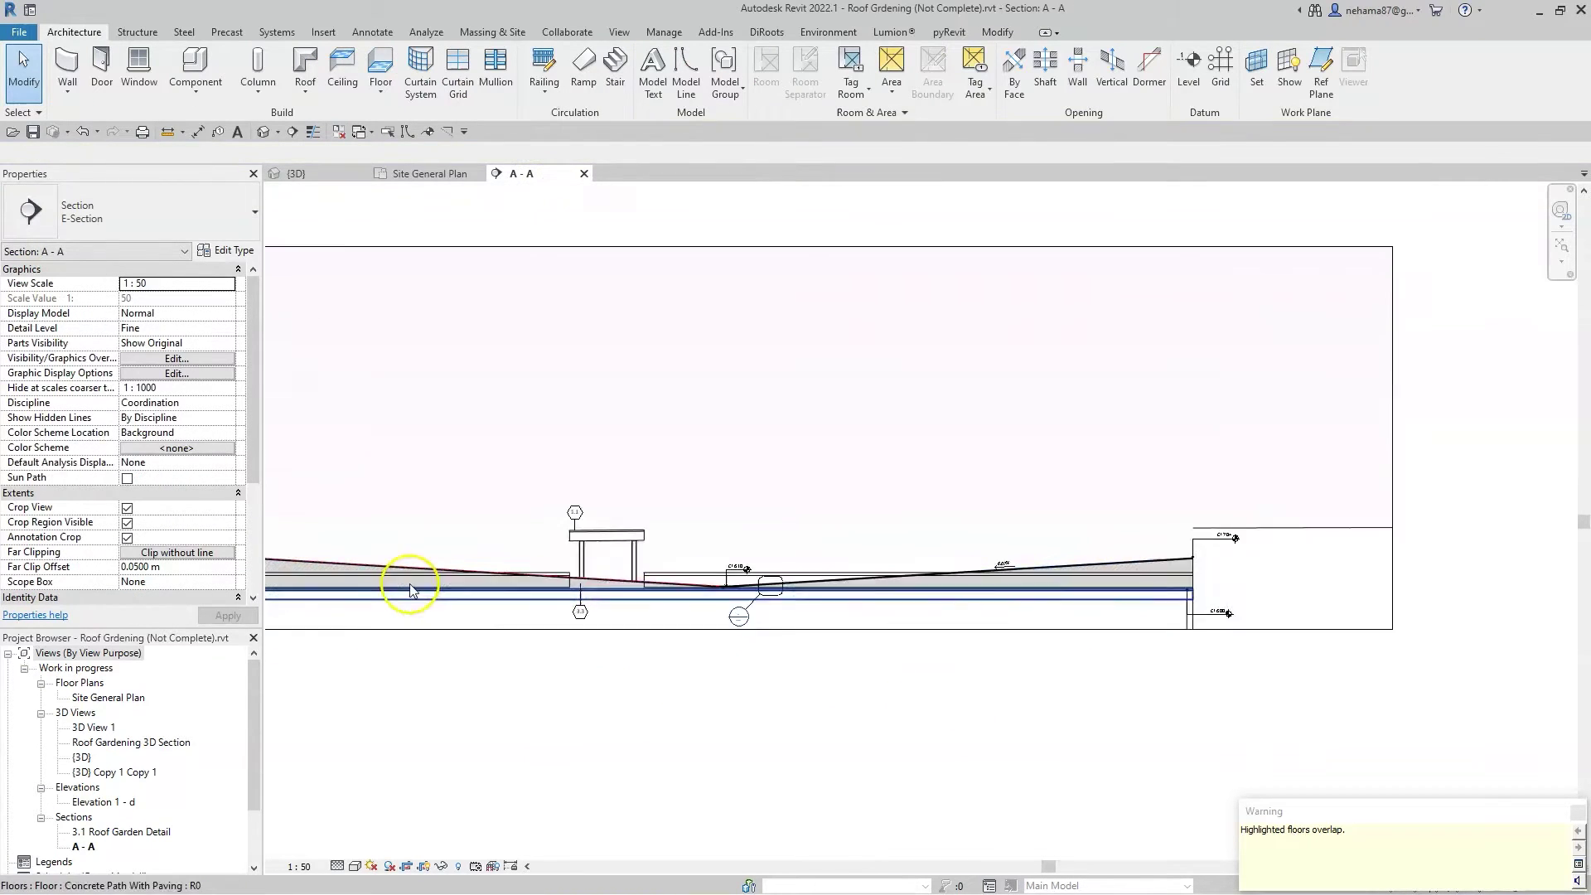
scroll(410, 583, "up", 5)
left_click(654, 589)
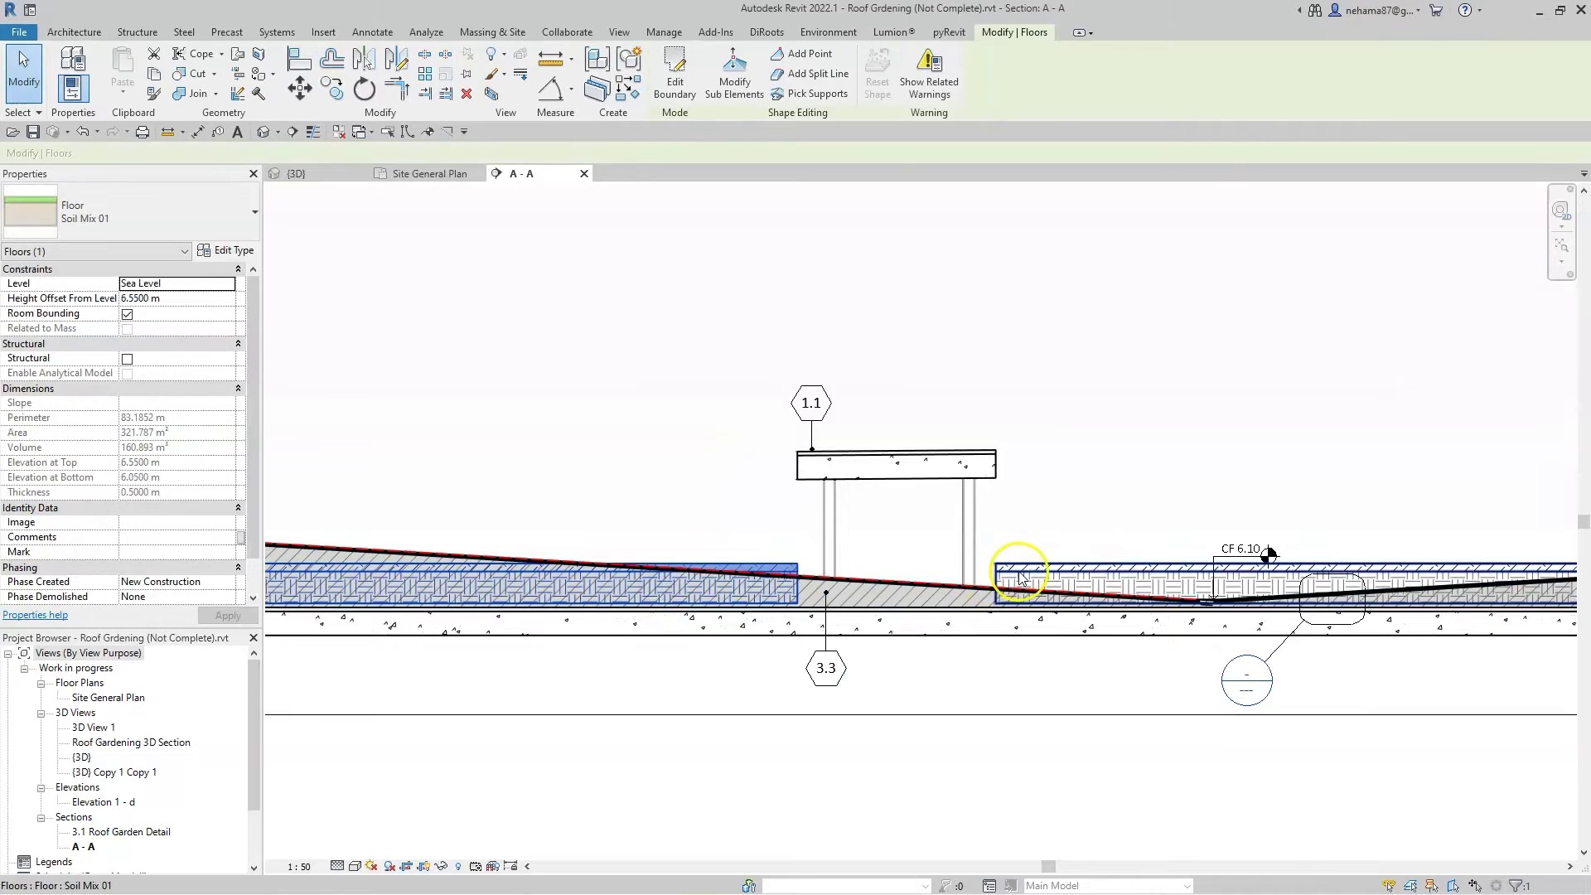
left_click(935, 591)
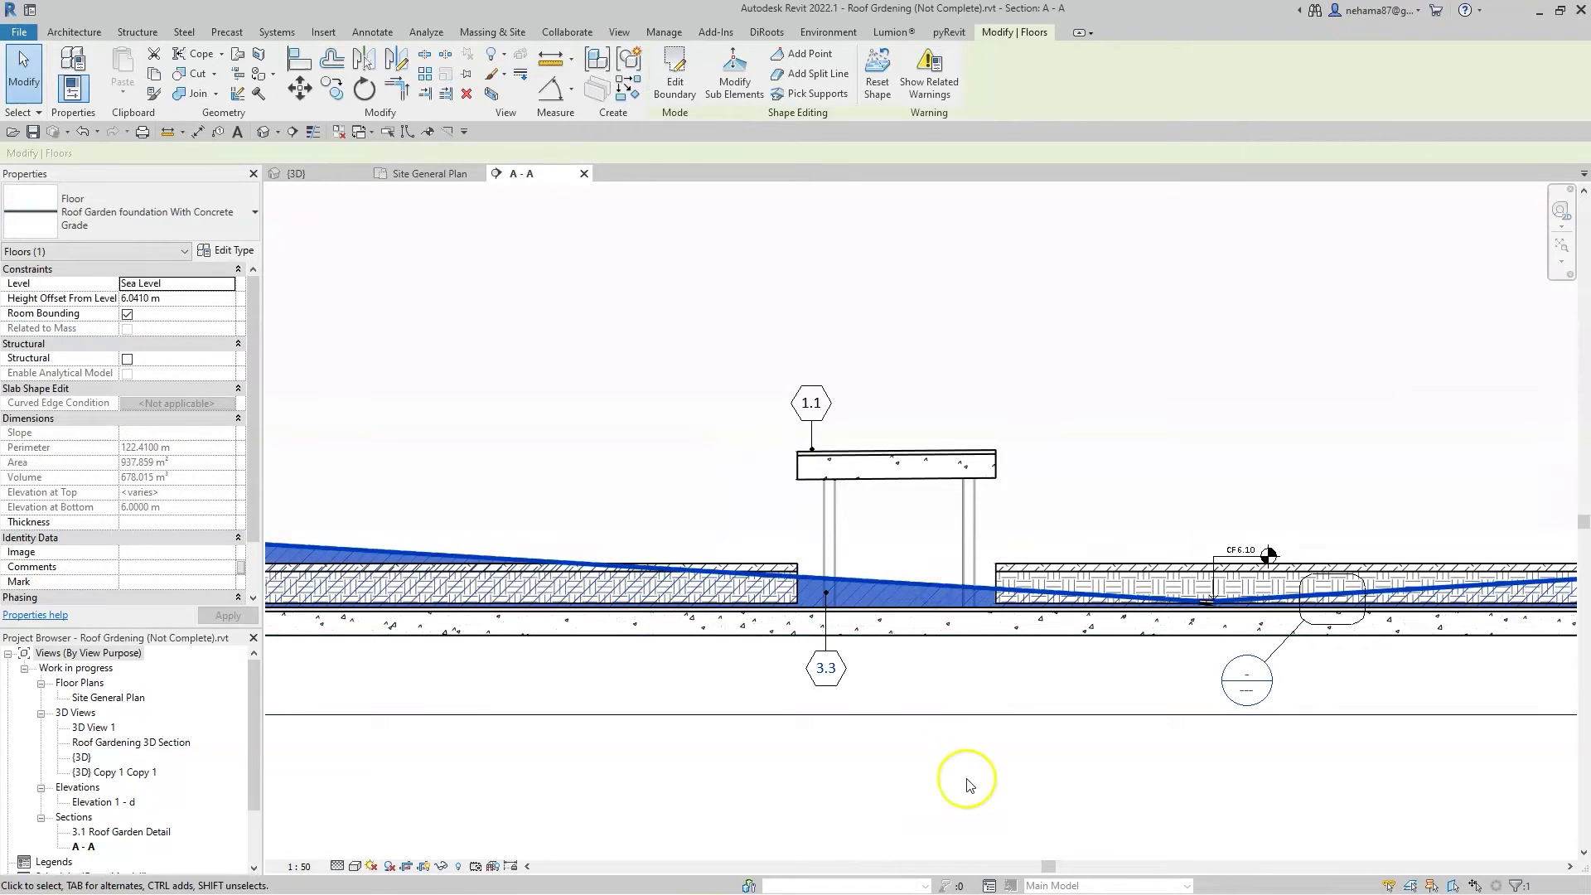
scroll(962, 774, "down", 3)
middle_click_drag(1318, 803, 796, 750)
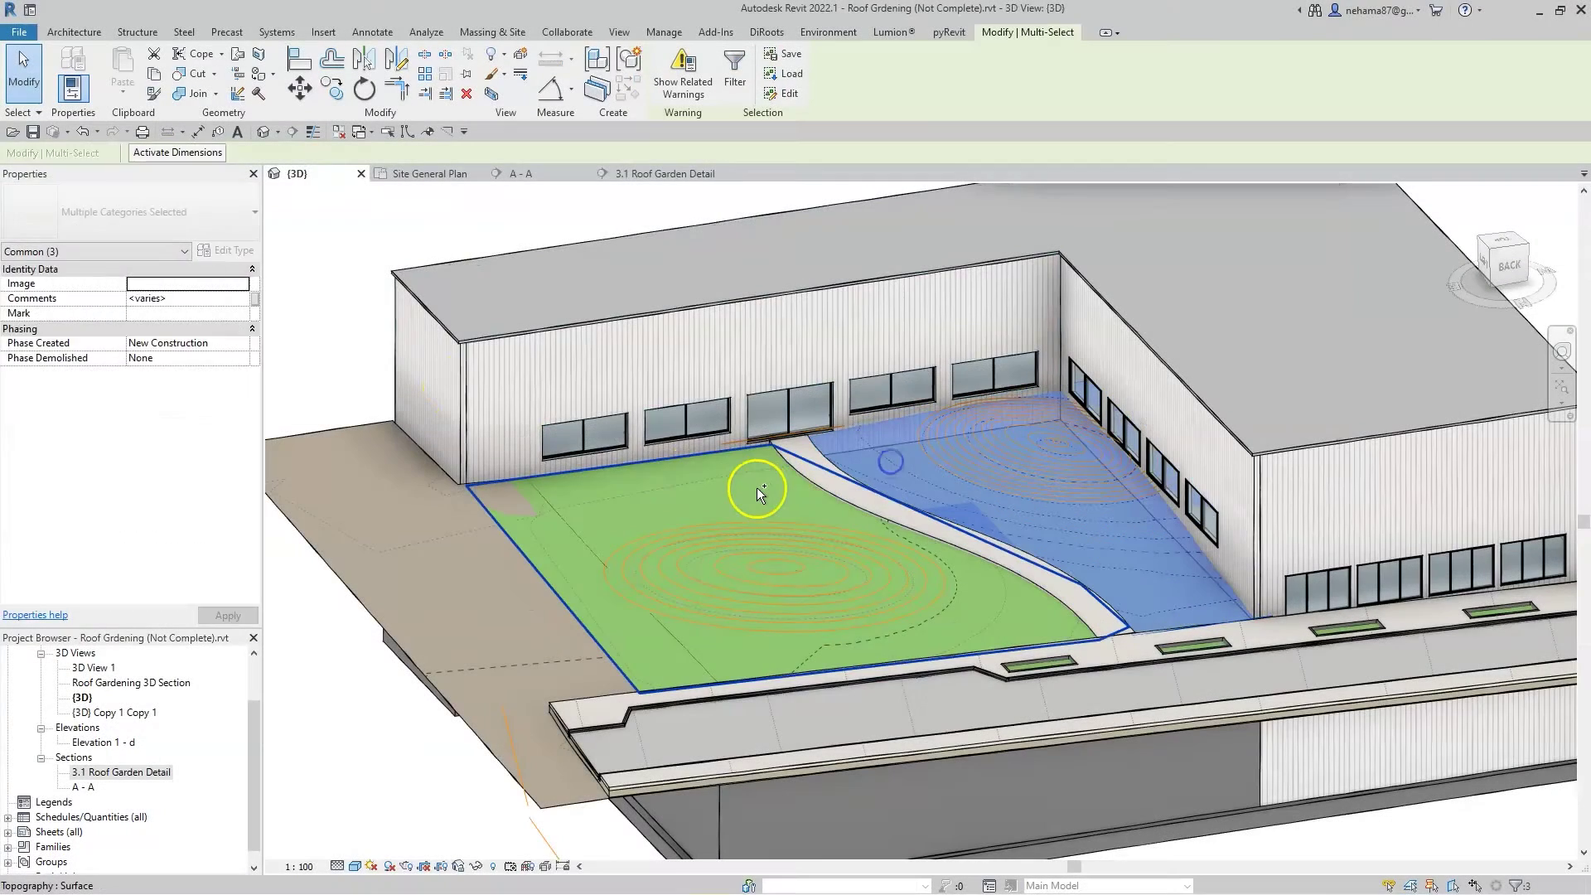
Temporarily isolate the two soil floors and the two helper toposurfaces in the 3D view
left_click(757, 487, "ctrl")
left_click(483, 860)
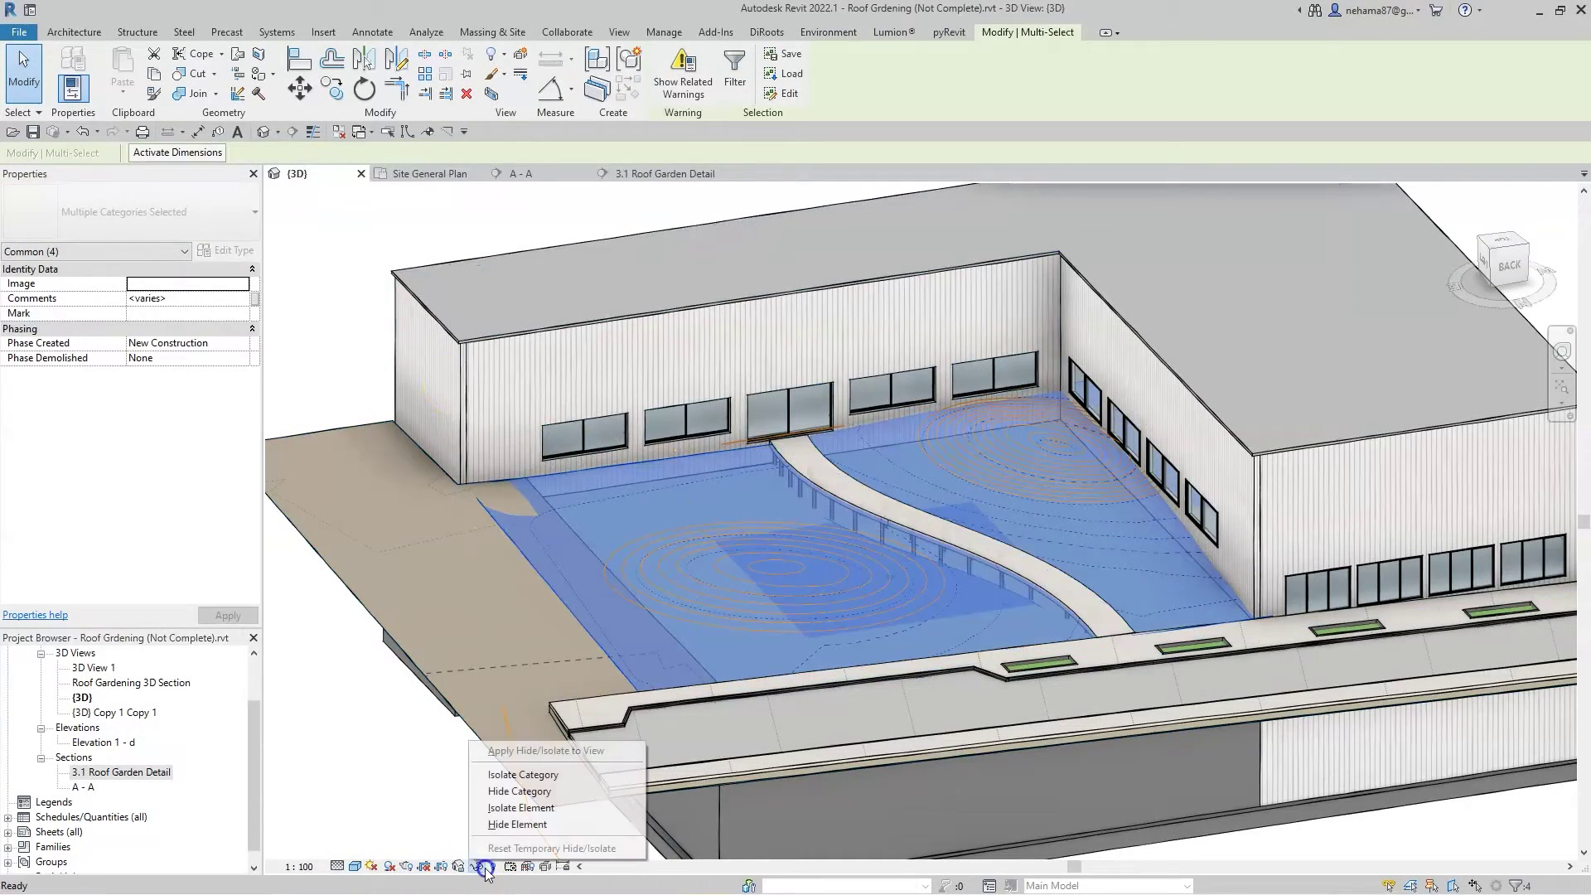
left_click(514, 808)
left_click(1345, 694)
middle_click_drag(1345, 694, 1266, 550, "shift")
Run Shape by Topography on the two soil floors and two toposurfaces with Simplify edge slop enabled and curved edges projected to side
left_click_drag(1276, 497, 757, 643)
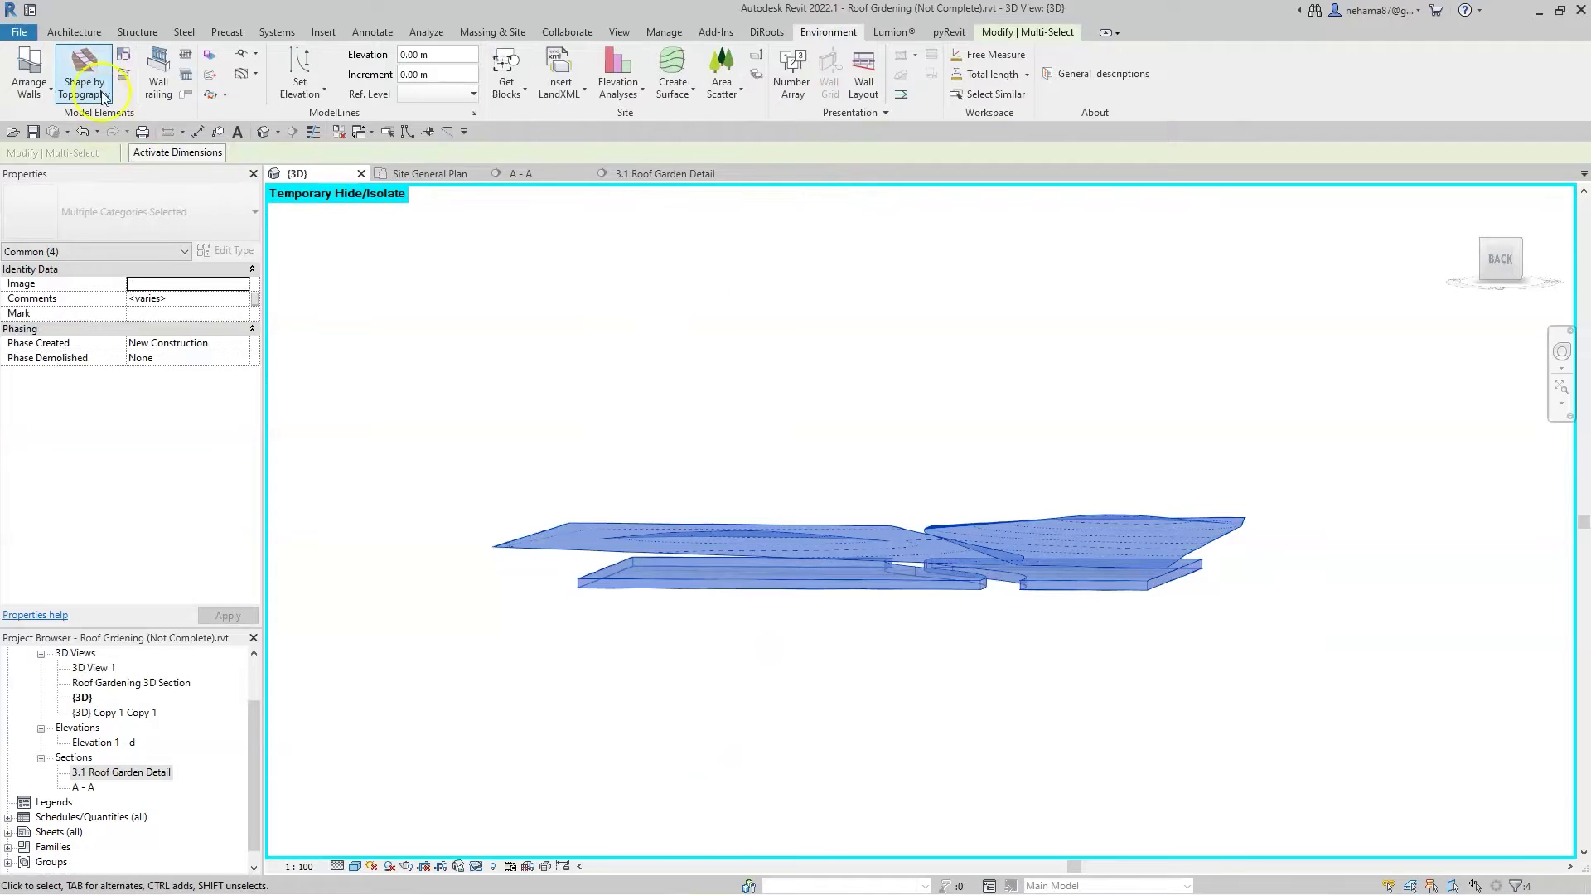
left_click(84, 77)
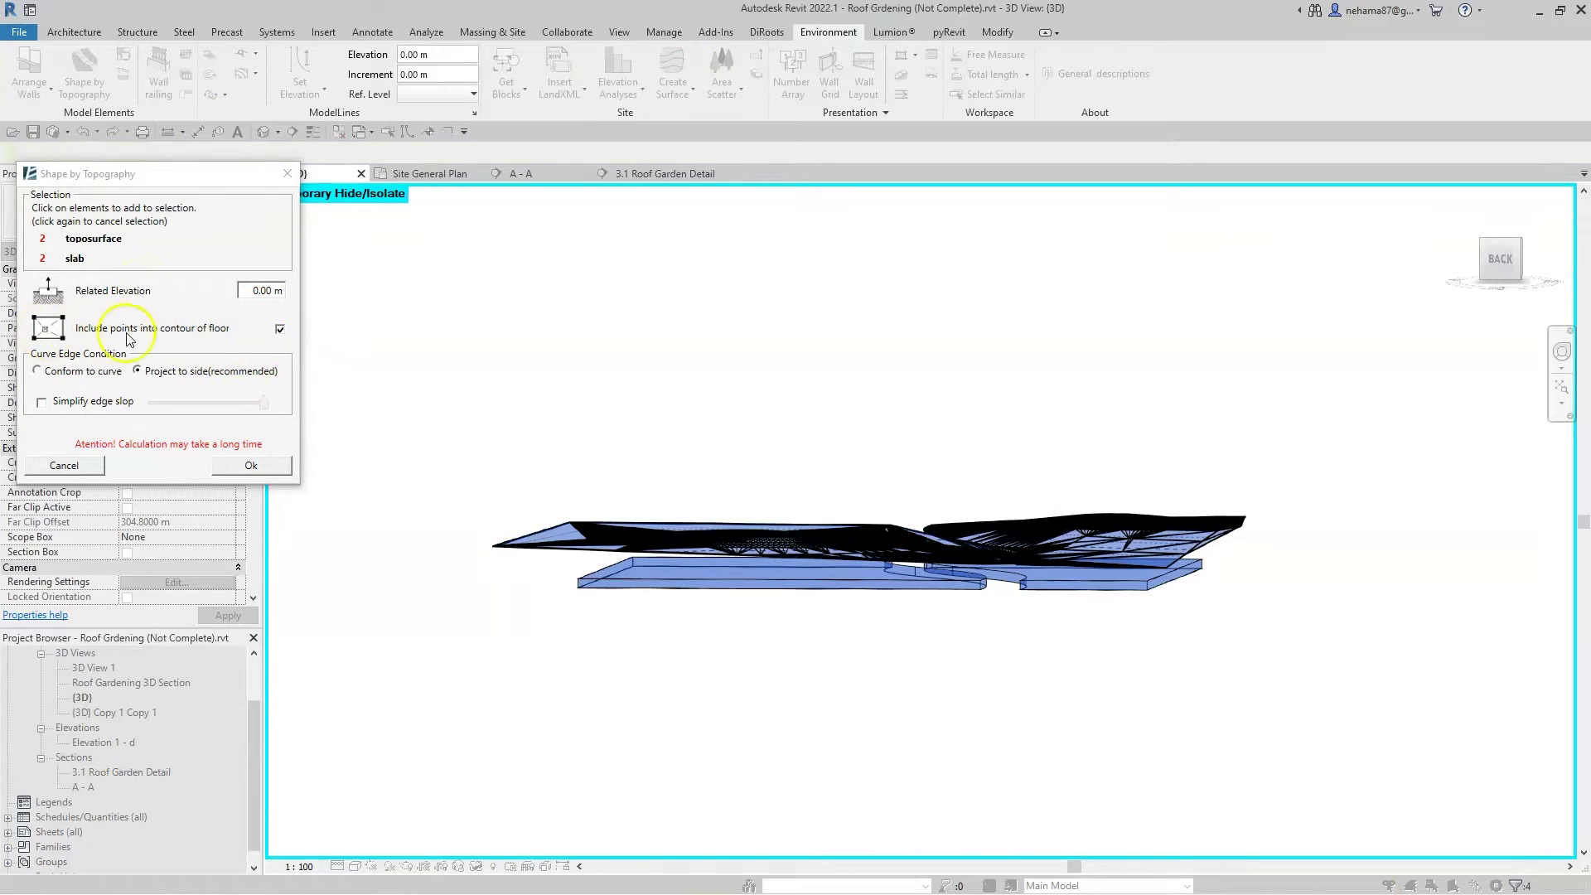
left_click(40, 402)
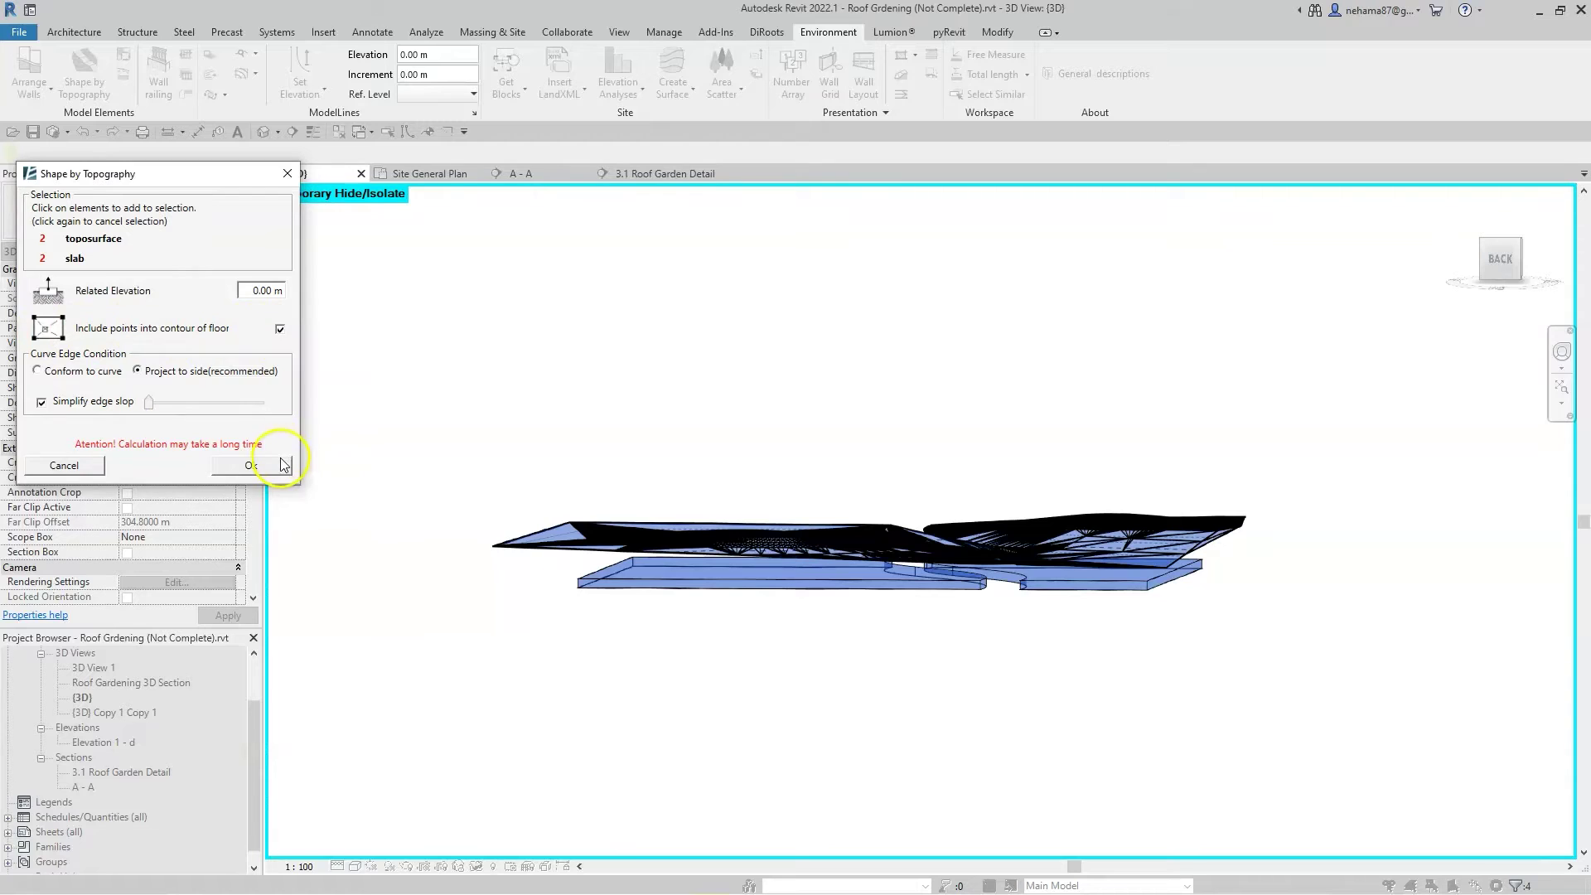
left_click(285, 467)
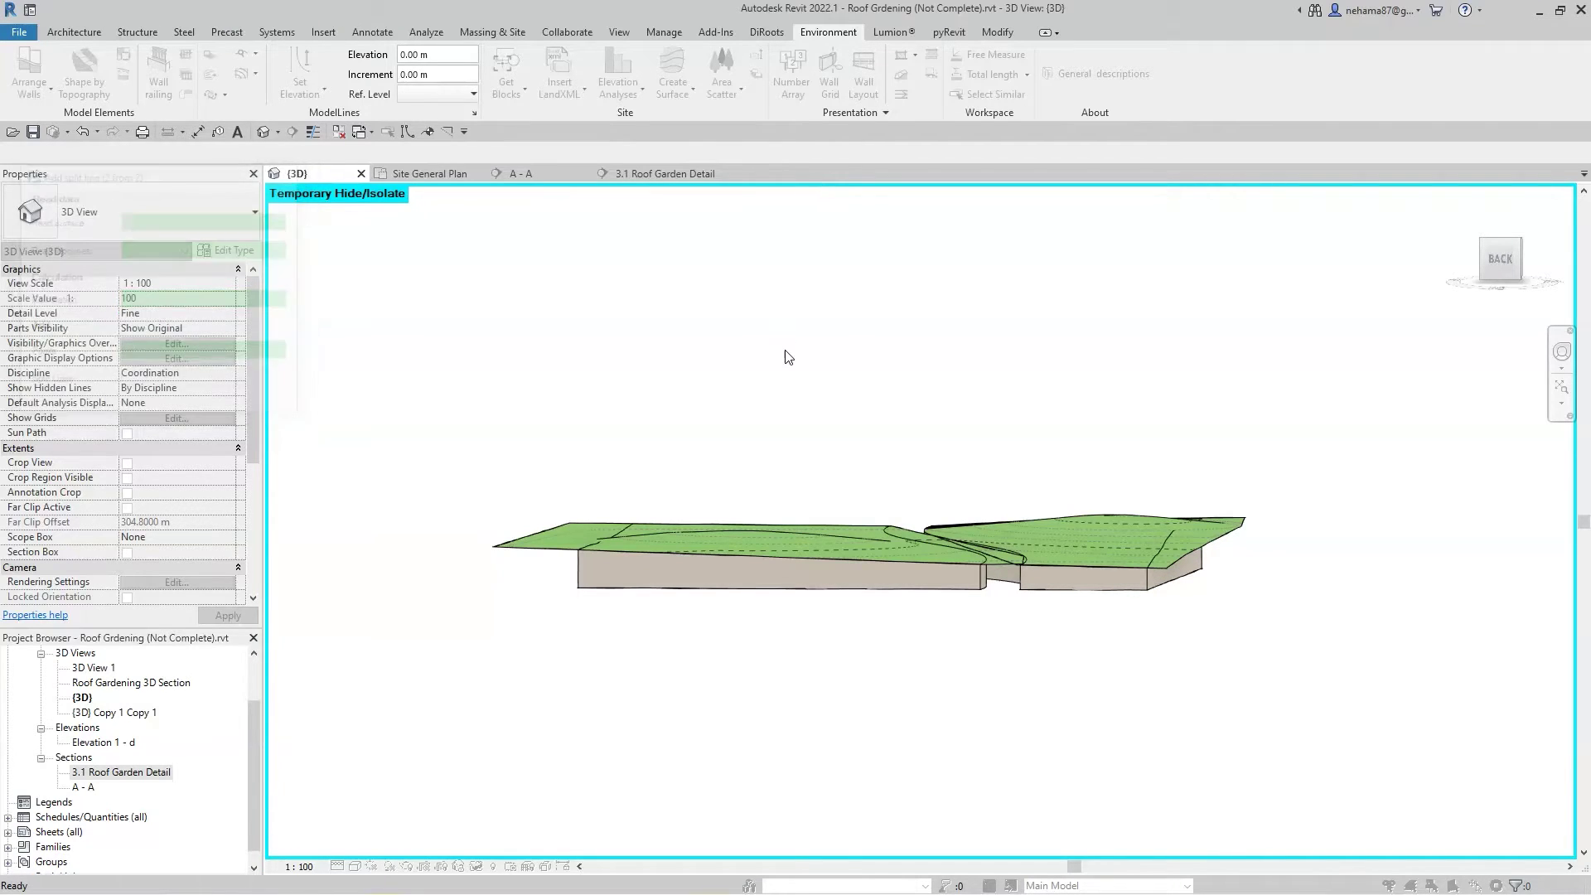
Turn off the visibility of the Help Toposurface filter in the 3D view and reset the temporary isolation
scroll(1340, 583, "up", 1)
key("v")
key("v")
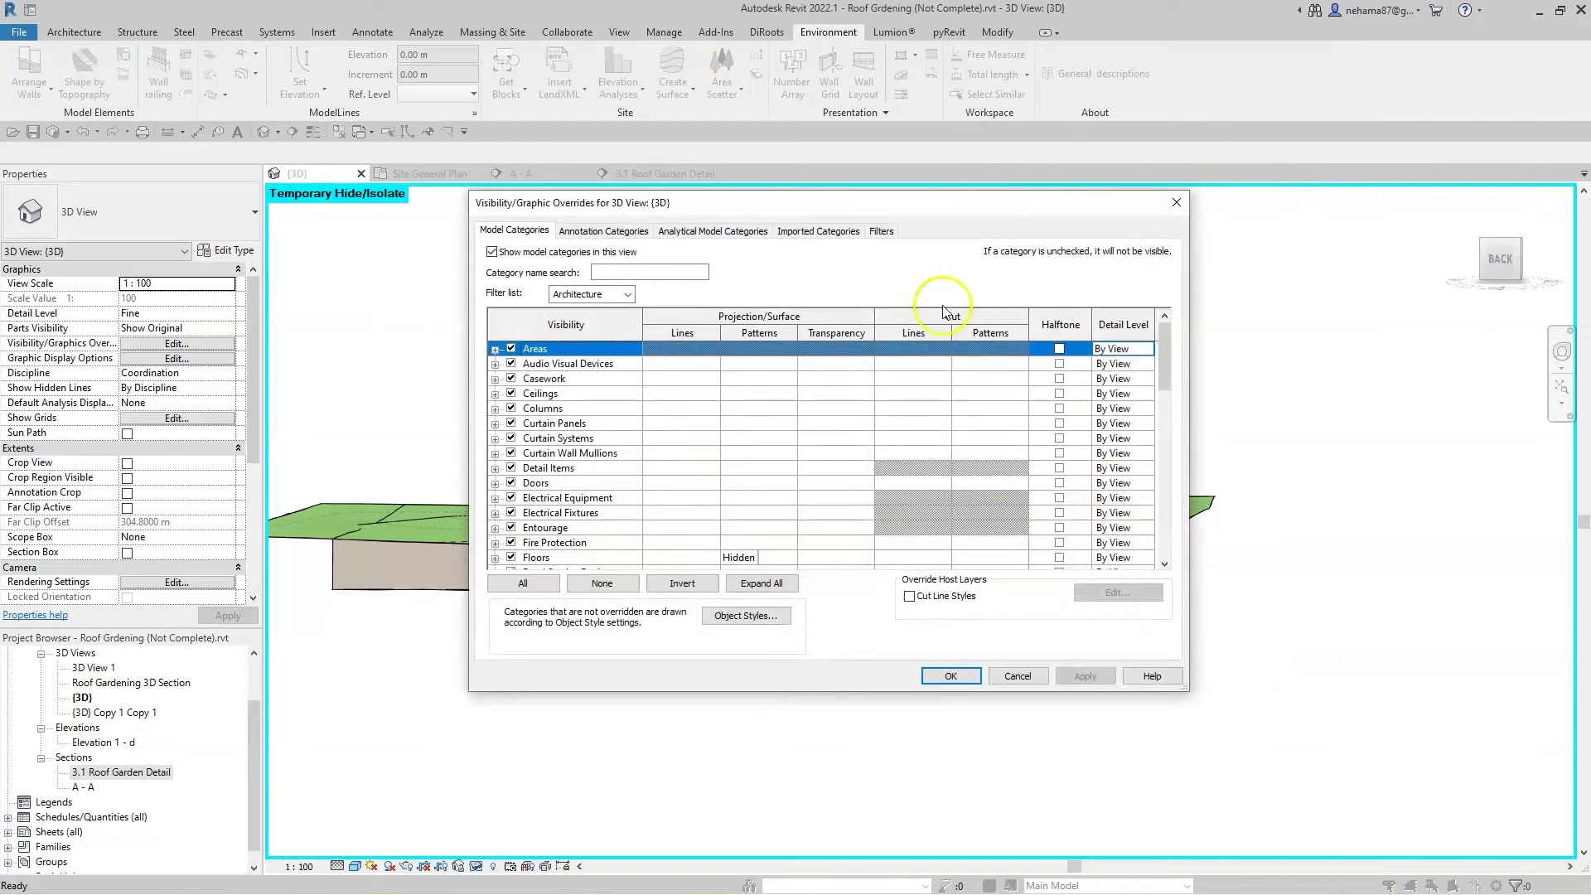
left_click(875, 233)
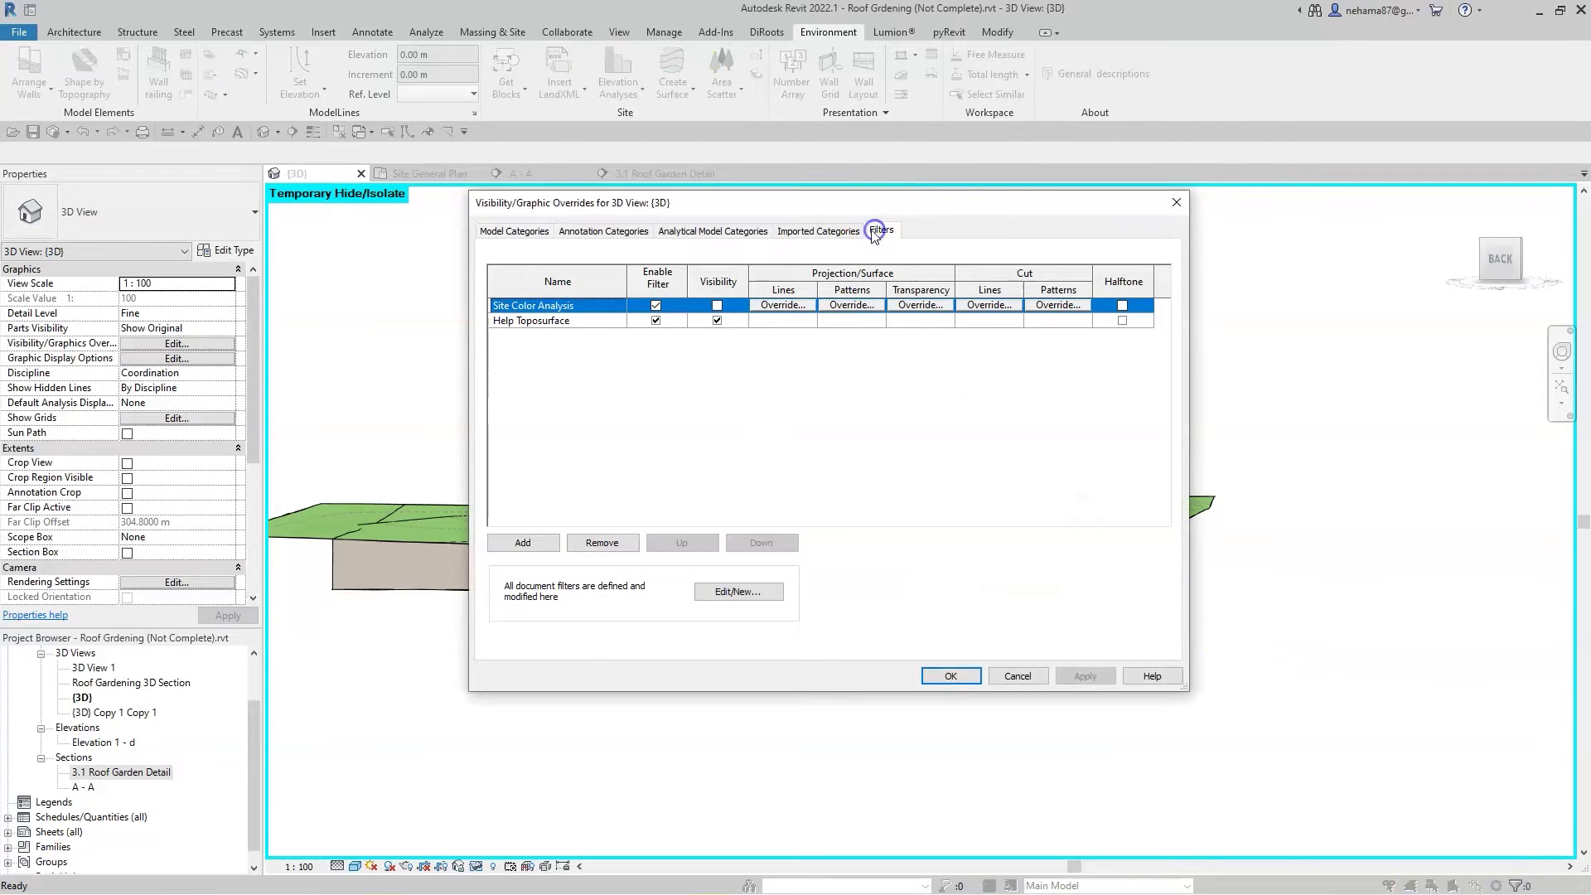
left_click(718, 321)
left_click(950, 676)
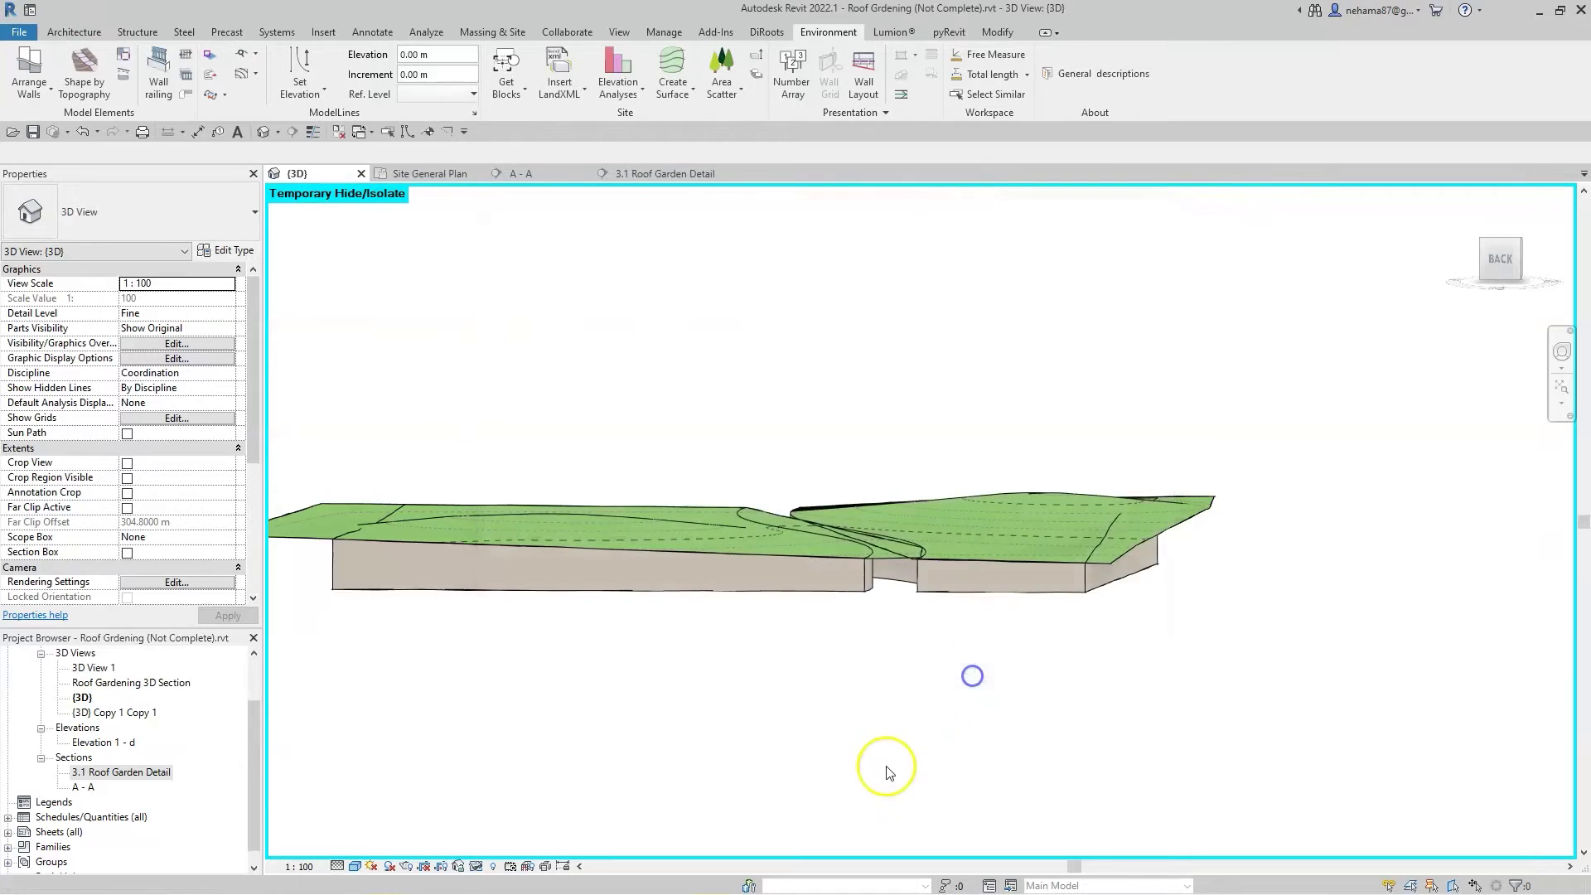
scroll(1005, 677, "down", 1)
left_click(484, 873)
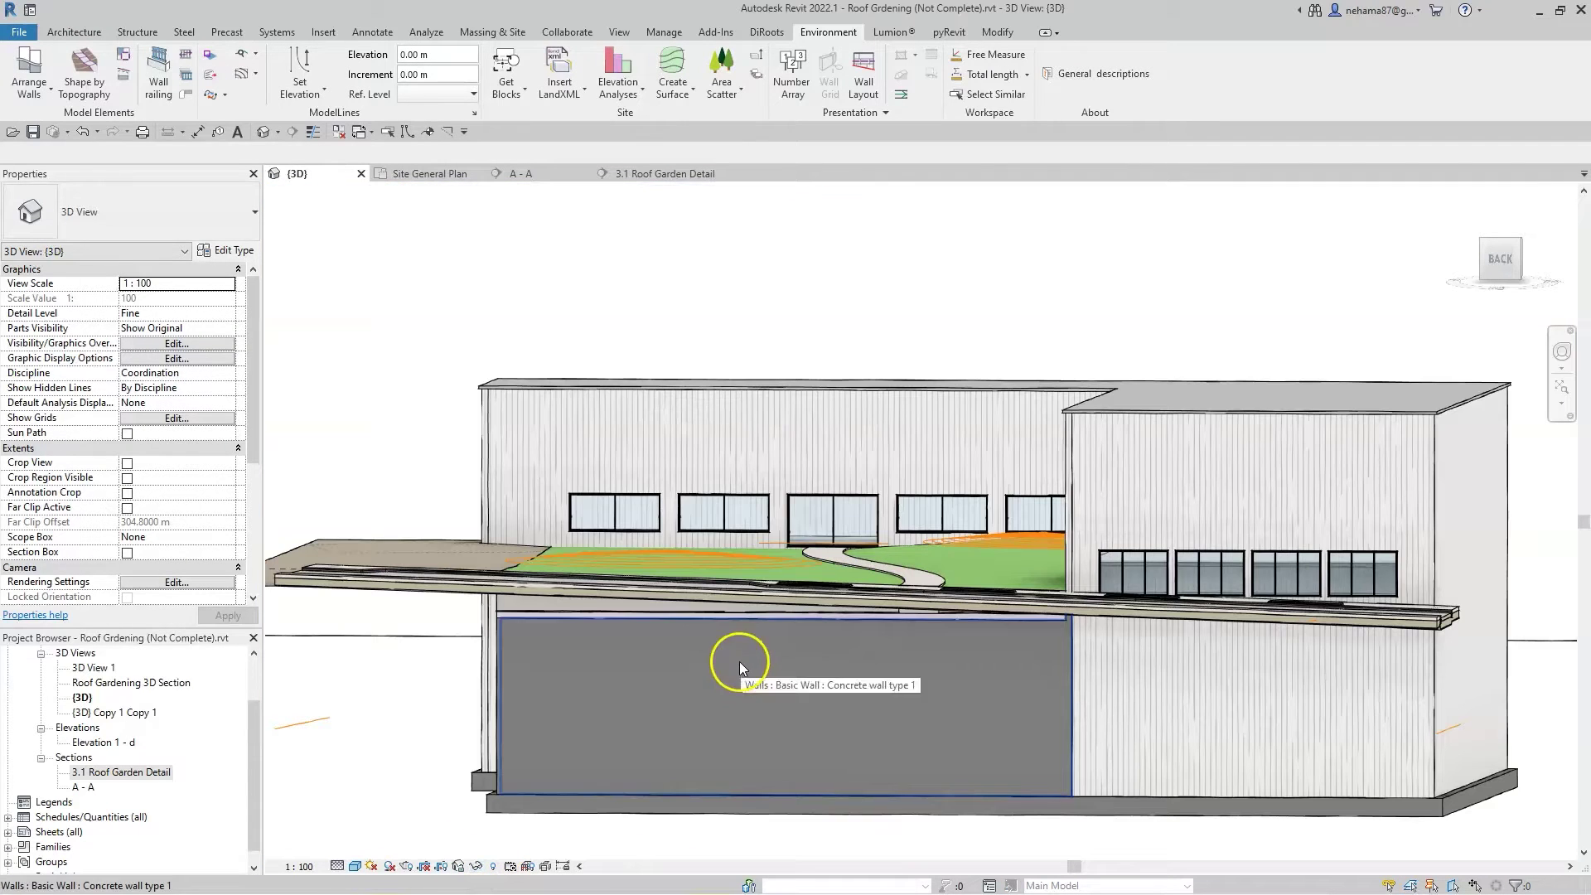
Inspect the reshaped soil floors in 3D and check their overlap with the sloped foundation in section A-A
left_click(693, 554)
right_click(692, 553)
left_click(981, 219)
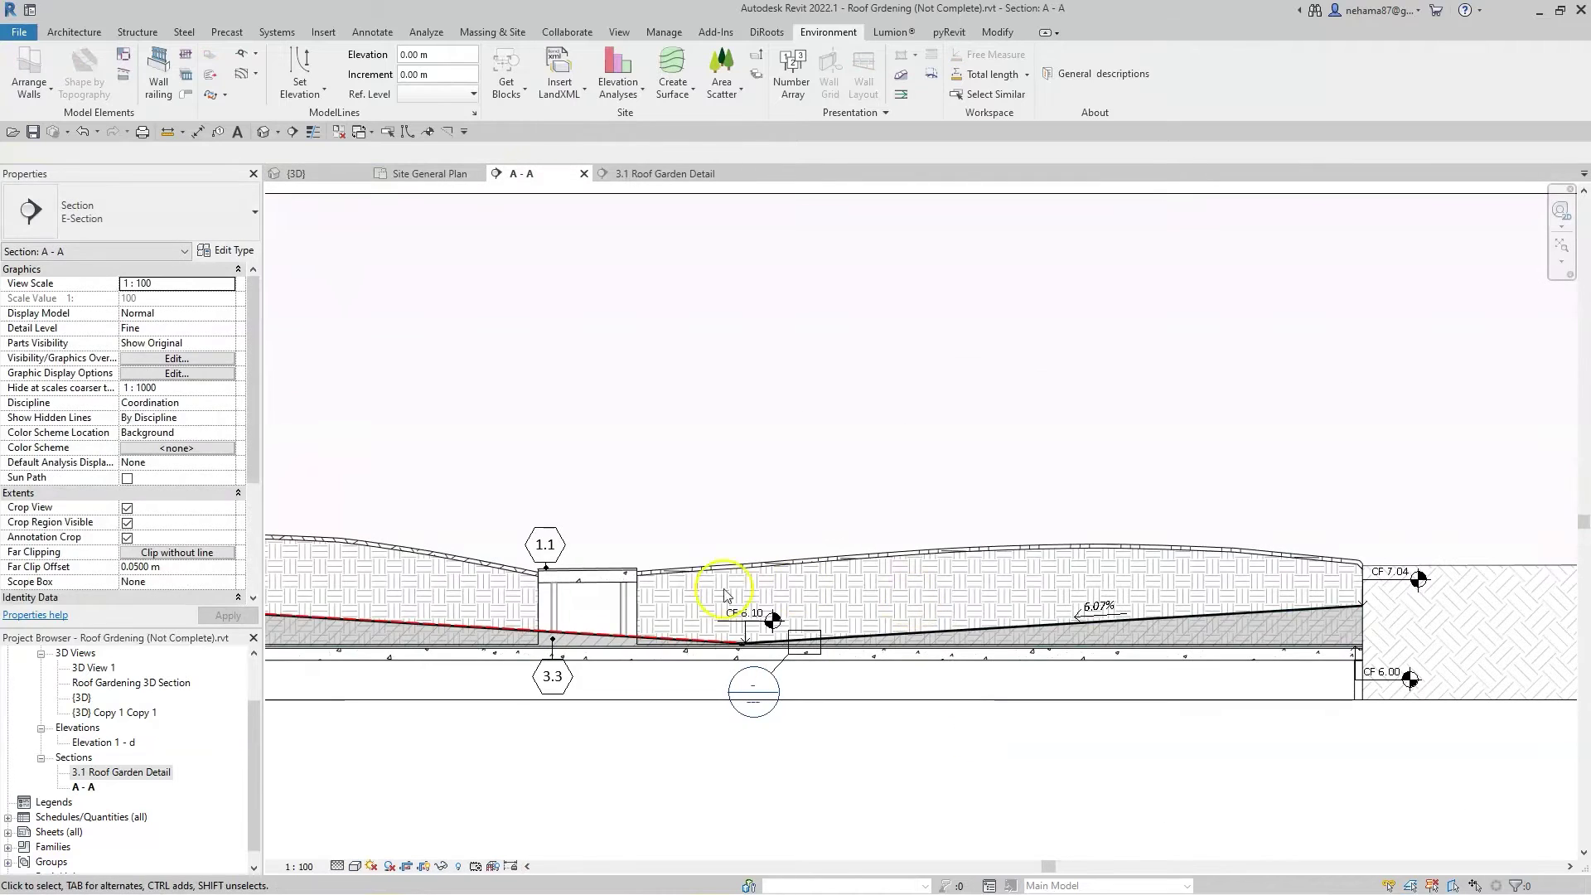
scroll(632, 636, "up", 5)
left_click(611, 660)
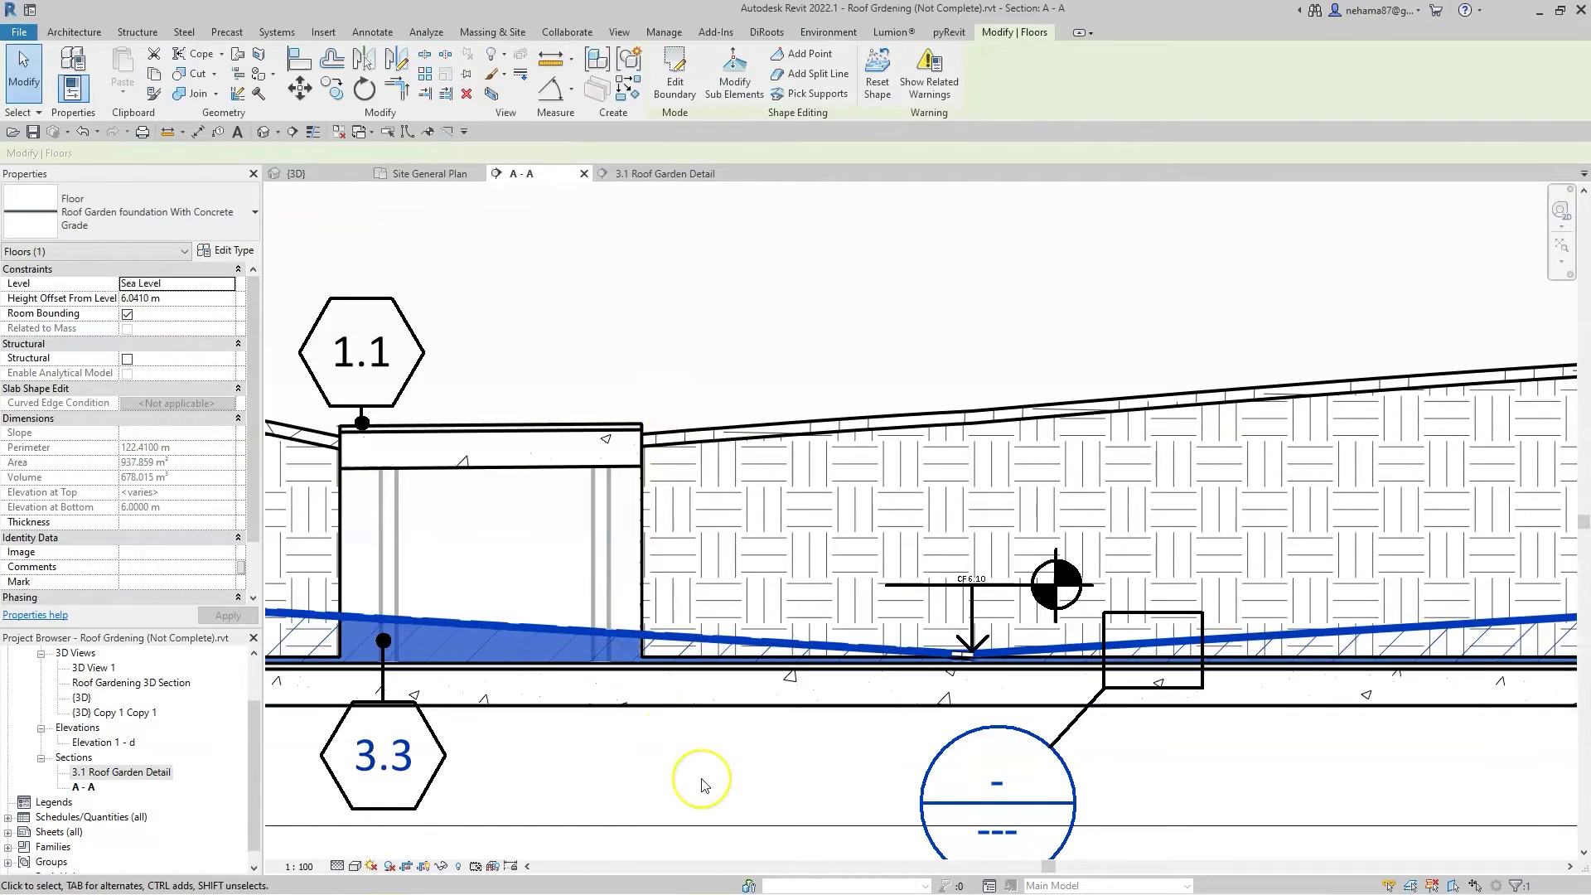
left_click(696, 773)
Join the roof garden foundation floor with both Soil Mix 01 floors in section A-A using Multiple Join
key("j")
key("g")
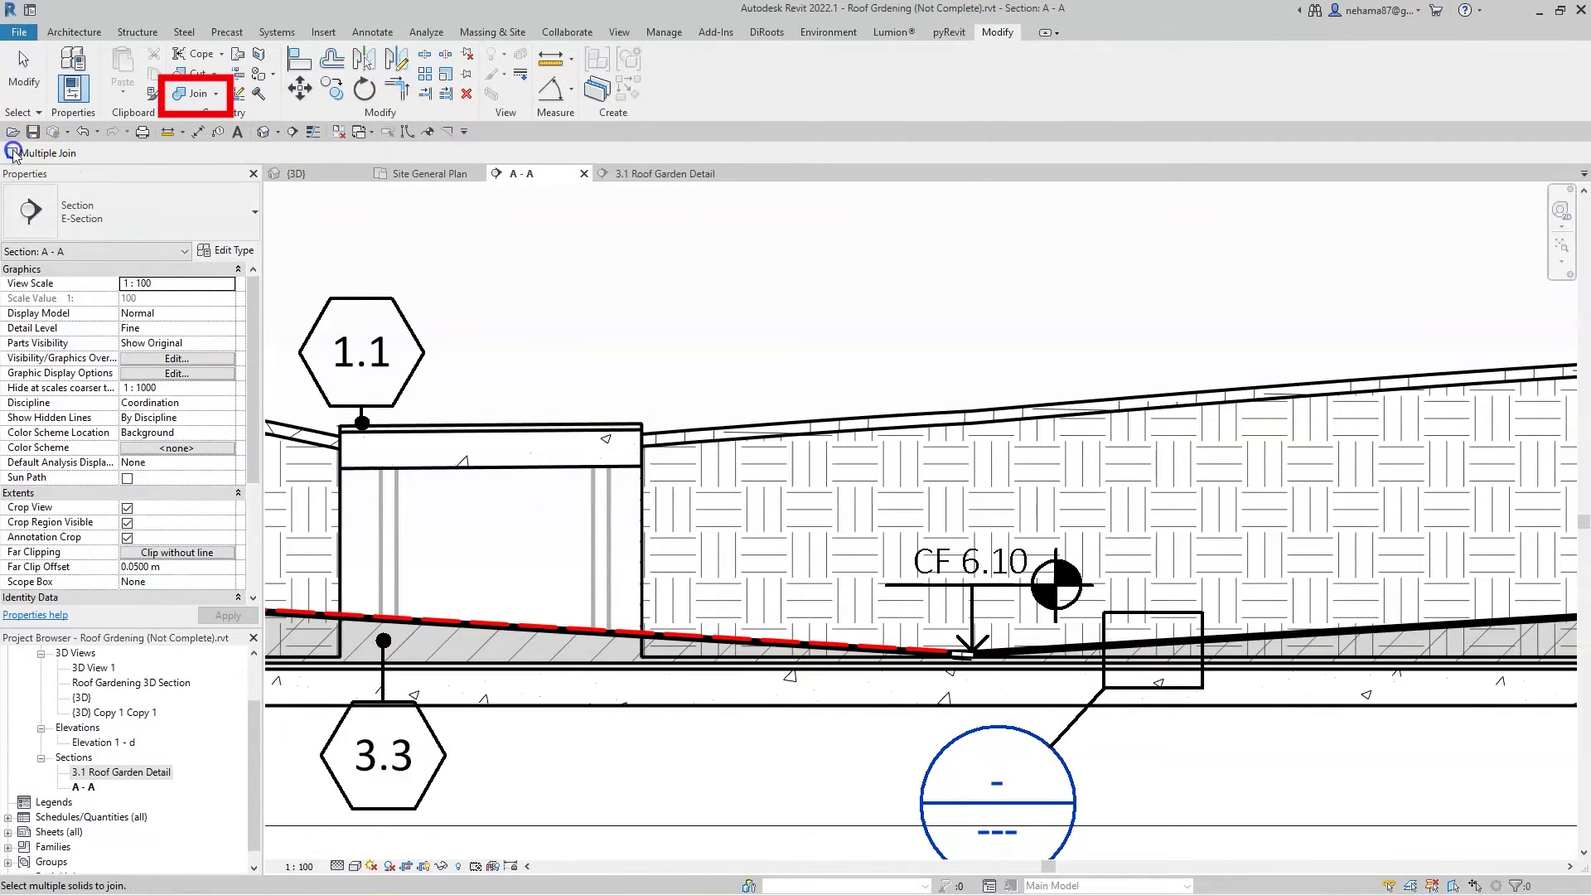
left_click(474, 648)
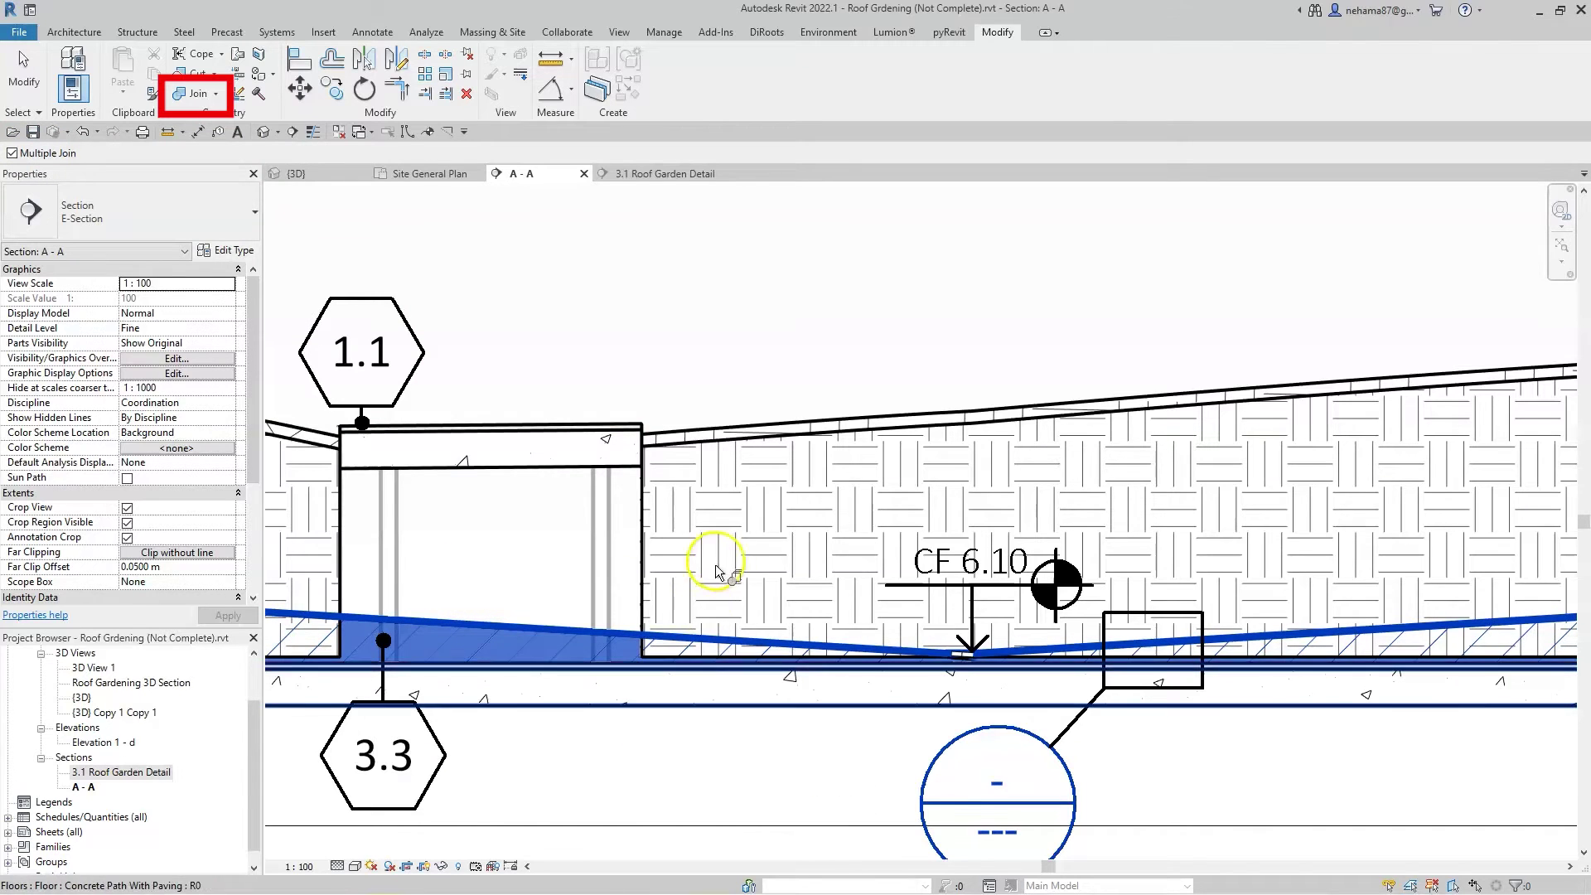
left_click(632, 454)
left_click(887, 454)
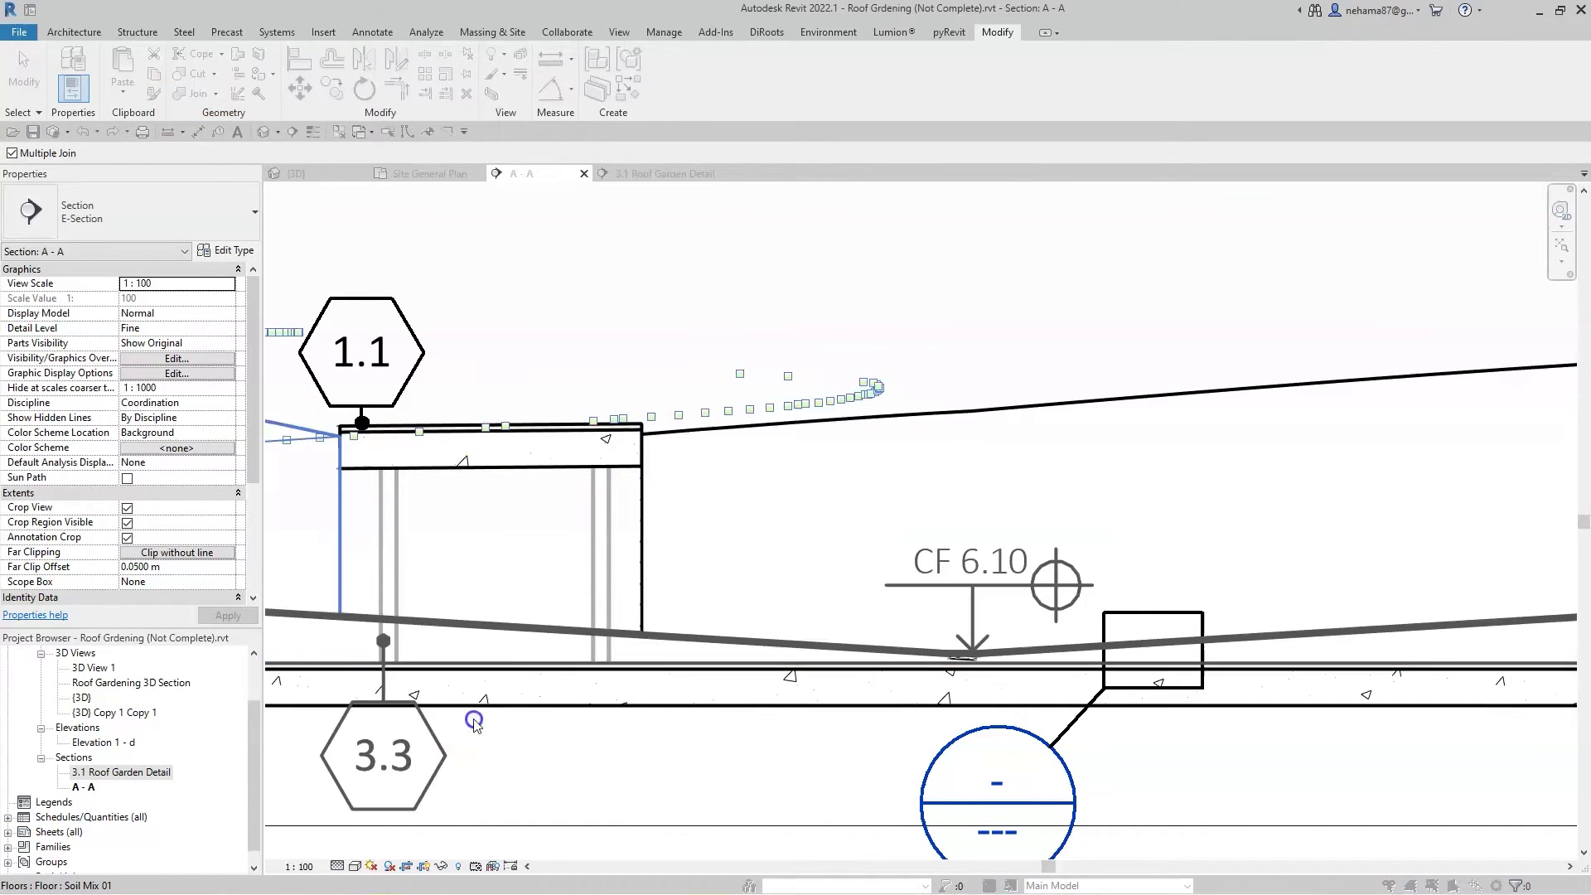
key("Escape")
scroll(632, 749, "down", 1)
scroll(605, 697, "down", 3)
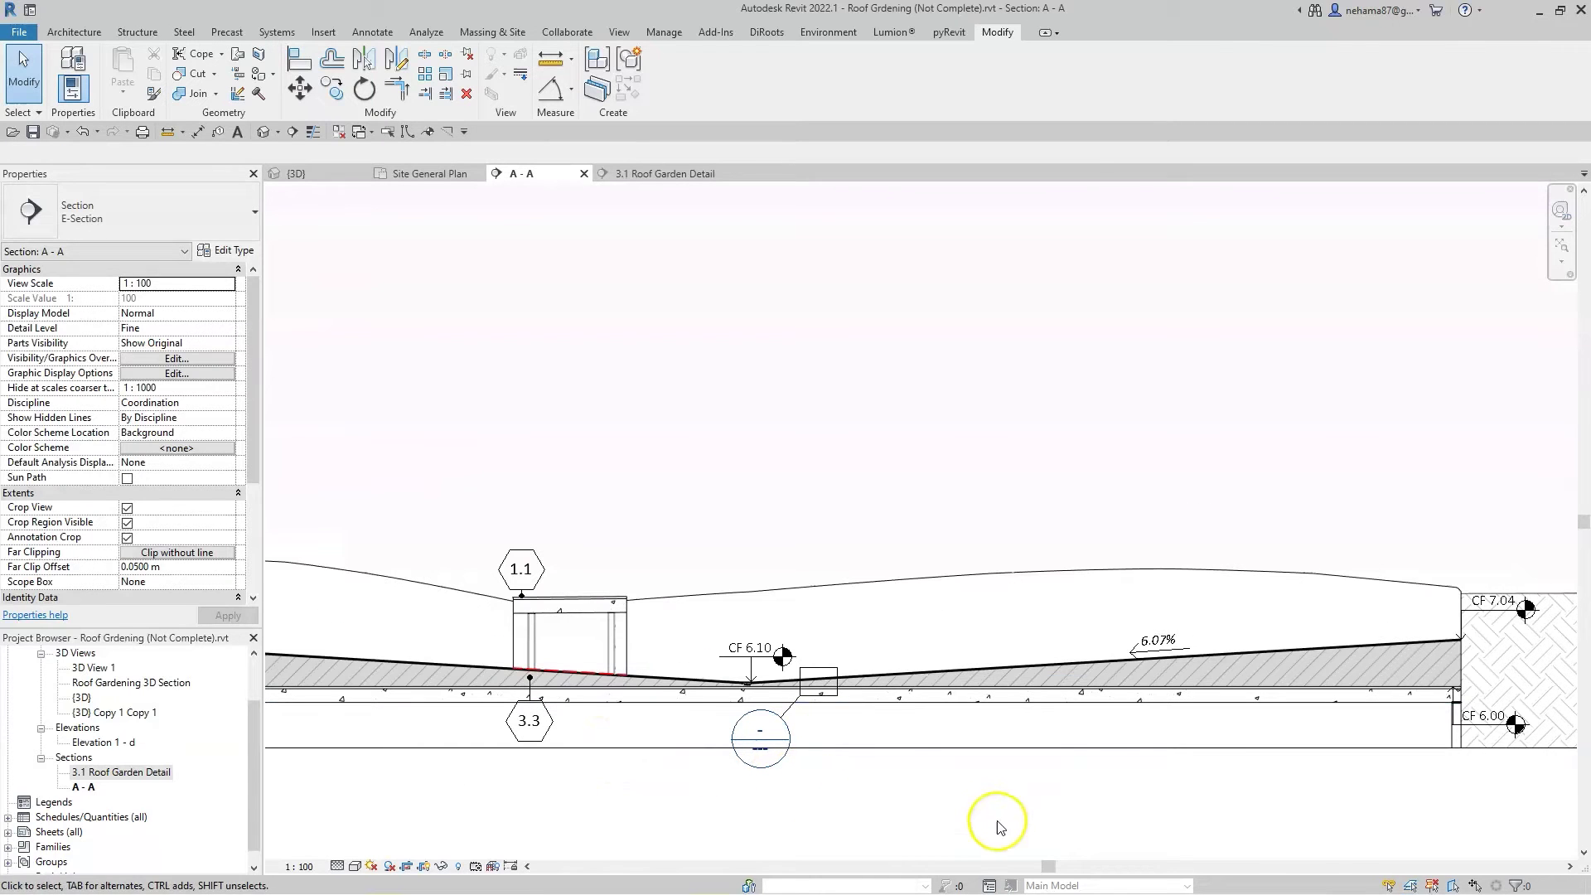
scroll(879, 565, "up", 3)
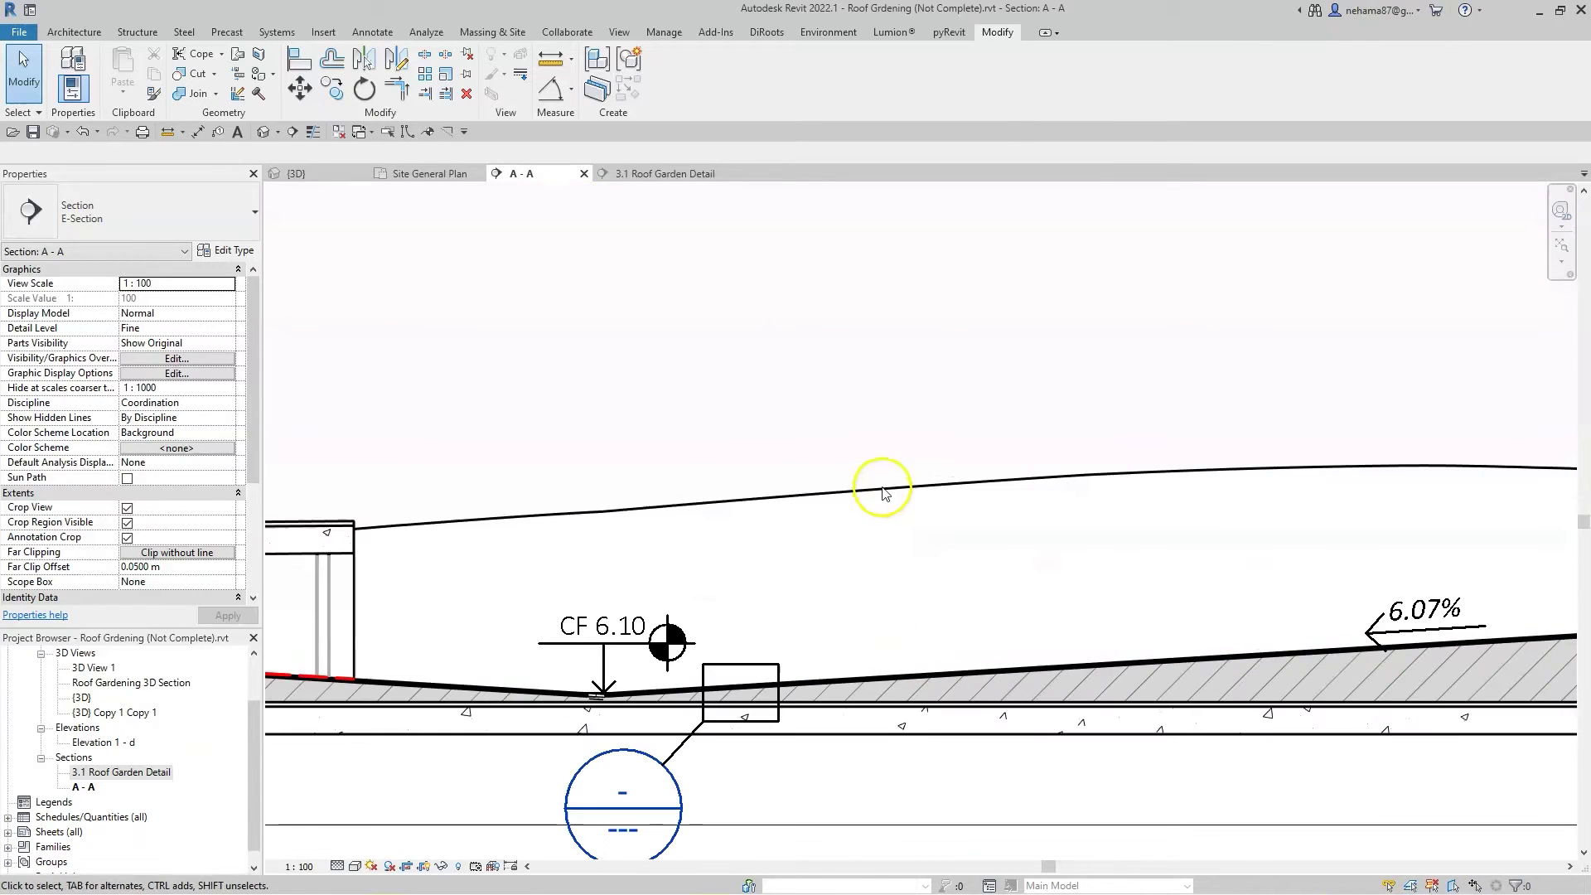
Override the selected soil floor's cut foreground in section A-A with the Earth 45 pattern and colour RGB 181-155-132
left_click(763, 510)
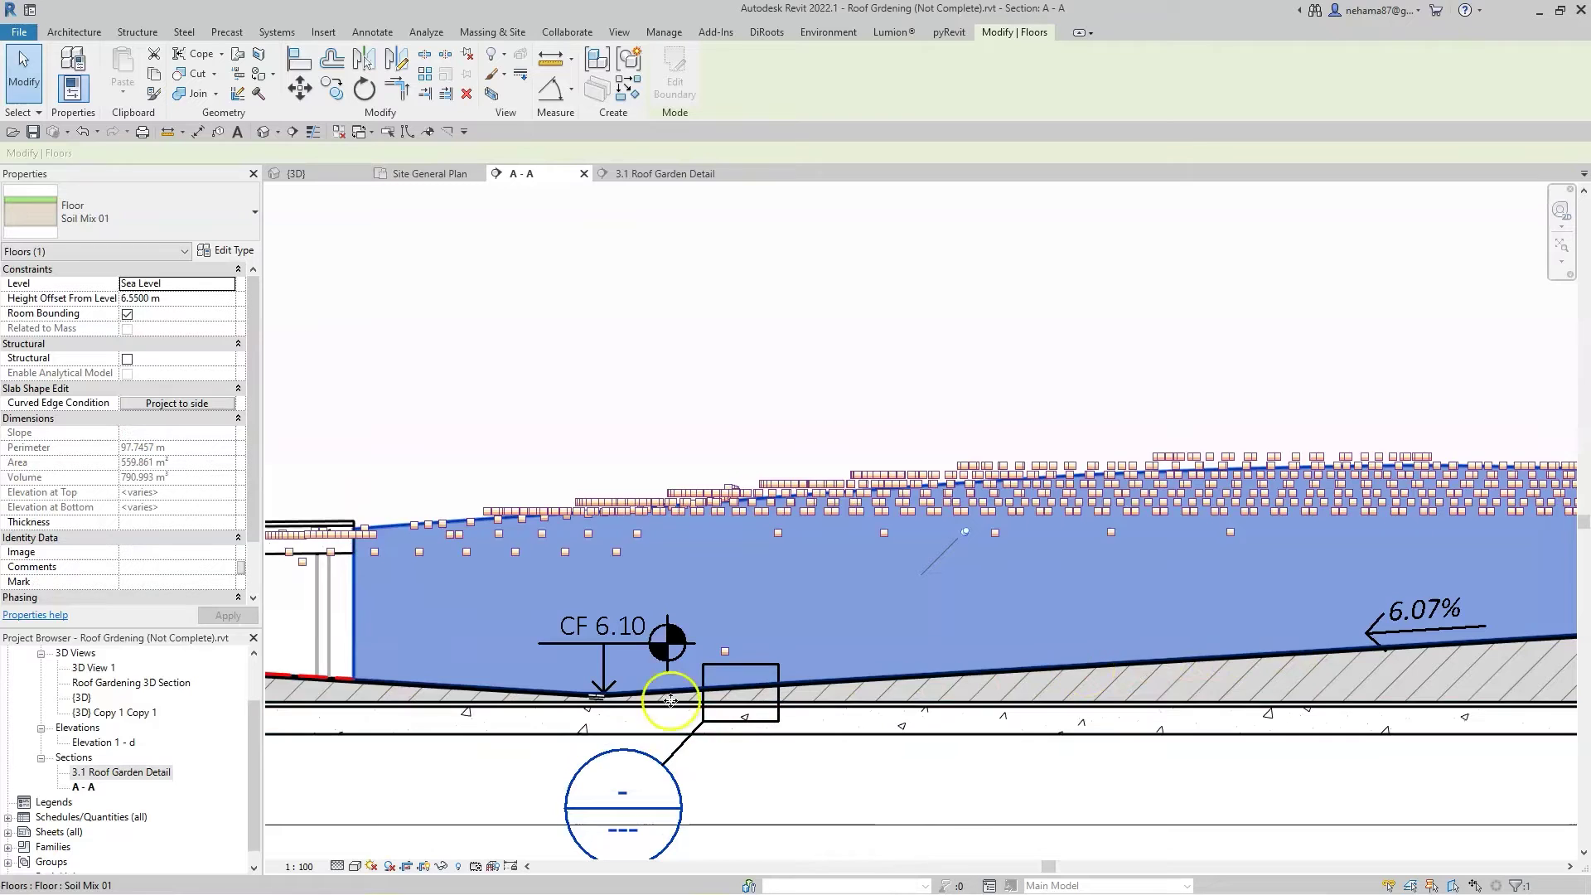
right_click(498, 603)
left_click(758, 305)
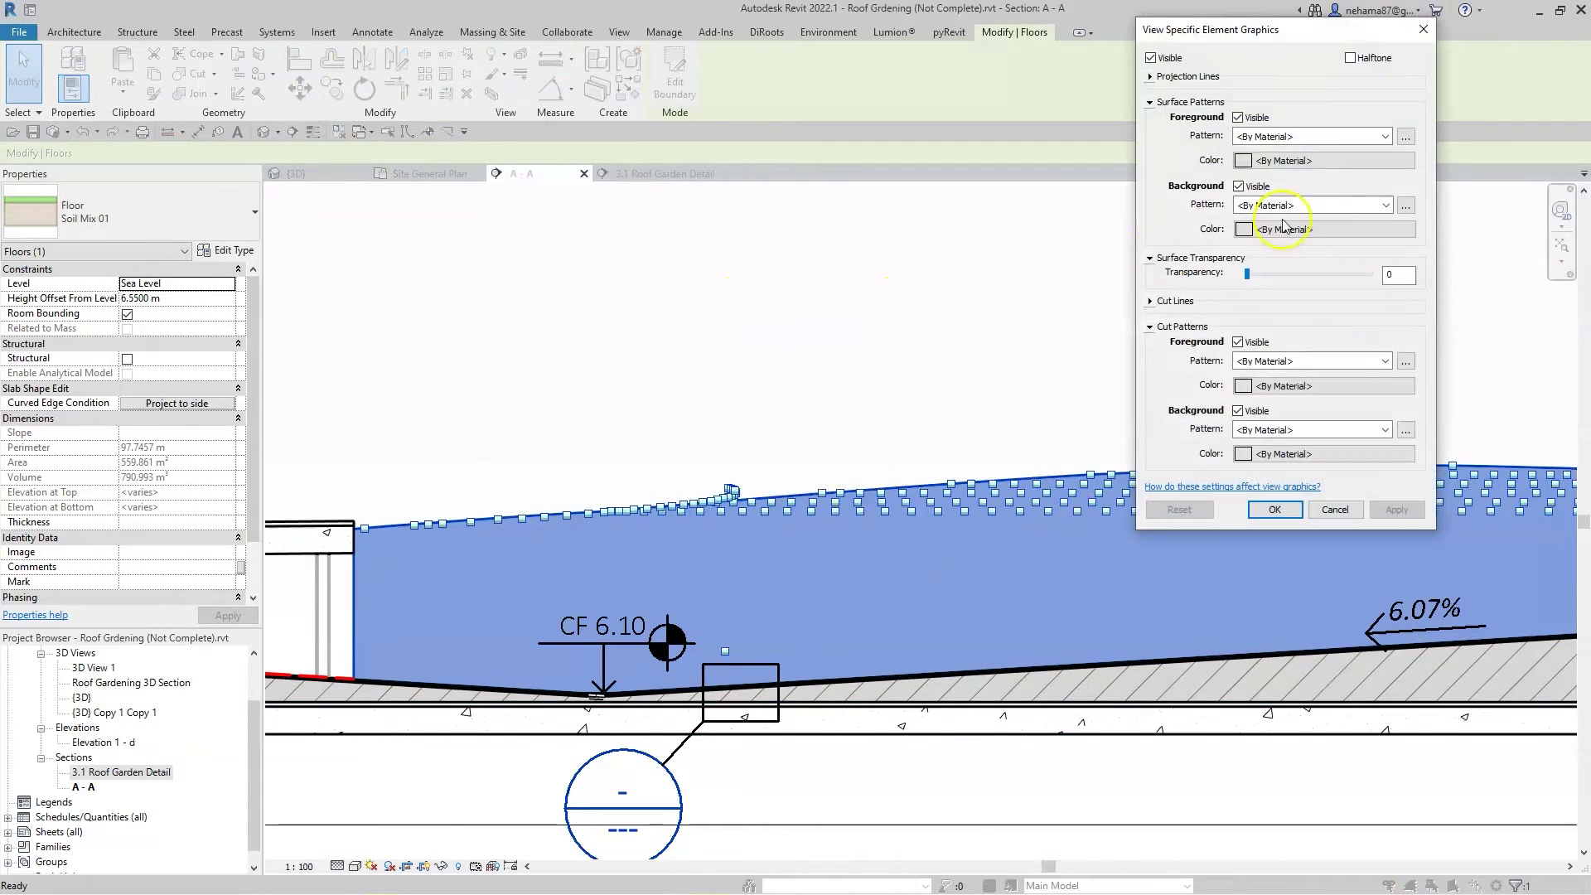
left_click(1388, 361)
left_click(1293, 667)
left_click(1323, 383)
left_click(1263, 313)
Set the soil floor's cut background pattern override to solid fill, choose its colour and apply the element graphics
left_click(1352, 421)
left_click(1354, 426)
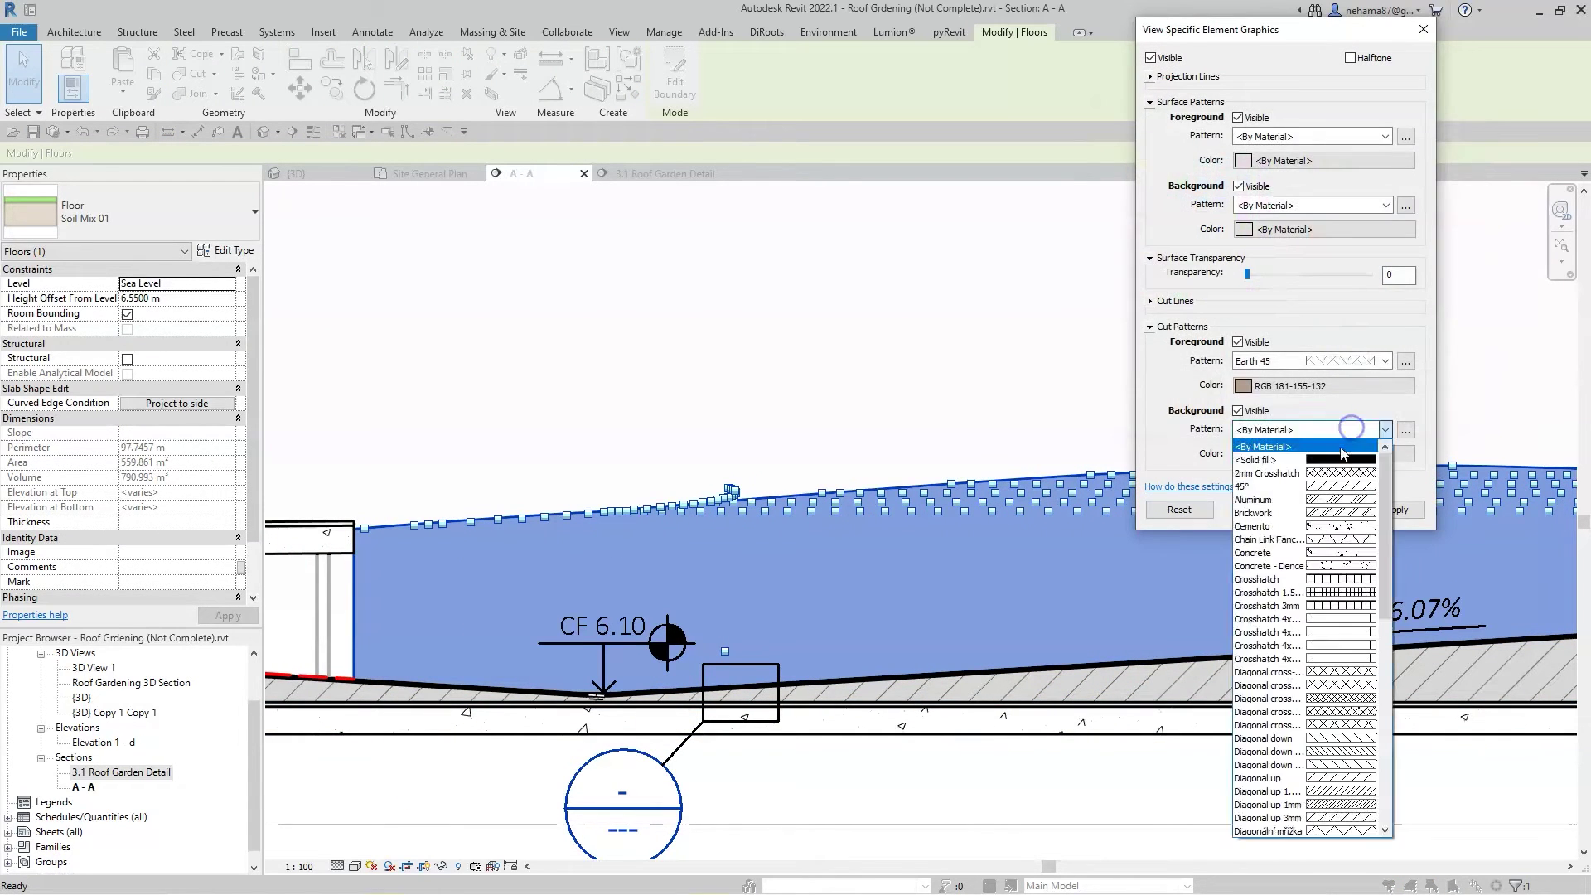
left_click(1344, 456)
left_click(1334, 454)
left_click(1468, 156)
left_click(1366, 421)
left_click(940, 314)
scroll(937, 315, "down", 2)
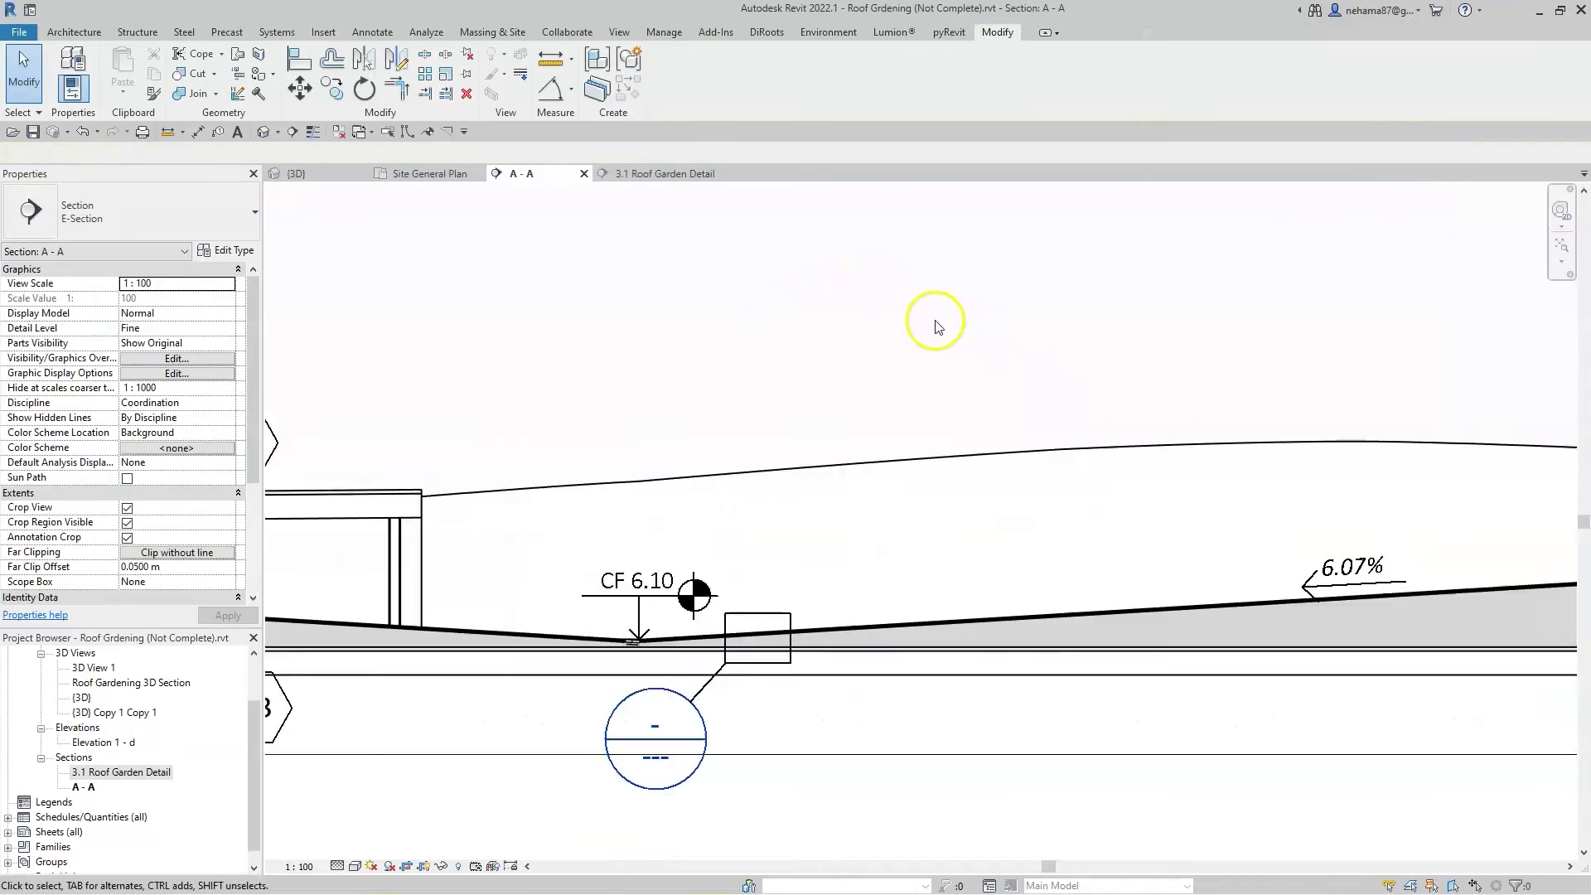
Expand the project's schedules list and temporarily isolate the two Soil Mix 01 floors in the 3D view
left_click(8, 817)
scroll(83, 789, "down", 1)
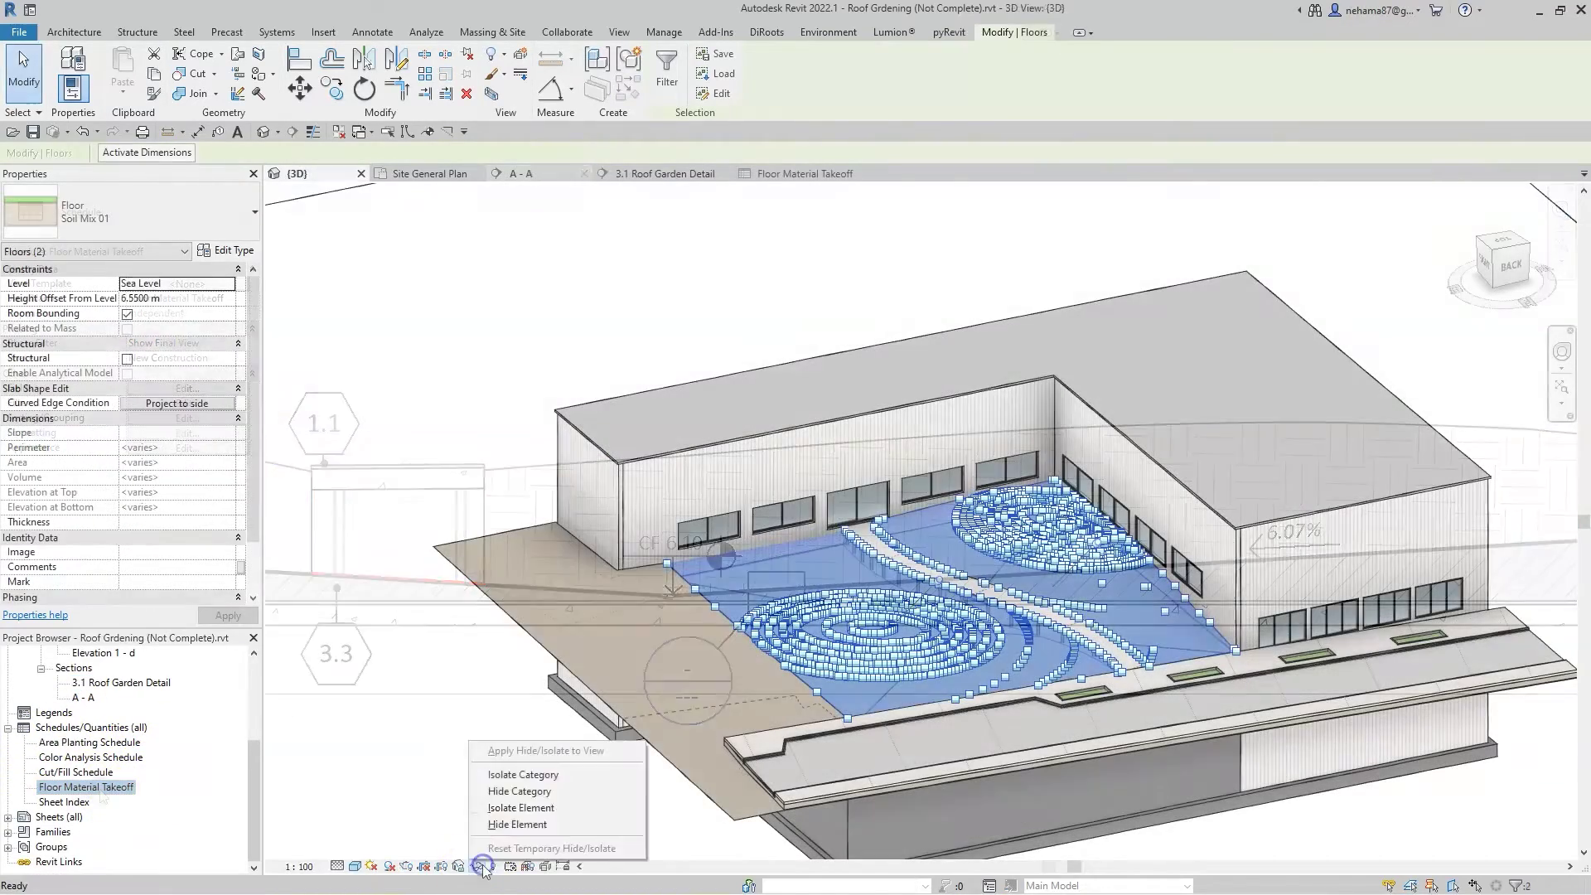
key("h")
key("i")
left_click(1306, 704)
Adjust the Floors subcategory visibility in the 3D view's visibility/graphic overrides and view the isolated soil floors
key("v")
key("g")
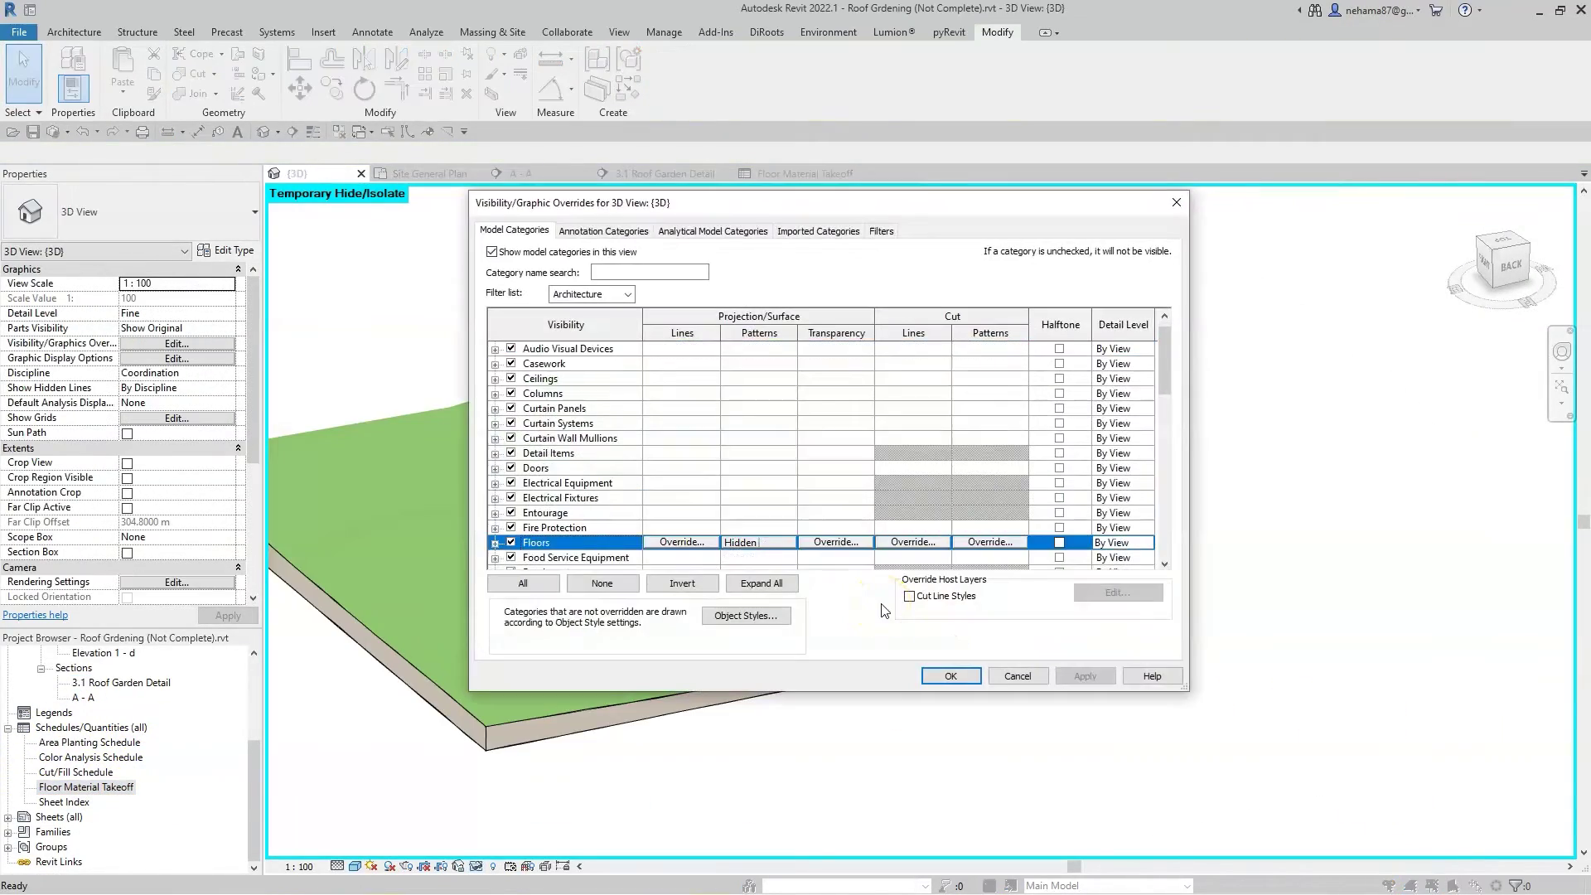
left_click(499, 540)
left_click(528, 539)
left_click(951, 675)
middle_click_drag(1147, 733, 1365, 785, "shift")
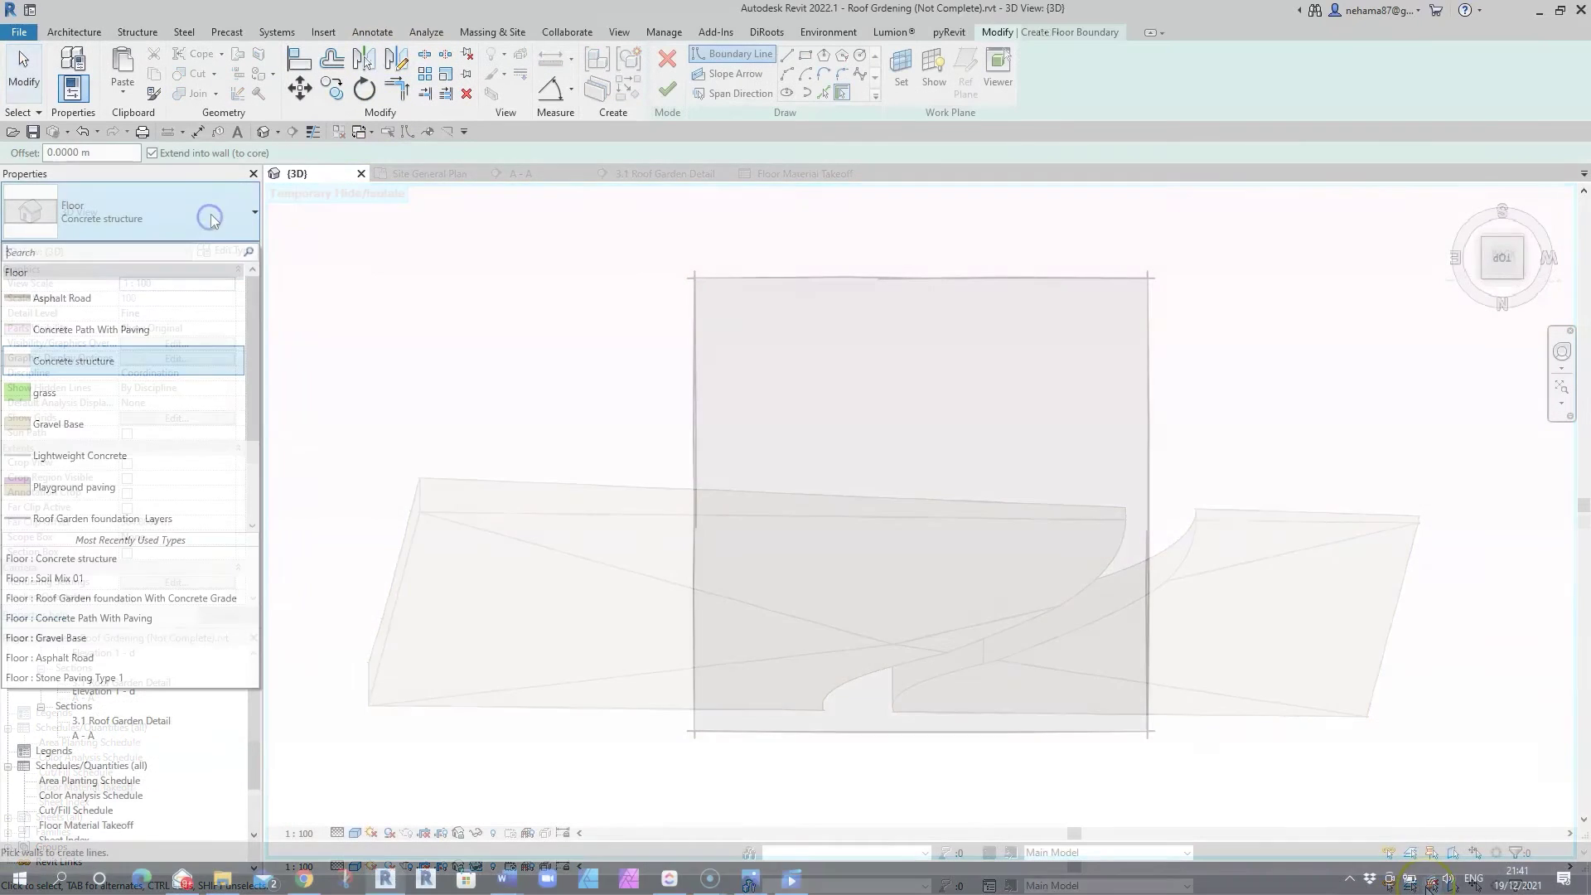
Choose the Roof Garden foundation With Concrete Grade type for the new square floor
scroll(196, 415, "down", 1)
left_click(200, 471)
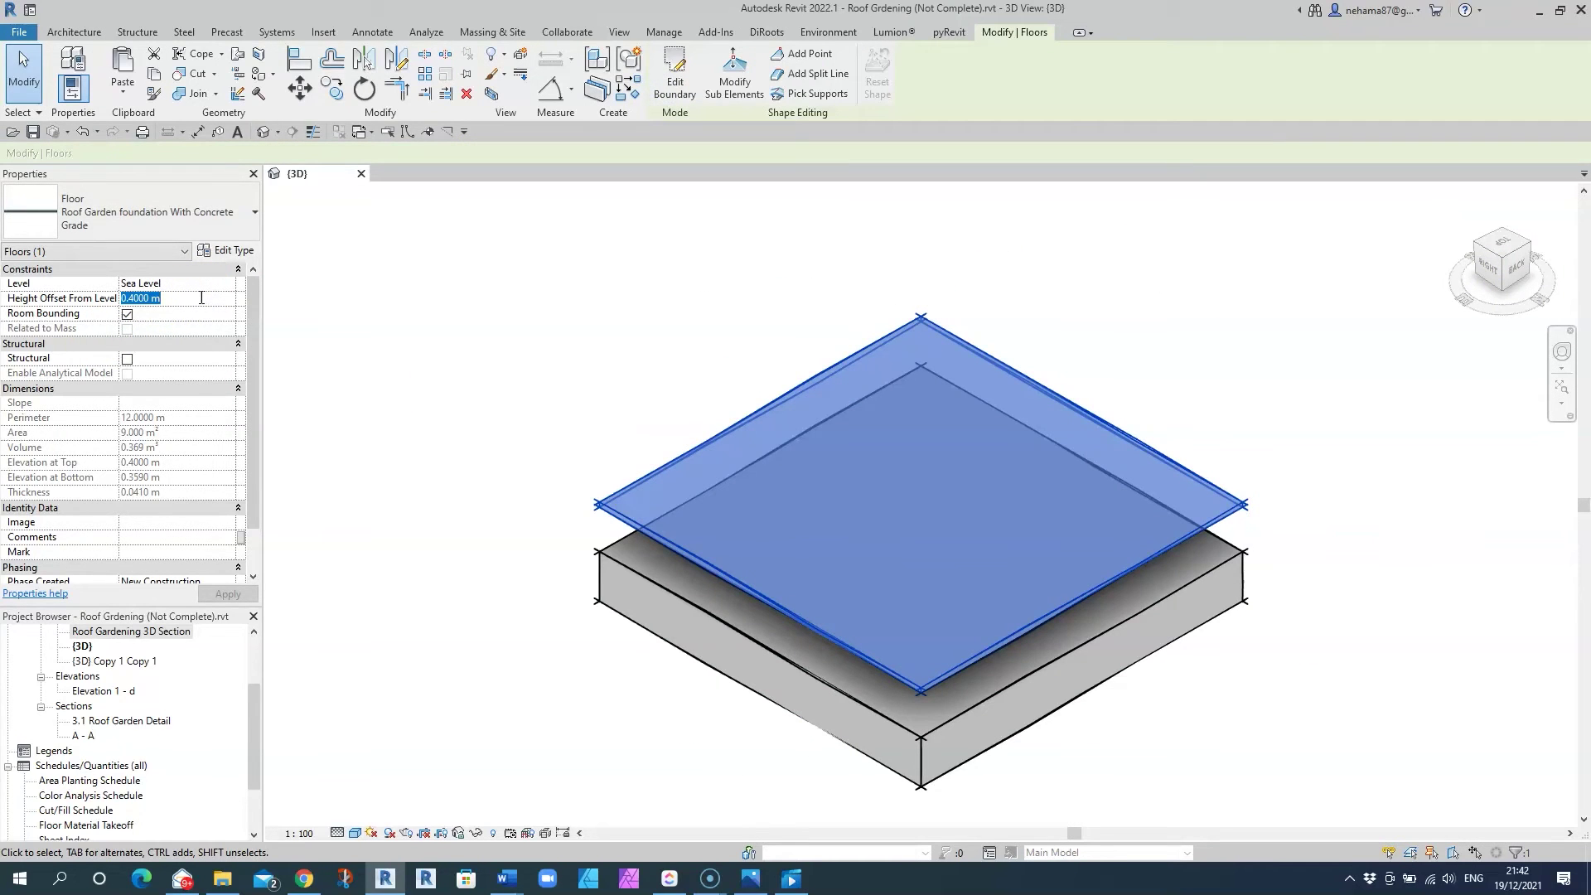
Set the foundation floor's height offset from level to 0.04 m
type("0")
key("Return")
left_click(1297, 740)
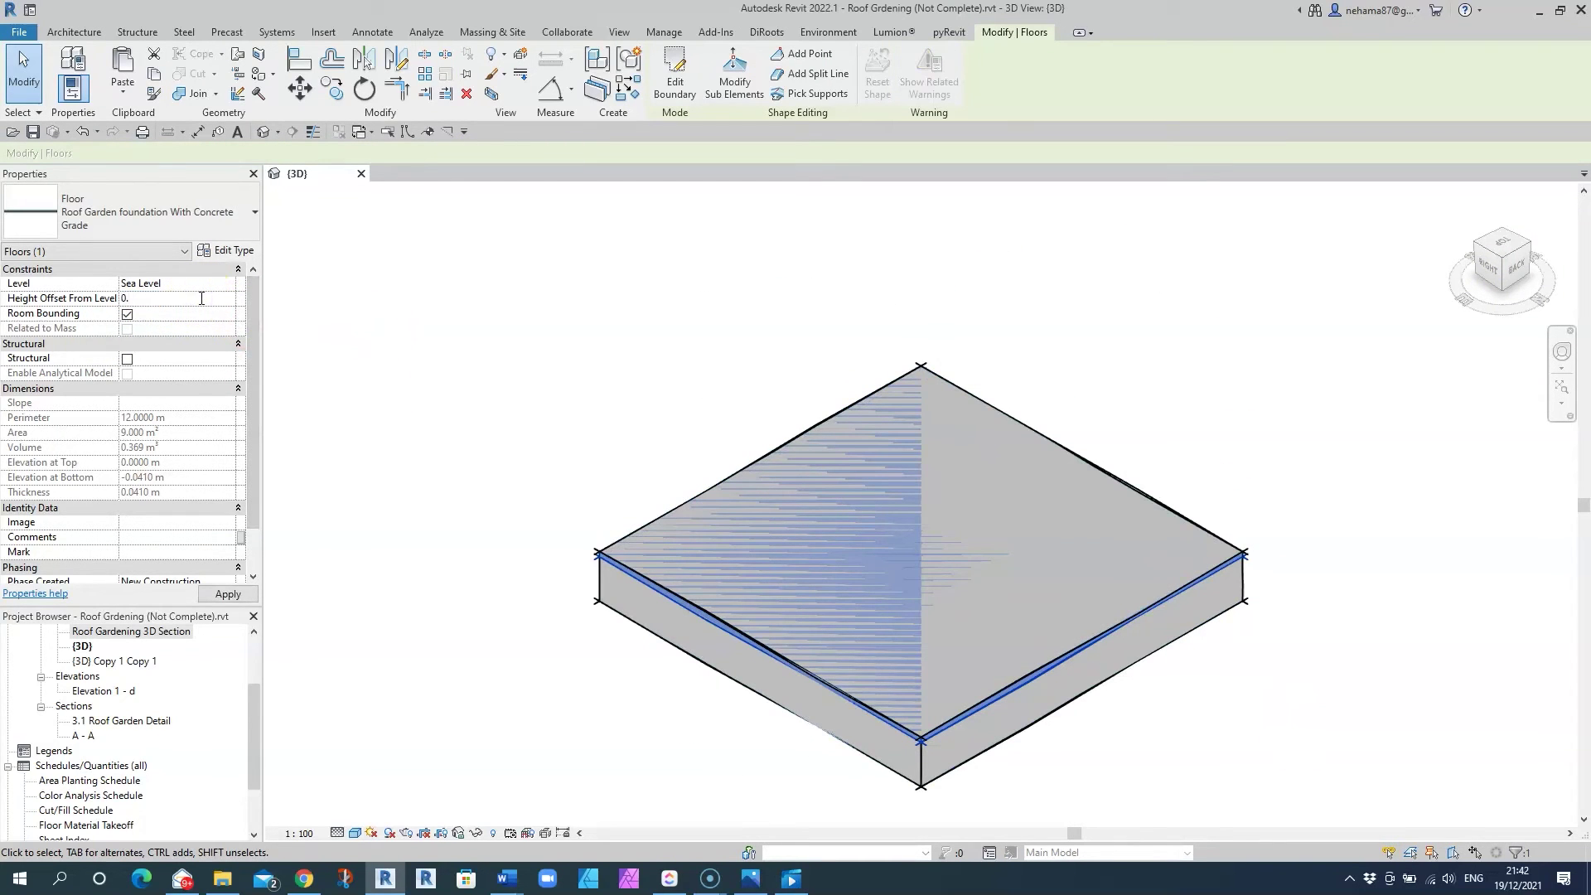
scroll(1273, 600, "up", 5)
scroll(1229, 489, "down", 5)
left_click(1151, 405)
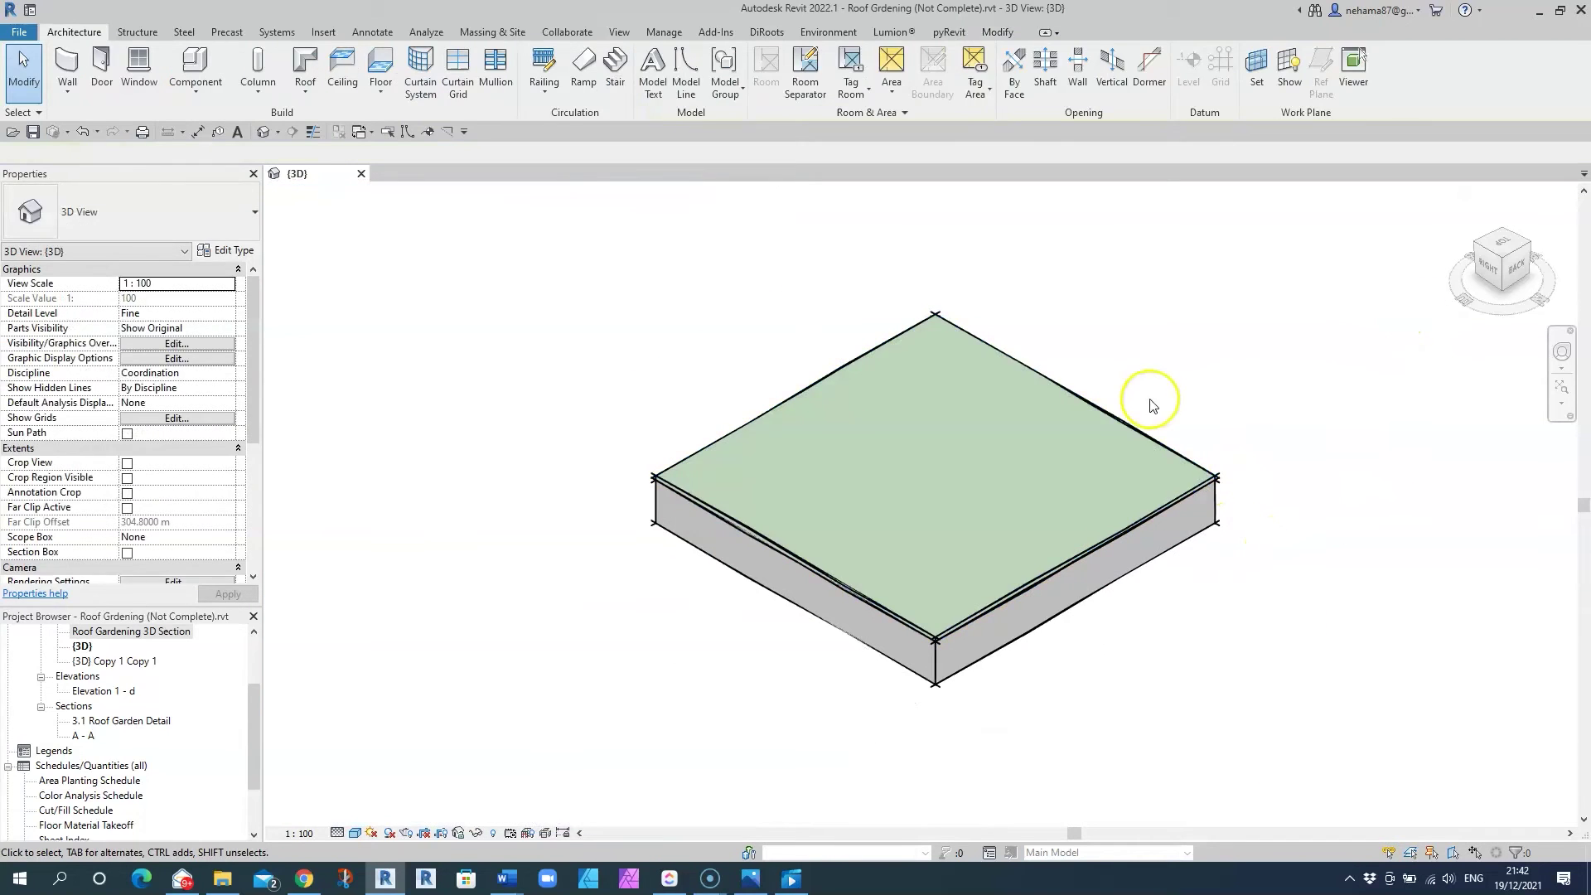
Add two diagonal split lines across the square foundation floor, connecting its opposite corners
left_click(1085, 403)
left_click(730, 93)
left_click(816, 74)
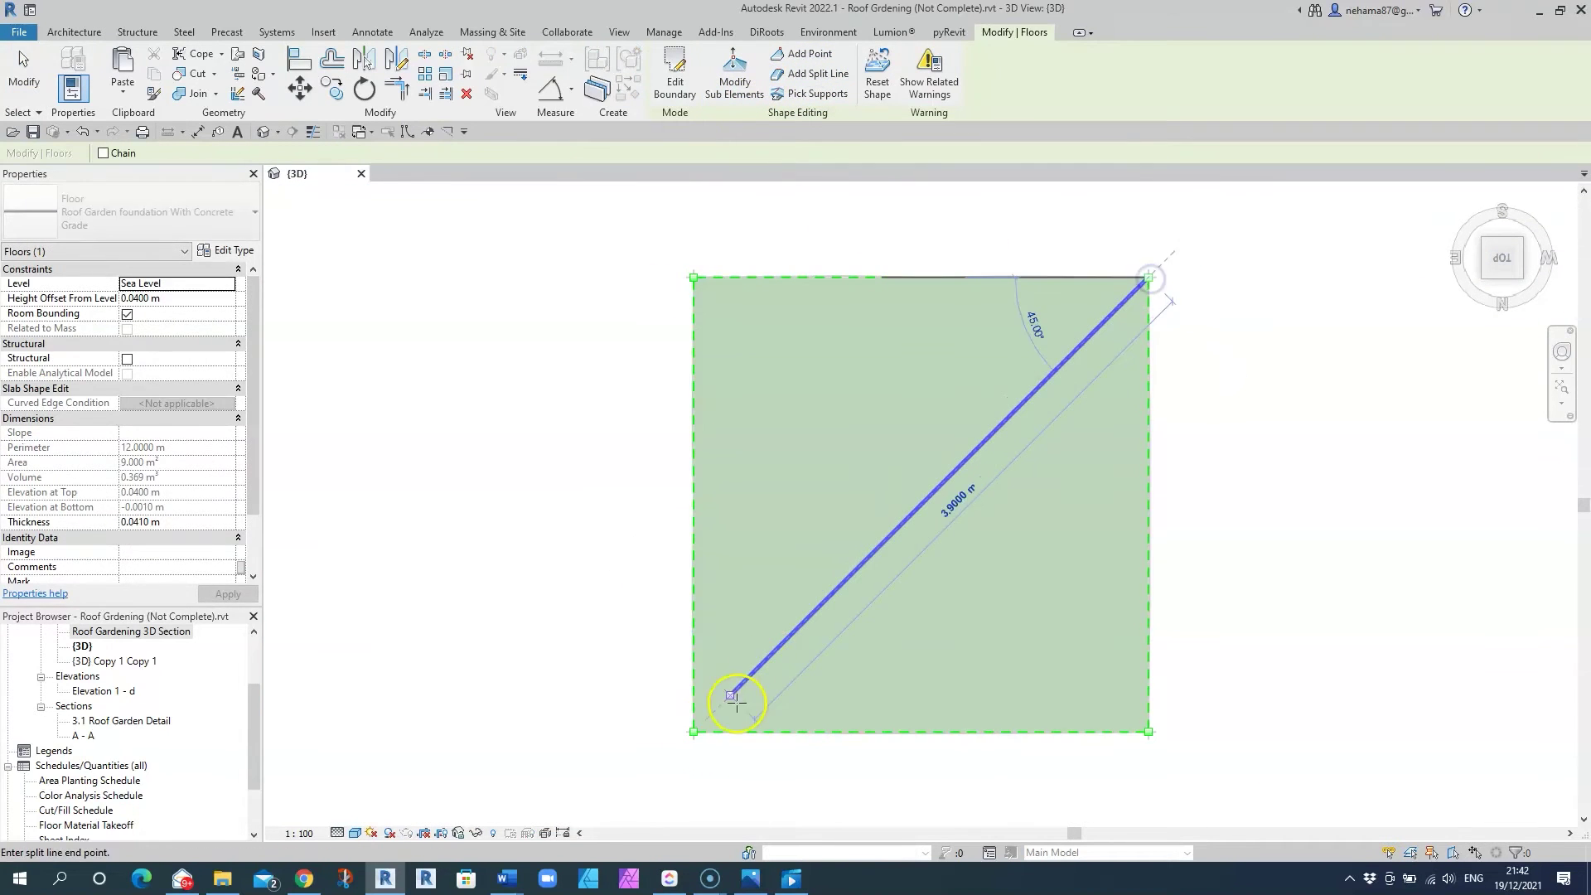
left_click(694, 732)
left_click(1148, 731)
left_click(694, 277)
key("Escape")
Set a new elevation for the foundation floor's corner points so it slopes toward the centre
left_click(1484, 276)
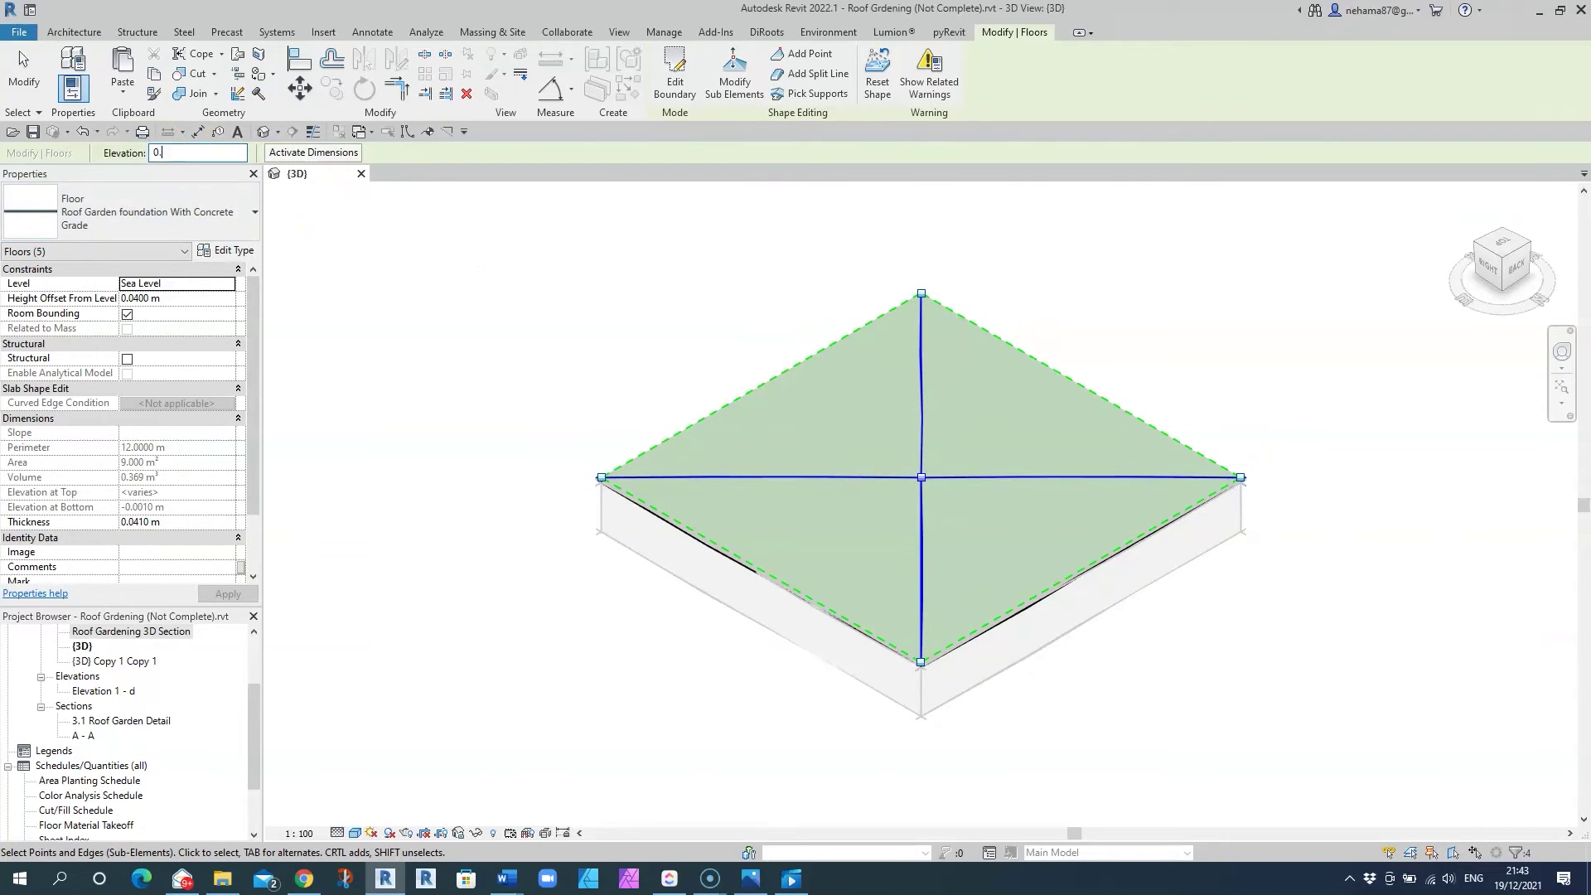
key("Escape")
scroll(1313, 590, "down", 2)
middle_click_drag(1317, 590, 1268, 389, "shift")
Create a Soil Mix 01 floor by picking the foundation floor's four edges as its boundary
left_click(1500, 248)
left_click(377, 67)
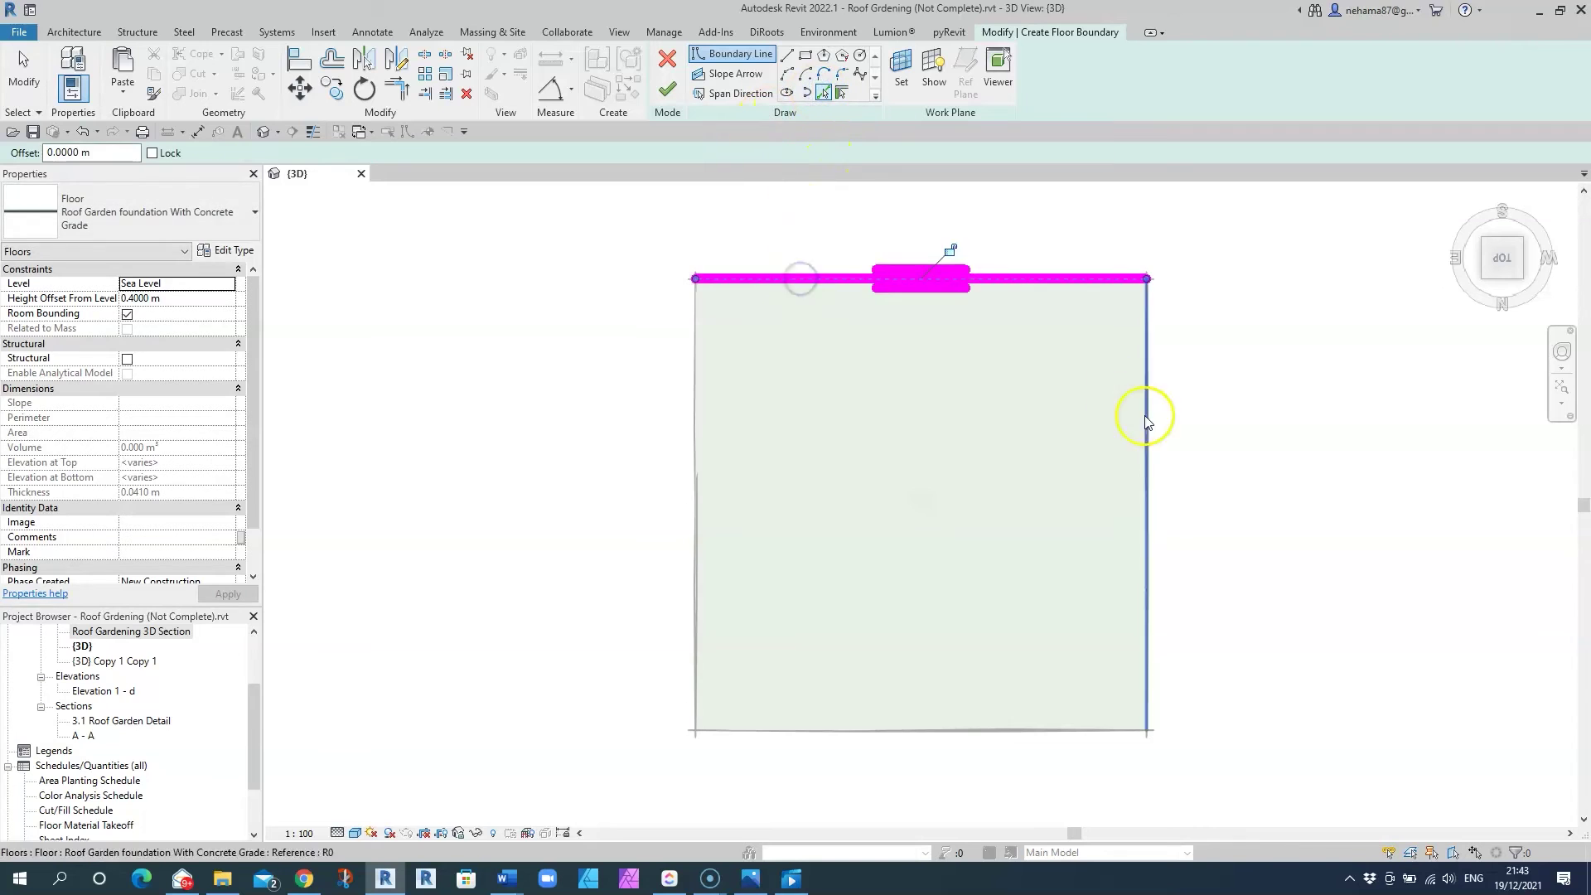
left_click(249, 212)
left_click(241, 453)
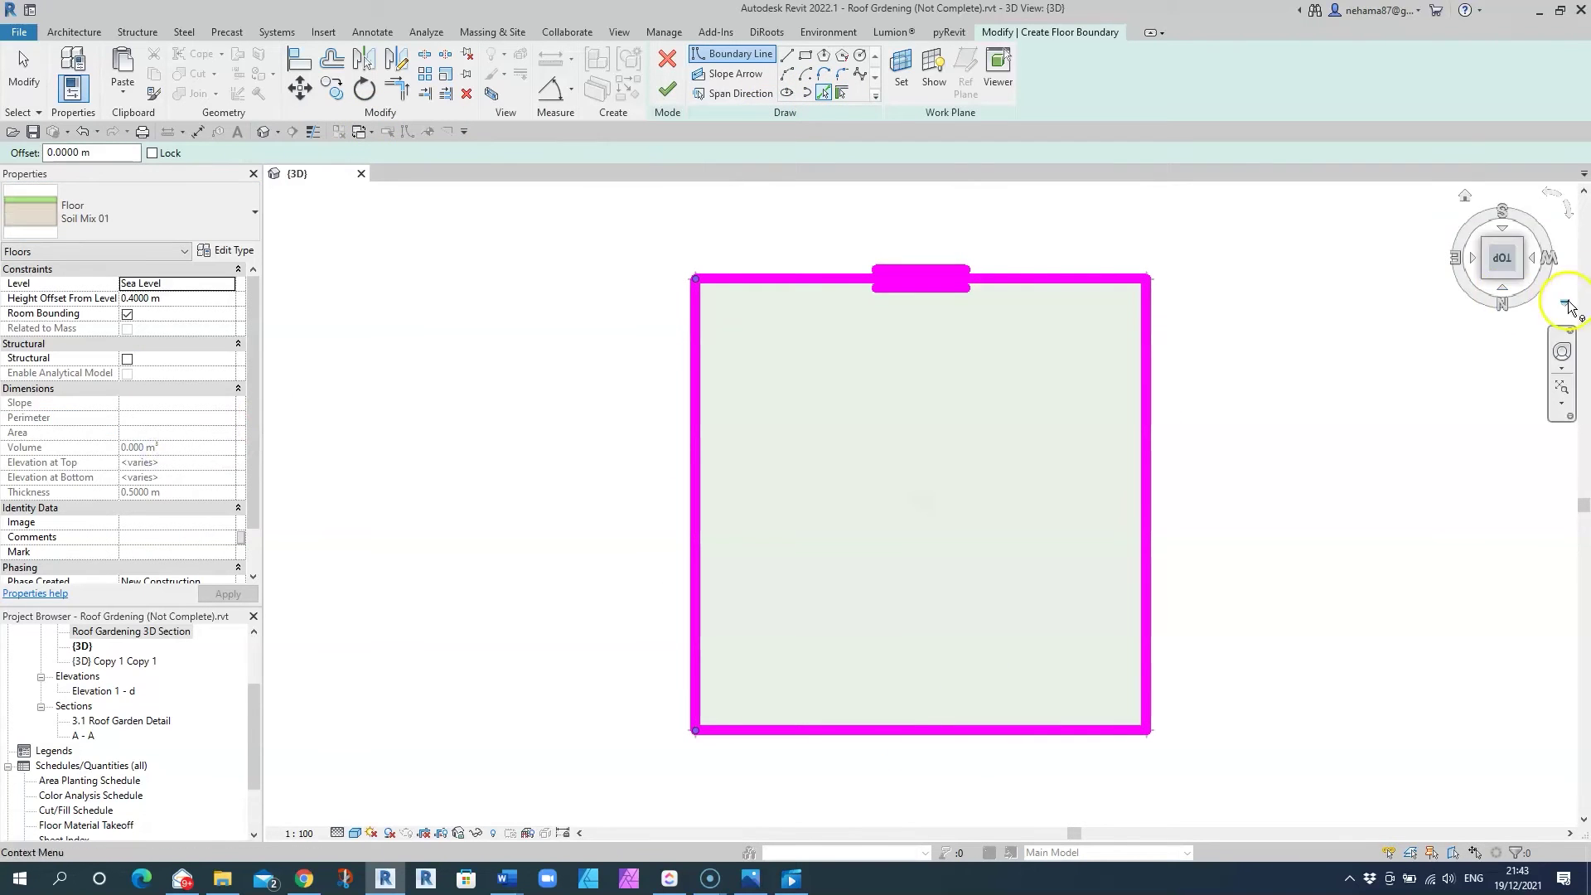
left_click(1504, 289)
left_click(667, 88)
Move the Soil Mix 01 floor vertically onto the foundation floor, to a height offset of about 0.52 m
scroll(1243, 580, "down", 2)
middle_click_drag(1243, 580, 853, 637)
left_click(1033, 704)
scroll(1052, 619, "up", 2)
left_click(1024, 464)
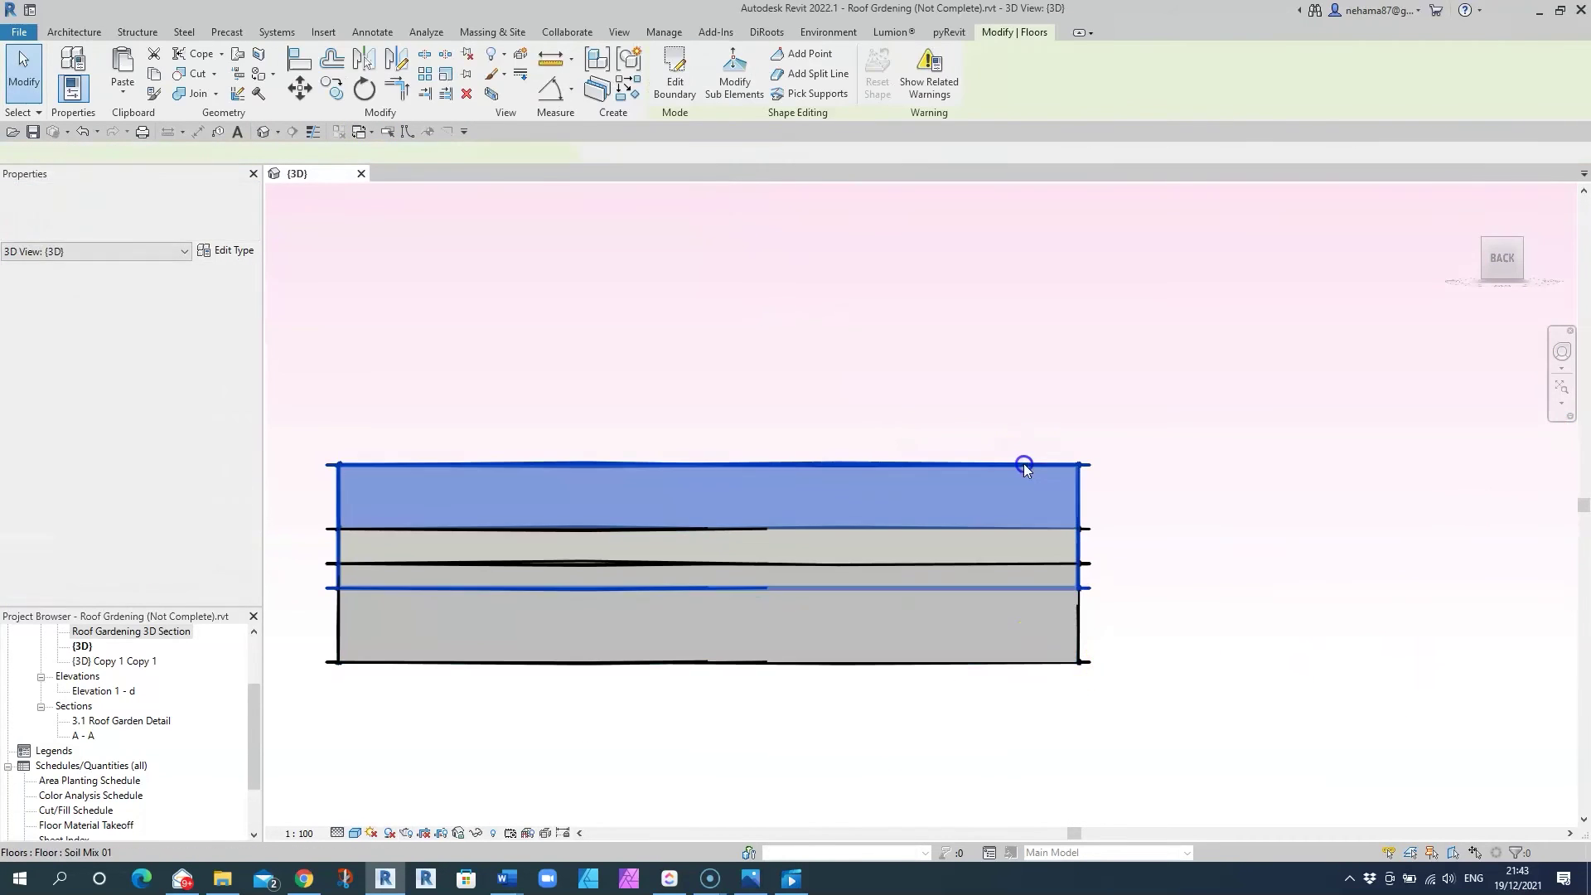
left_click(298, 87)
scroll(1073, 530, "up", 5)
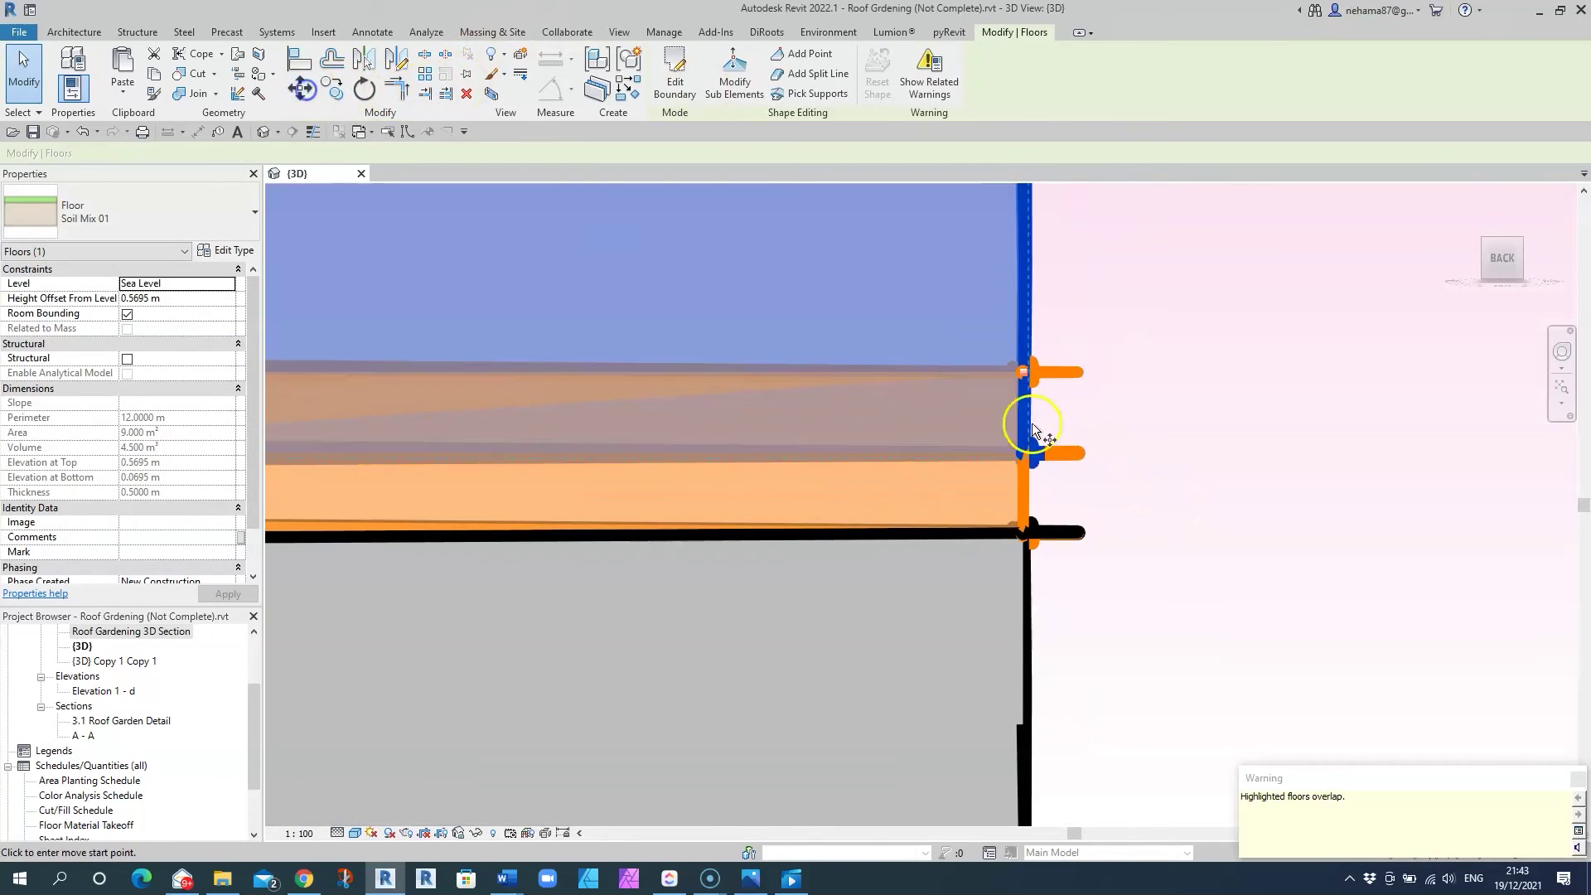
left_click(1034, 461)
left_click(1041, 608)
scroll(1272, 530, "down", 8)
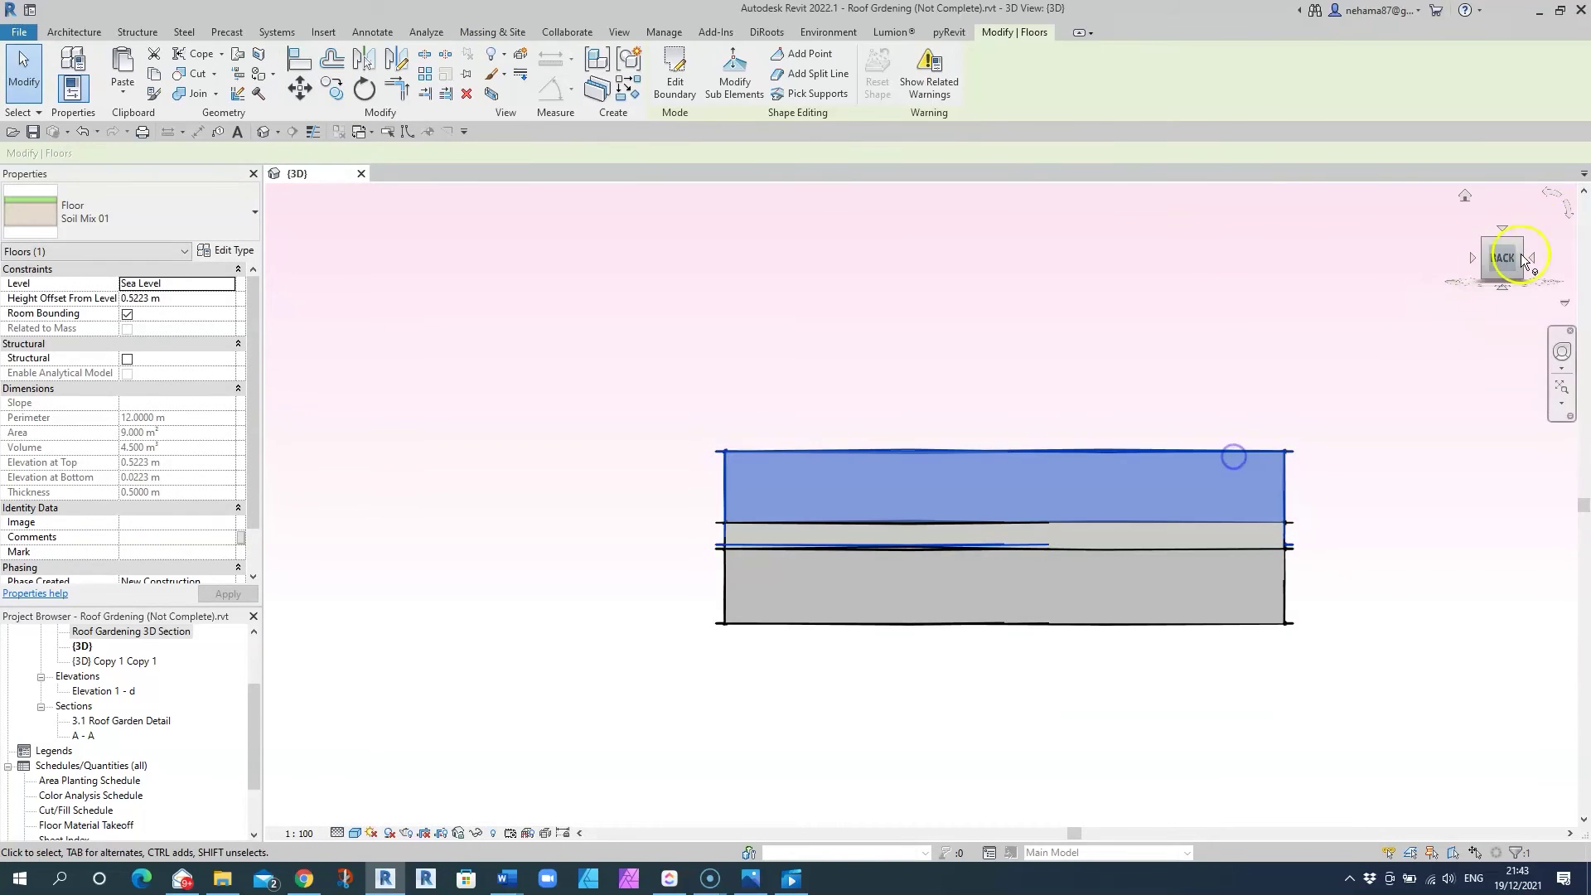
Shape the Soil Mix 01 floor's top surface by raising its corner points, using an elevation of 0.2 for two corners
left_click(1483, 258)
middle_click_drag(1305, 441, 1262, 639, "shift")
left_click(734, 73)
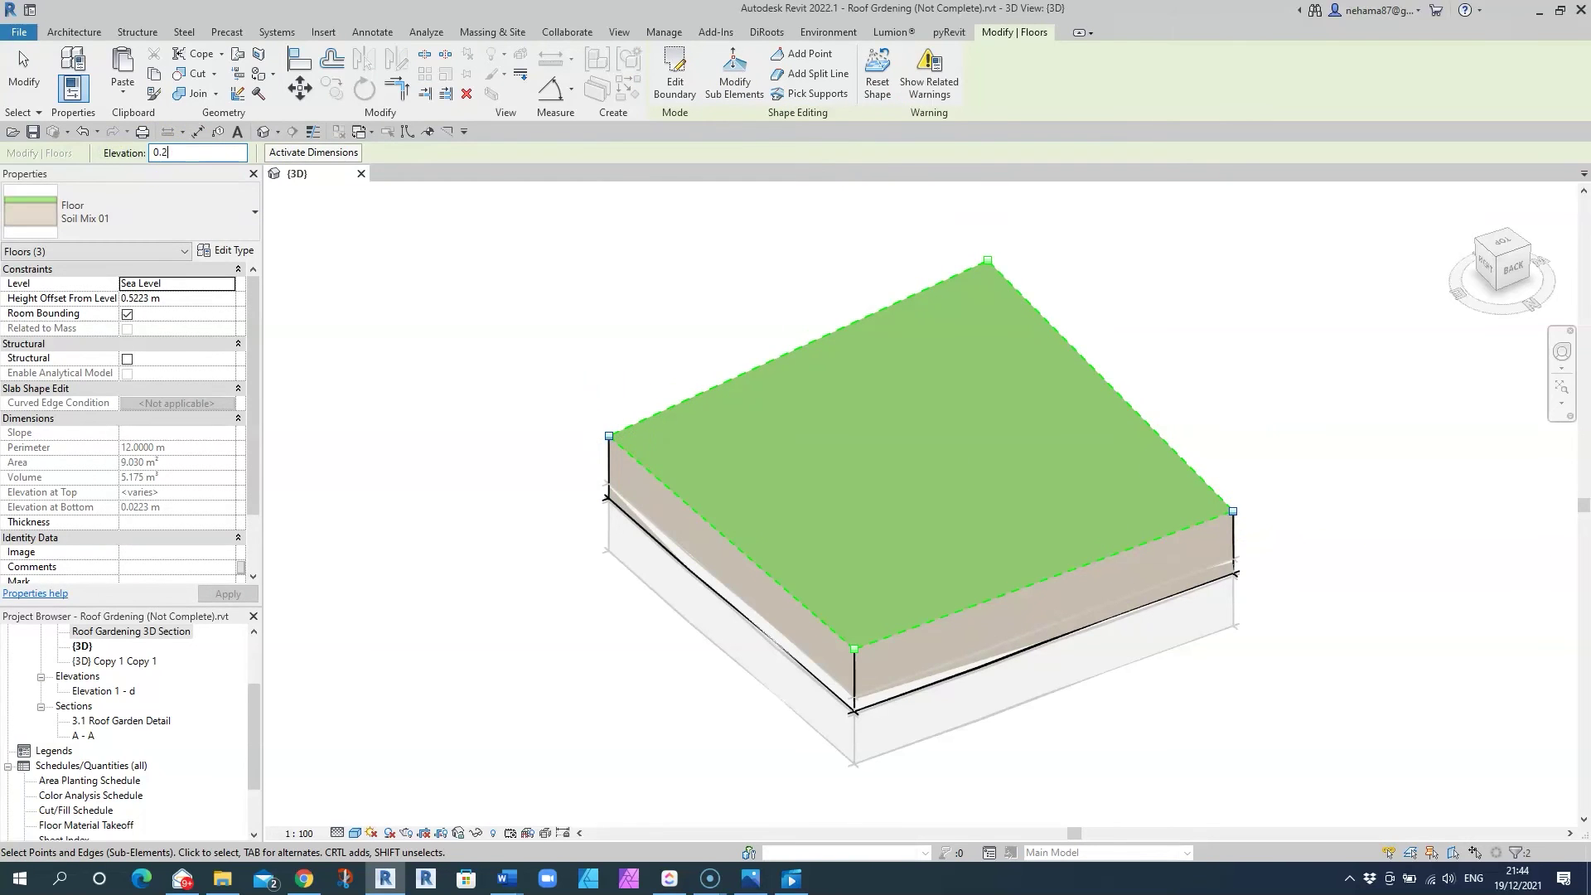
key("Escape")
Join the Soil Mix 01 floor's geometry with the sloped foundation floor beneath it
left_click(1510, 271)
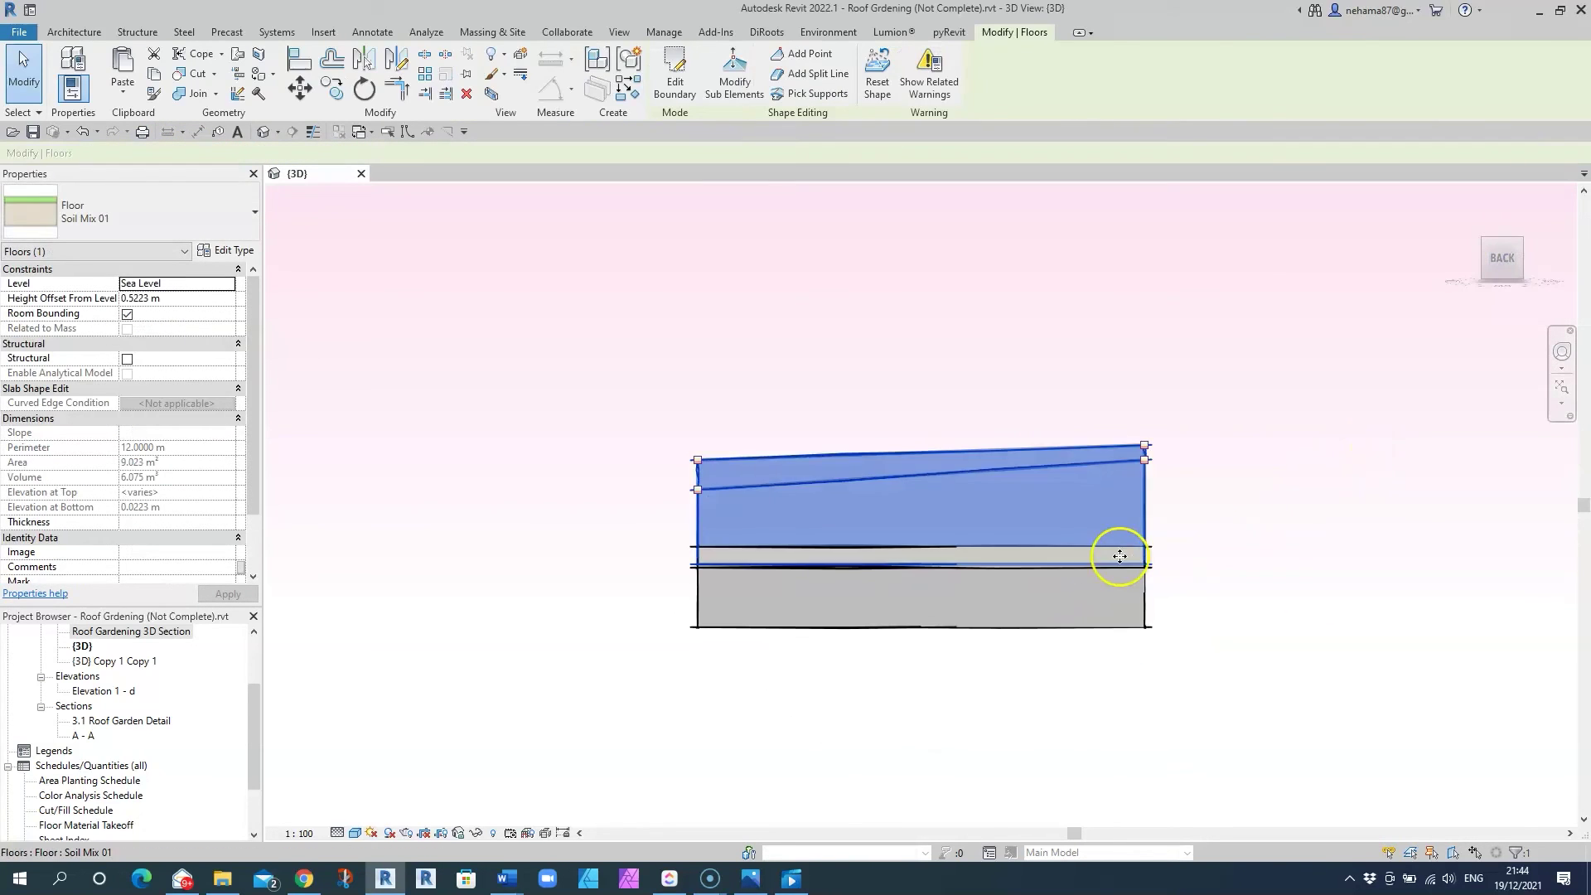
key("Escape")
left_click(1007, 34)
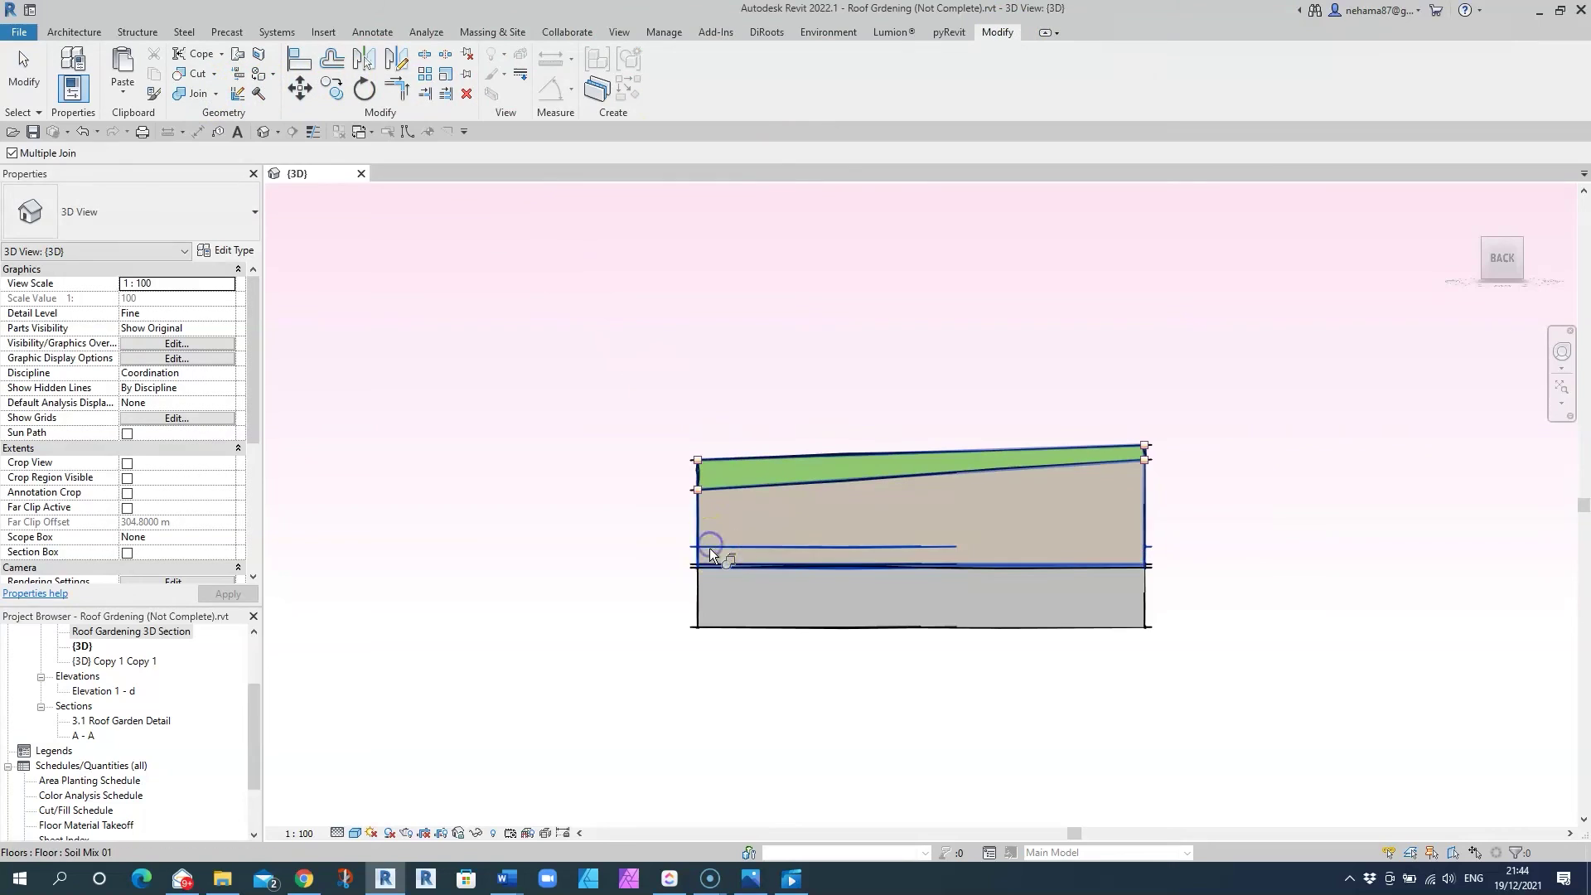
key("Escape")
Create a section box around the stacked floors and pull one face inward to cut through the layers
left_click(1076, 476)
middle_click_drag(1136, 530, 1343, 693, "shift")
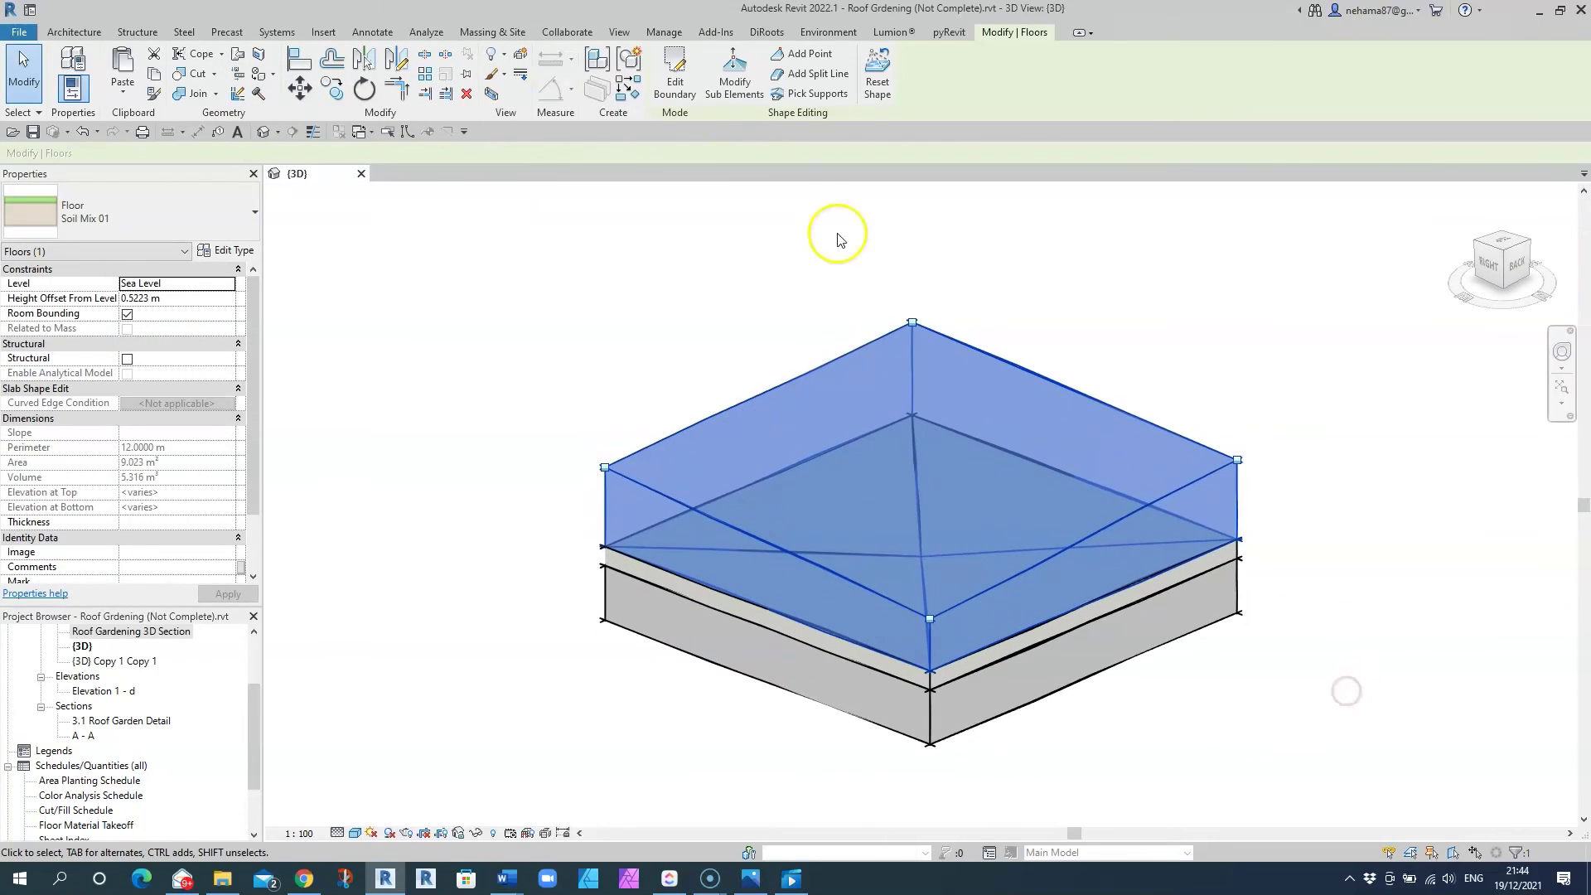
left_click_drag(1277, 361, 1107, 724)
key("b")
key("x")
left_click(1331, 710)
left_click_drag(1190, 604, 1056, 548)
left_click(1390, 593)
scroll(1390, 505, "down", 1)
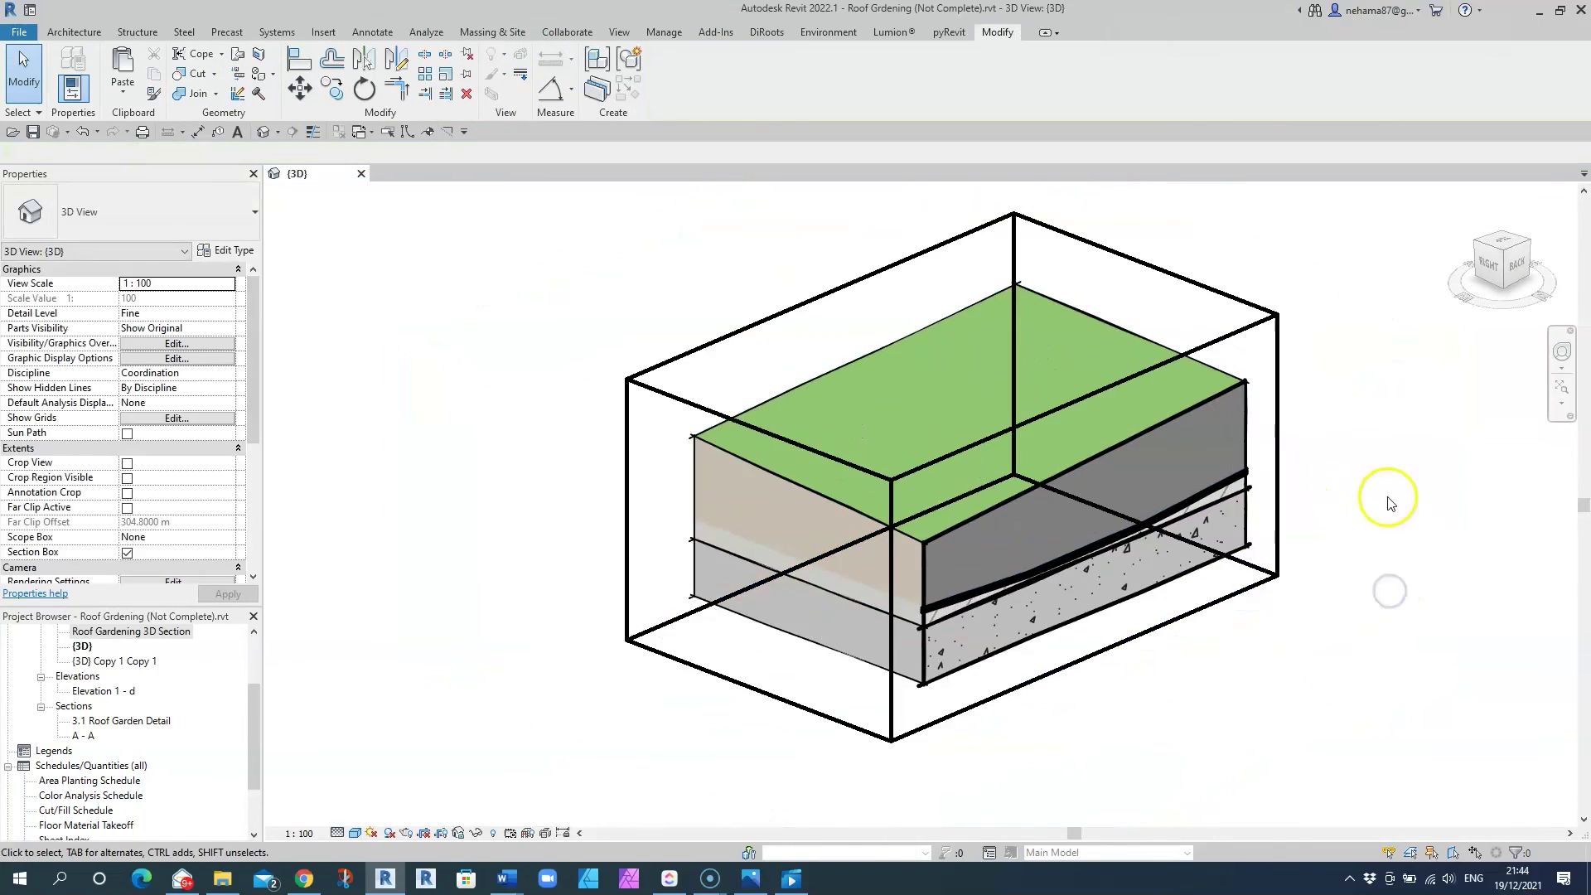
Temporarily hide the section box in the 3D view, leaving the cut floor layers on display
middle_click_drag(1390, 504, 1320, 495, "shift")
left_click(1299, 573)
key("h")
key("h")
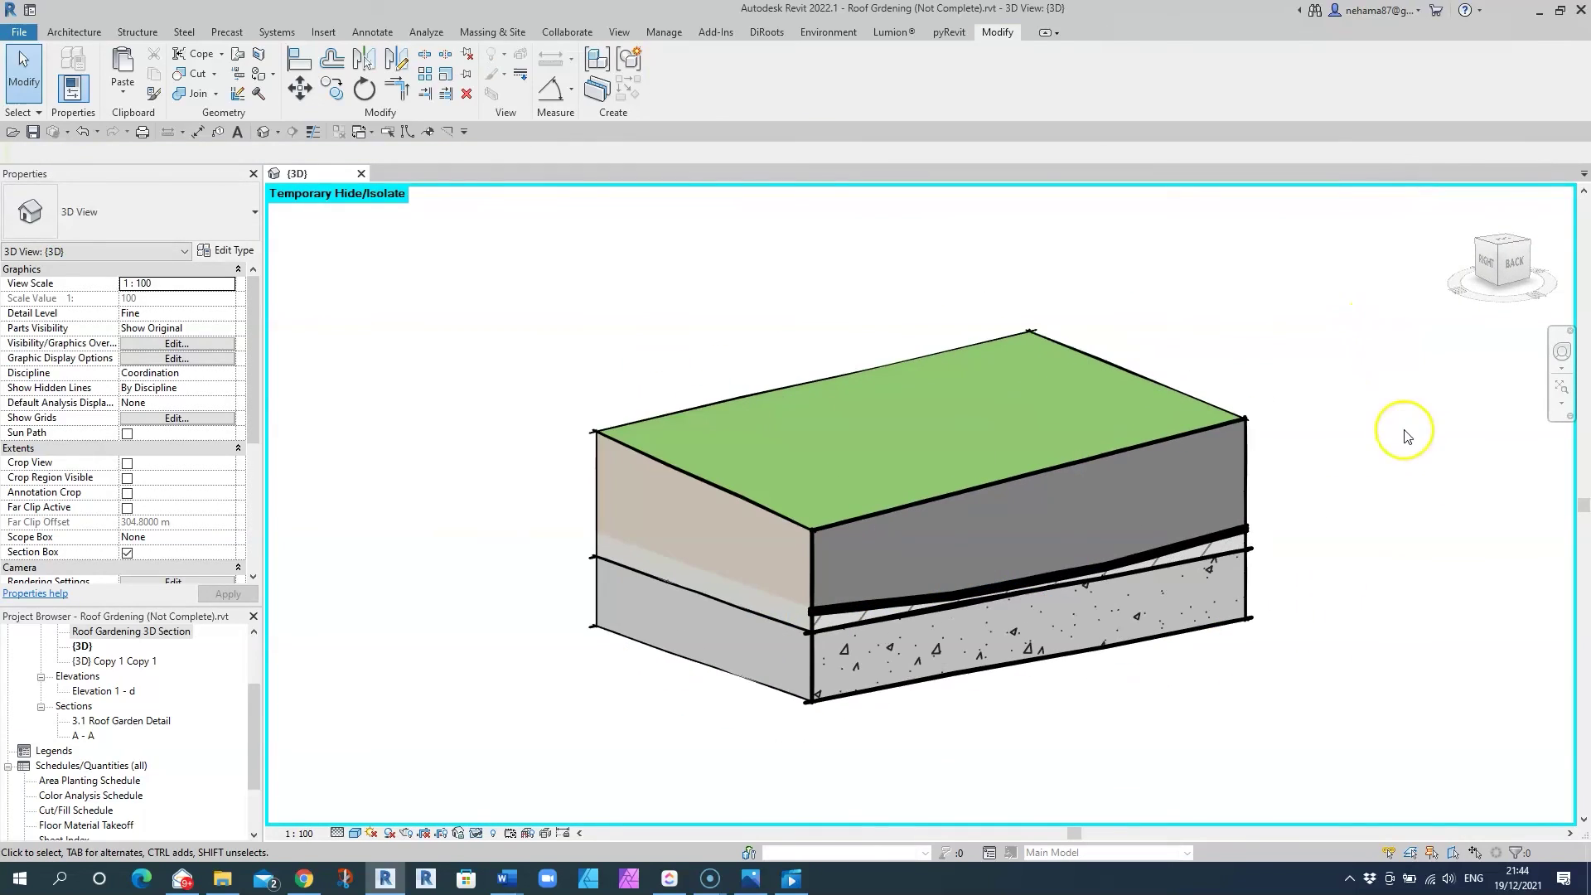